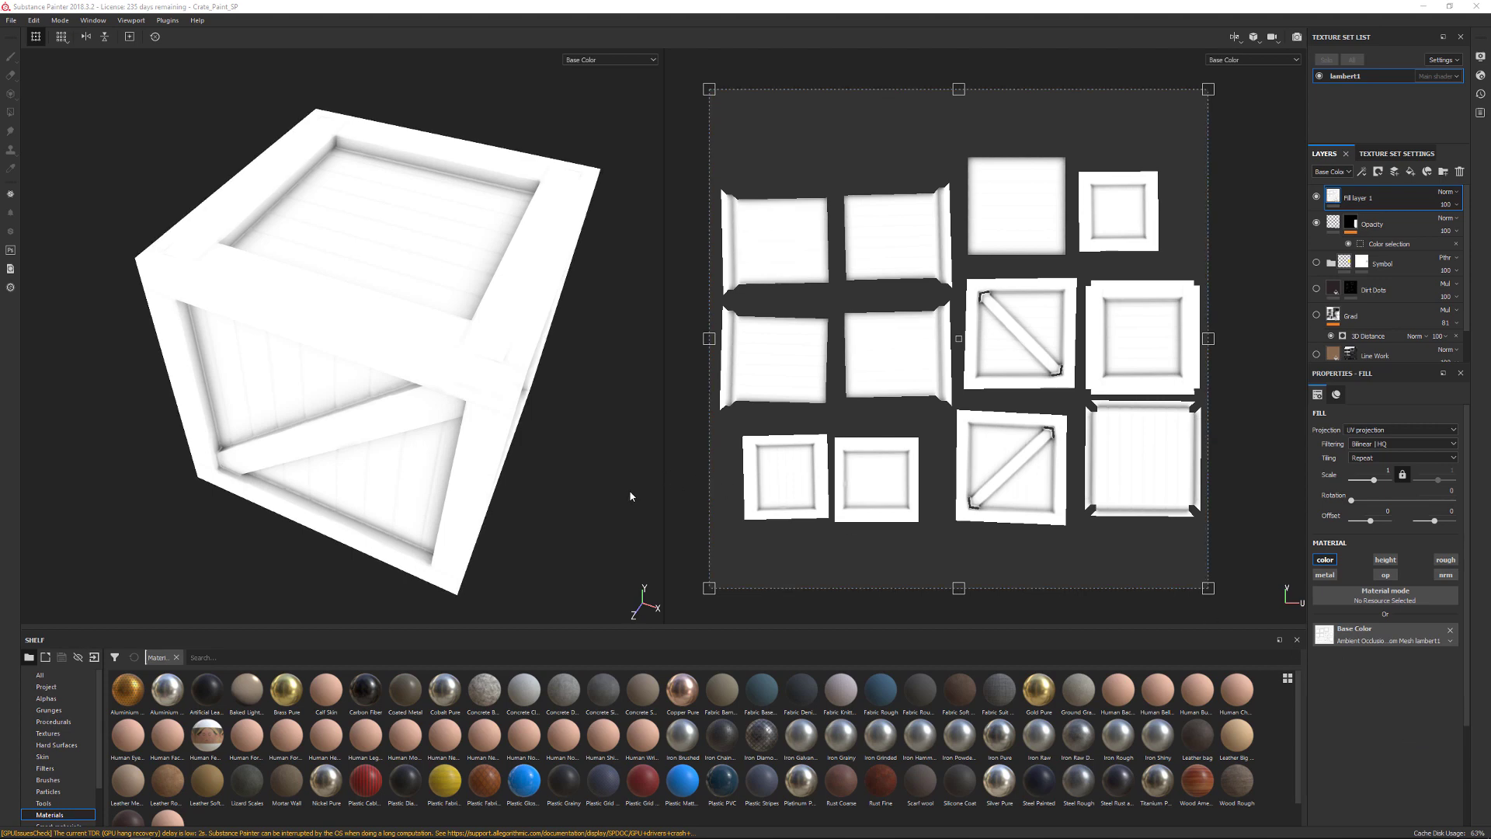
Step: Switch both viewports to Material mode so the crate shows its full material
left_click_drag(626, 491, 610, 447, "alt")
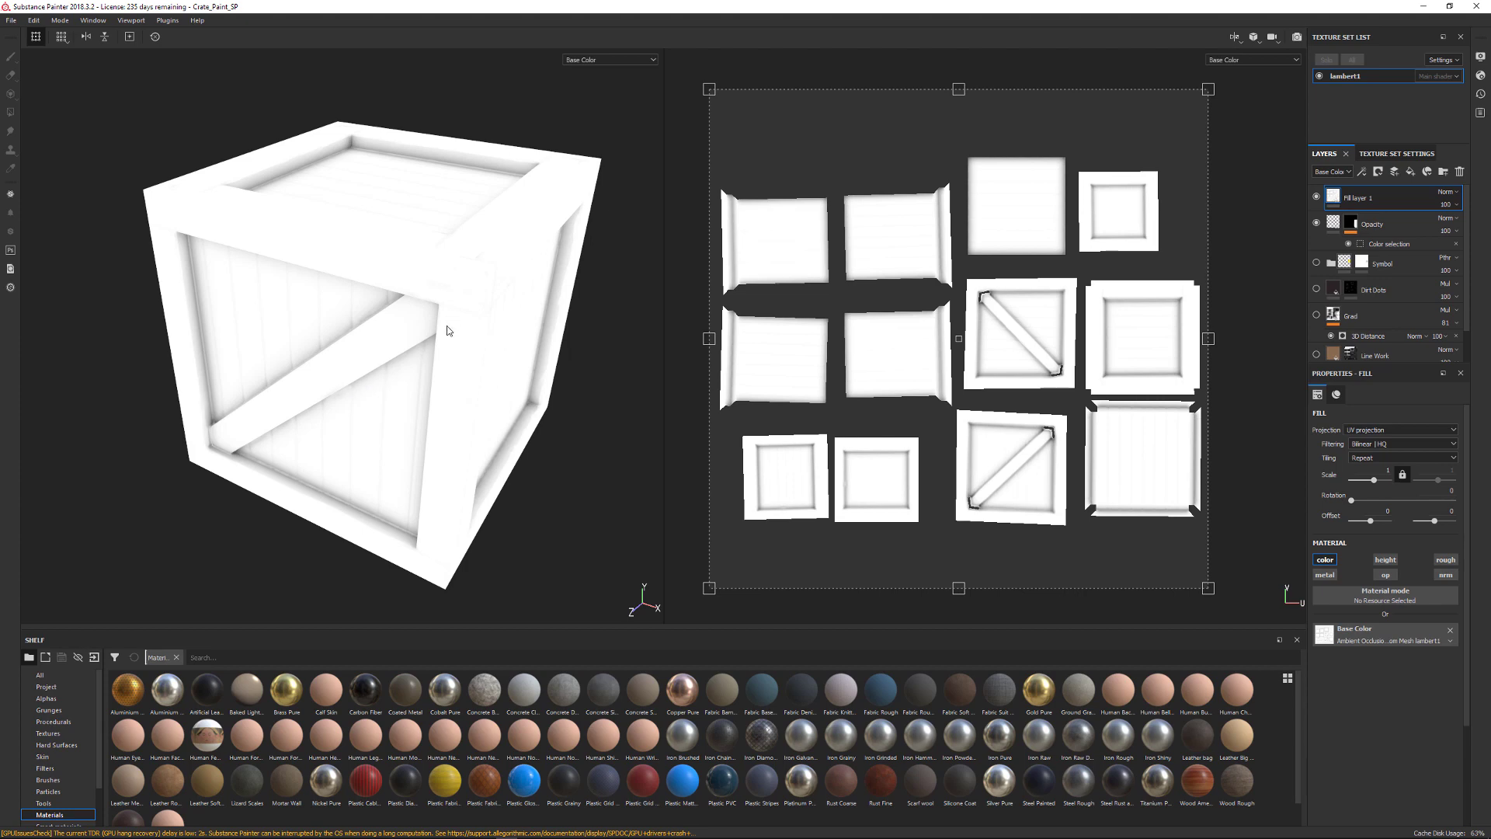
left_click_drag(557, 367, 457, 315, "alt")
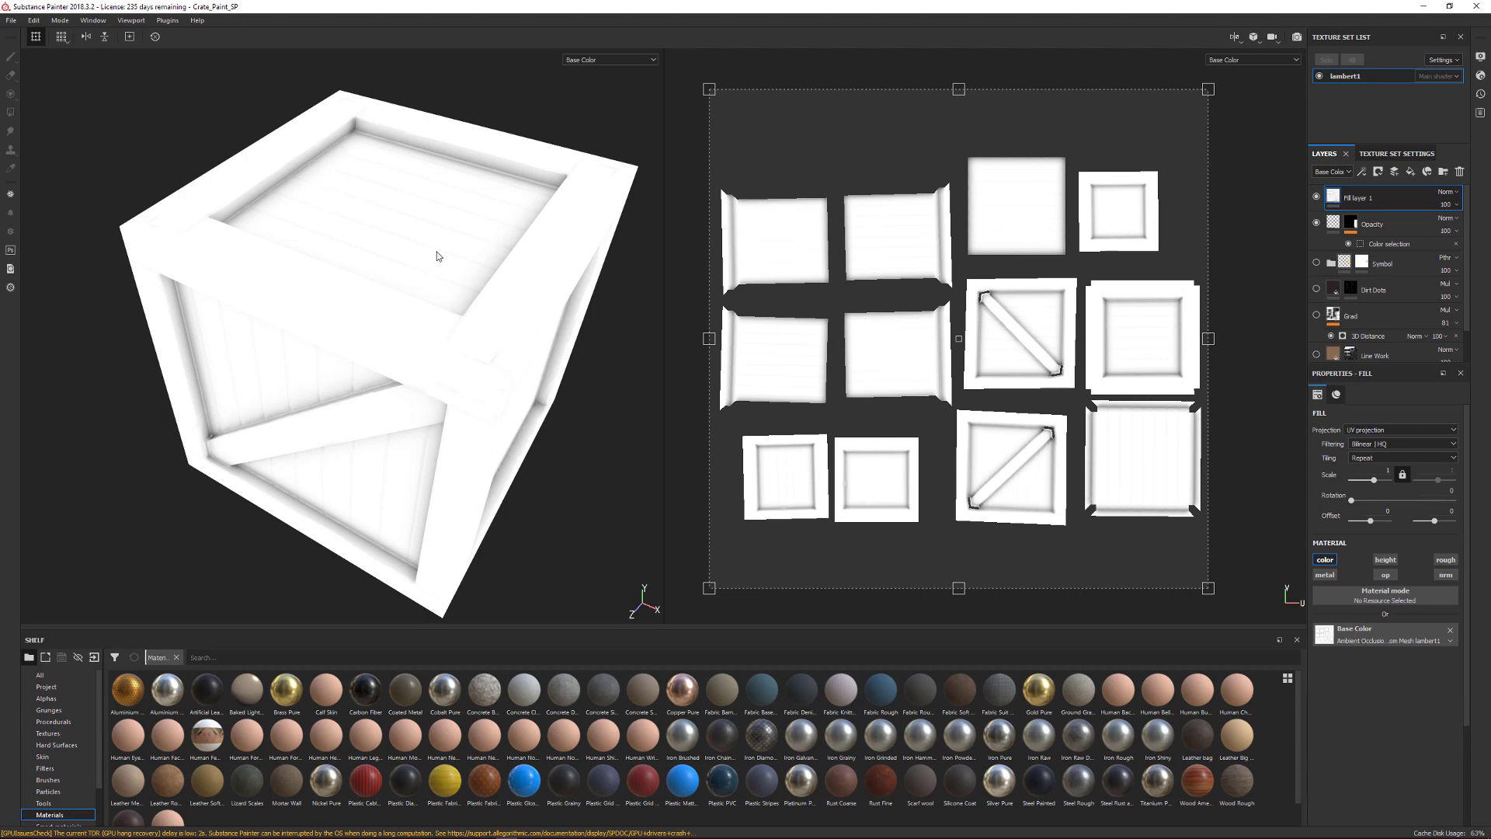
left_click_drag(575, 456, 623, 380, "alt")
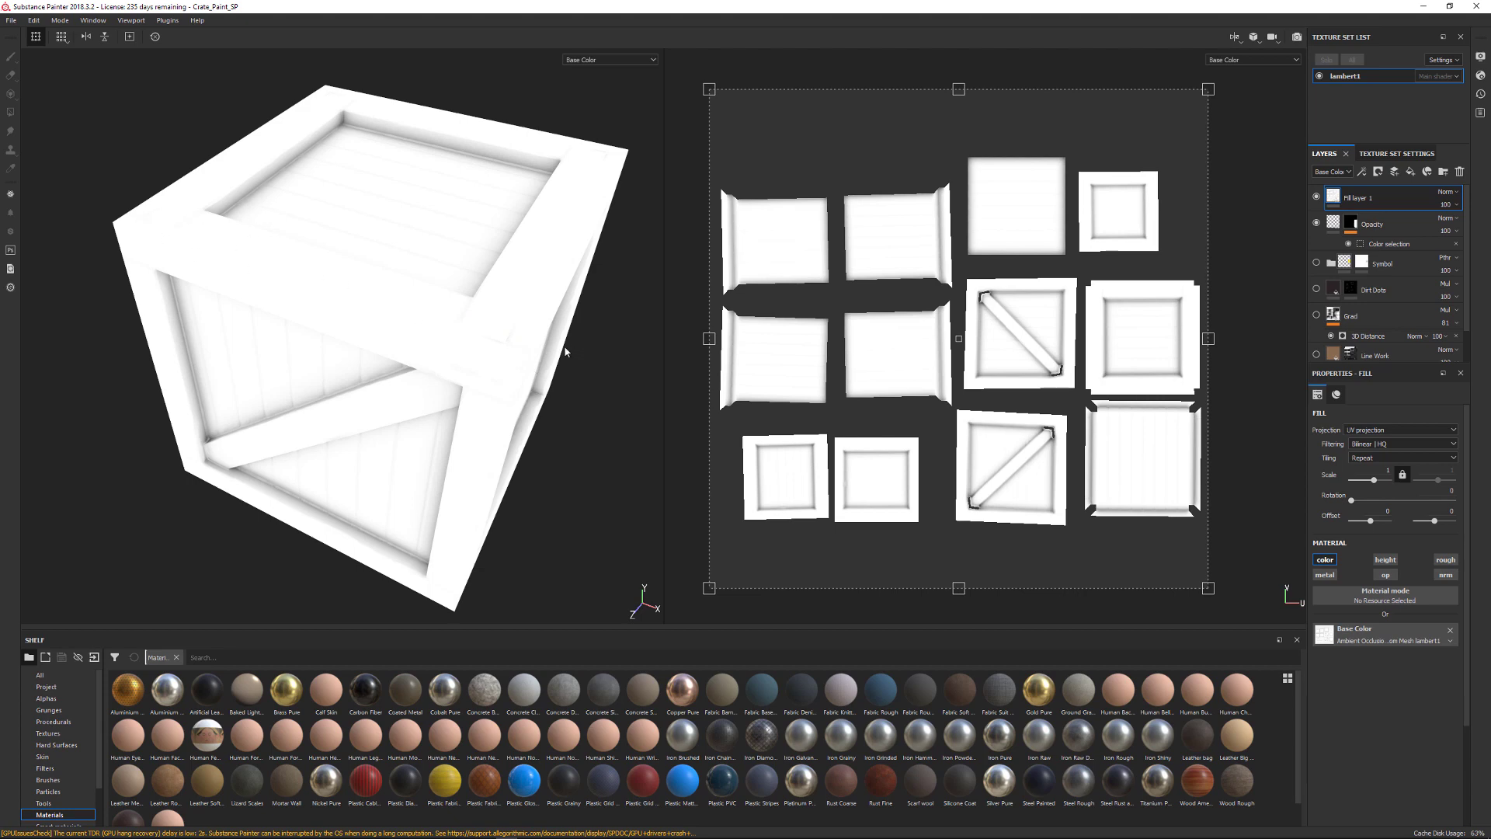
left_click_drag(563, 354, 622, 352, "alt")
right_click_drag(622, 351, 620, 346, "shift")
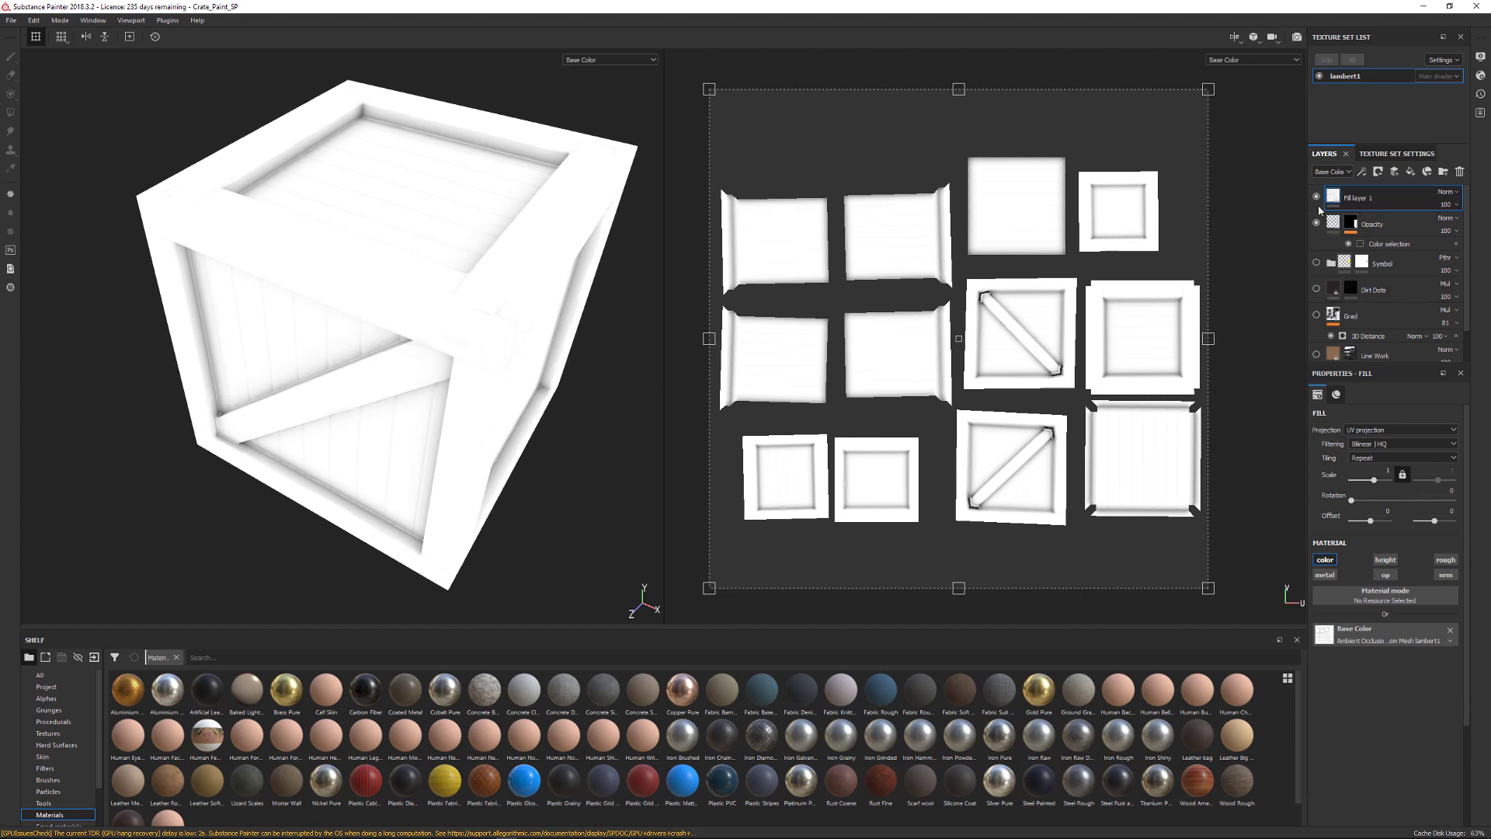
key("m")
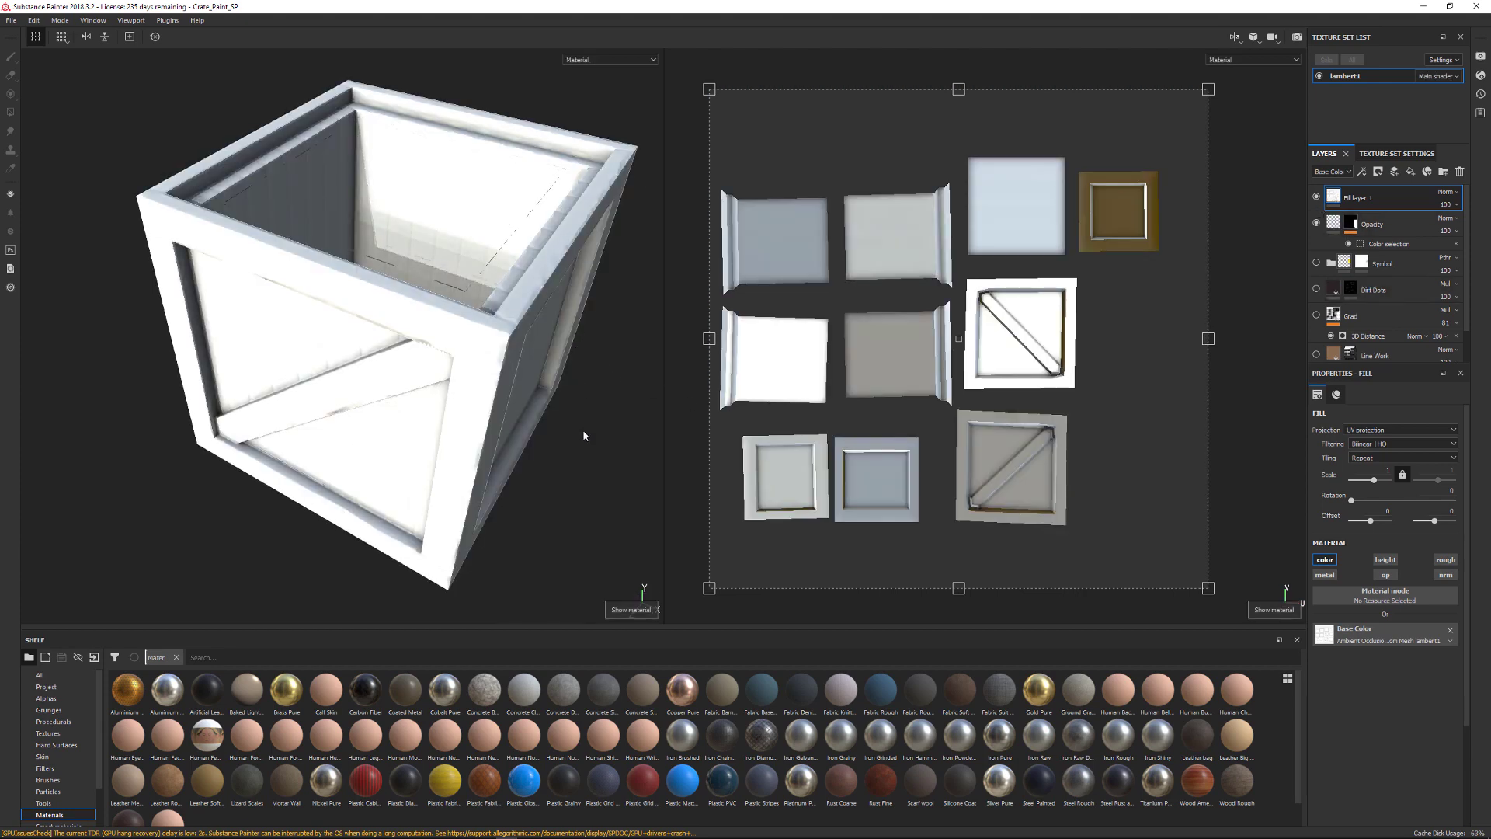
right_click_drag(583, 428, 560, 440, "shift")
left_click_drag(560, 440, 519, 367, "alt")
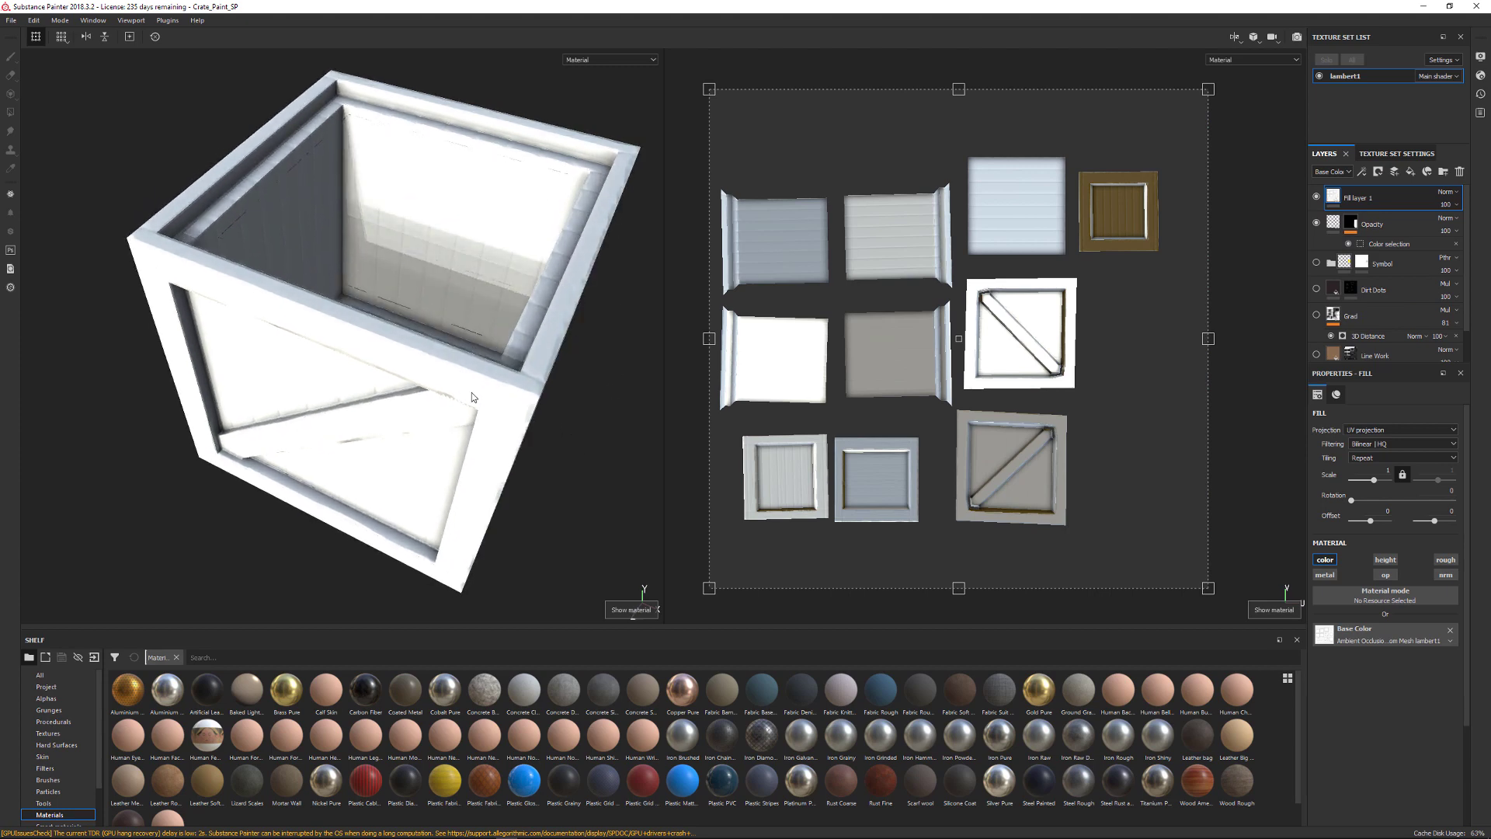
Step: Toggle Fill layer 1 and the Opacity layer off and on to compare their effect
left_click(1317, 199)
left_click(1316, 199)
left_click(1316, 224)
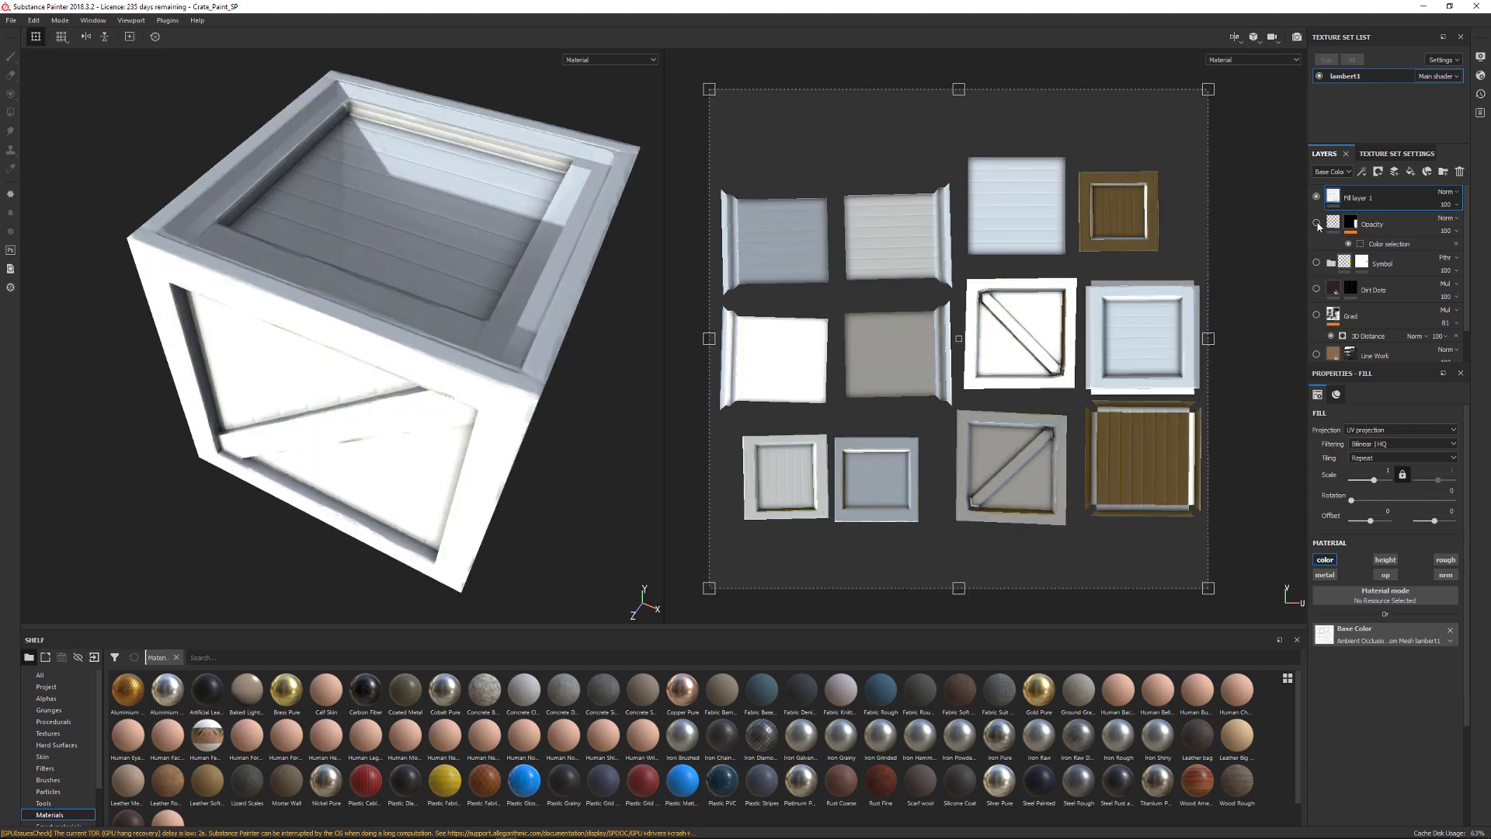
left_click(1317, 224)
left_click(1316, 223)
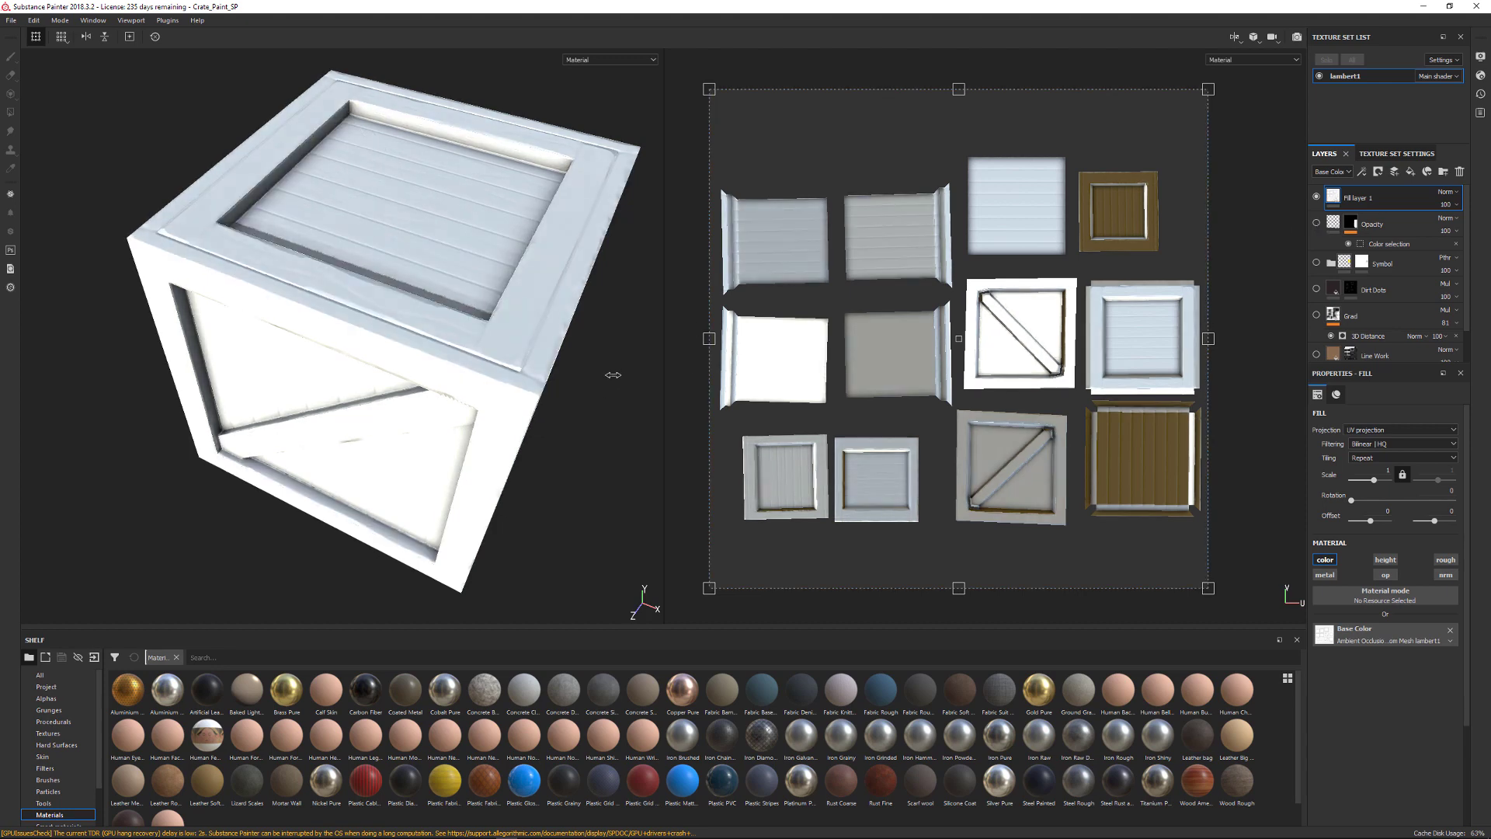
left_click_drag(616, 393, 613, 394, "alt")
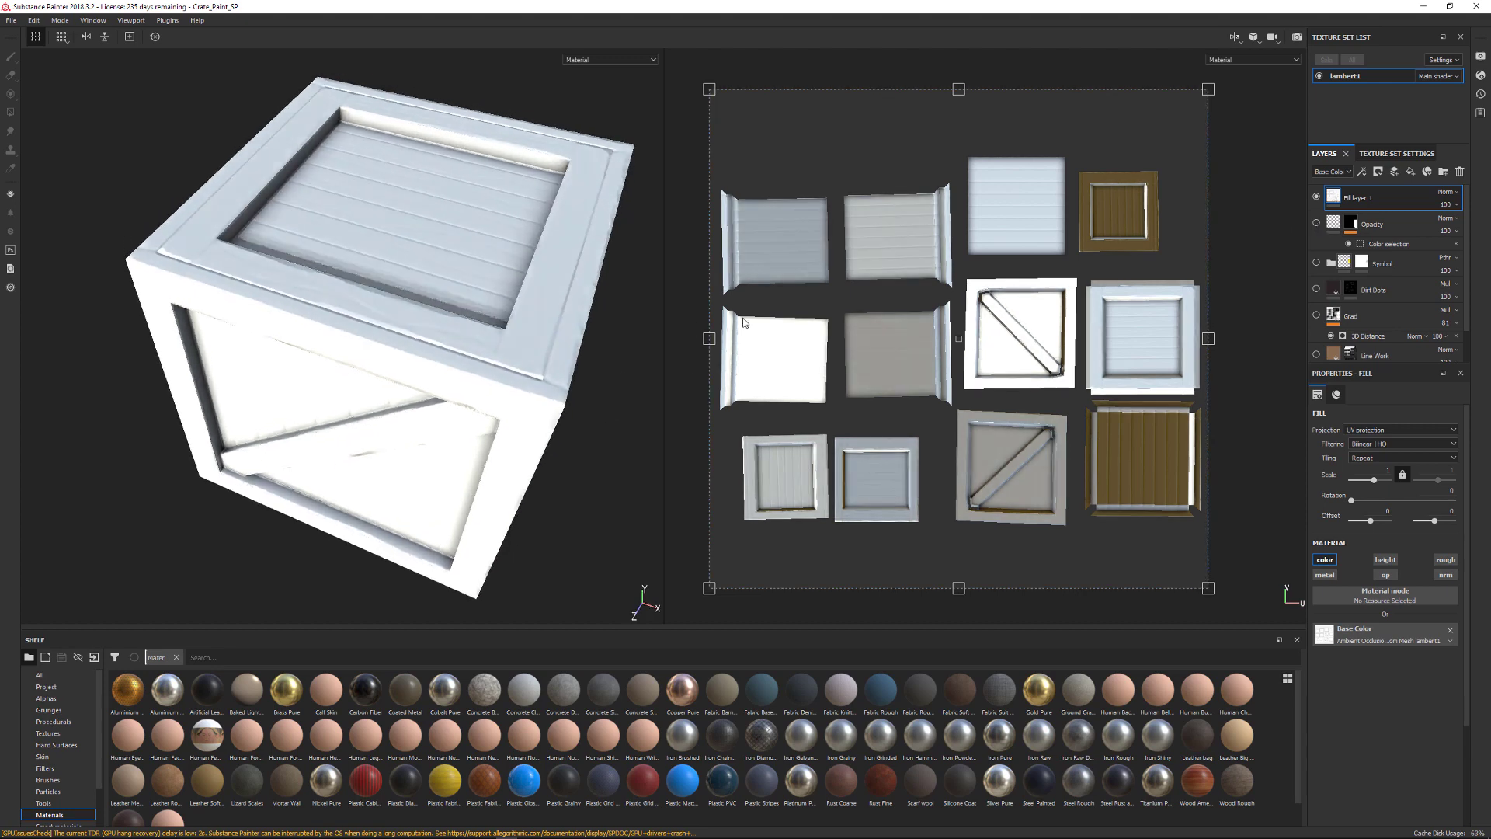
left_click(1317, 224)
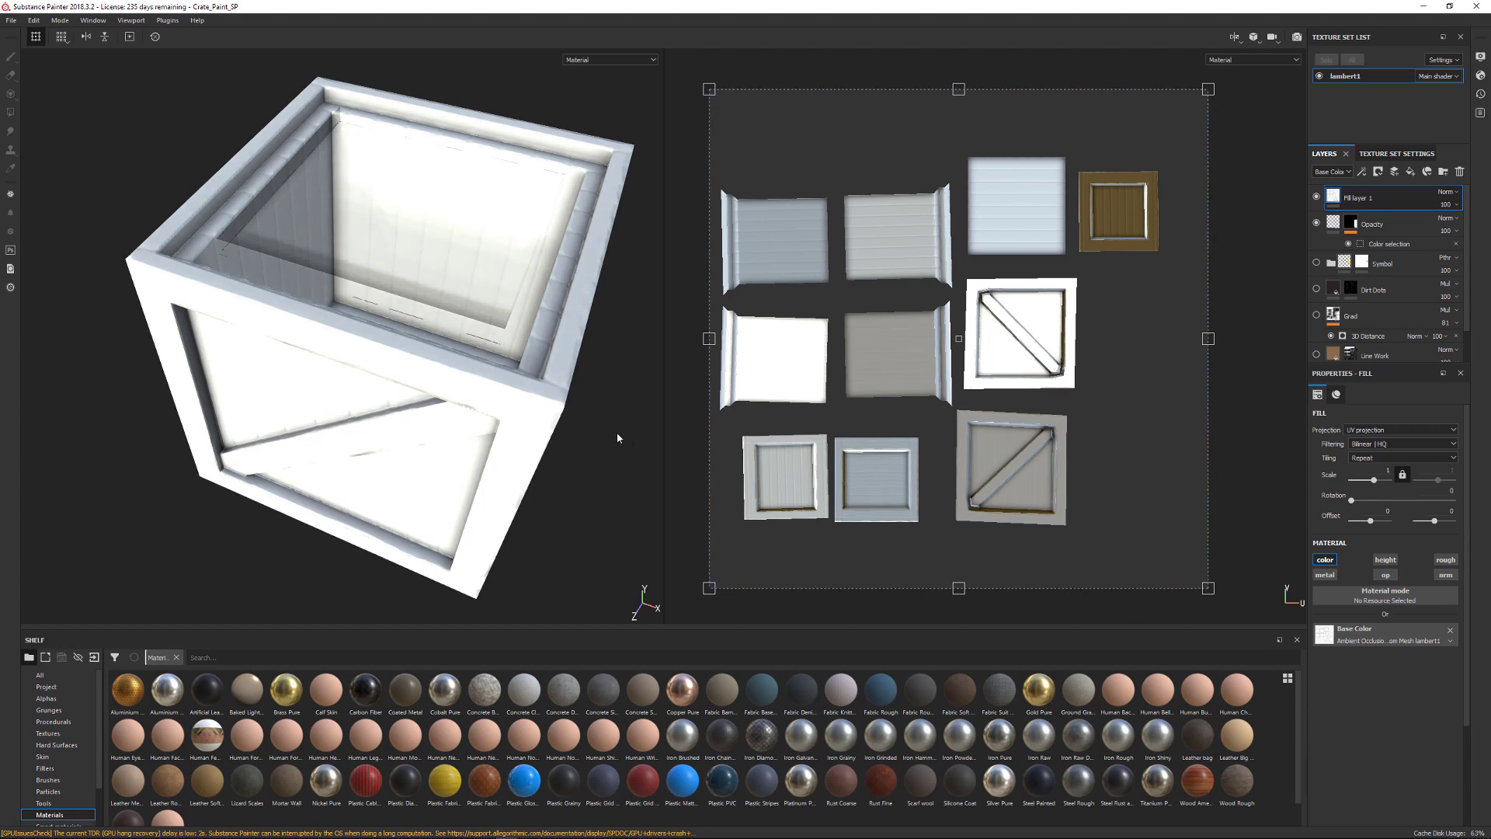
left_click_drag(577, 257, 572, 240, "alt")
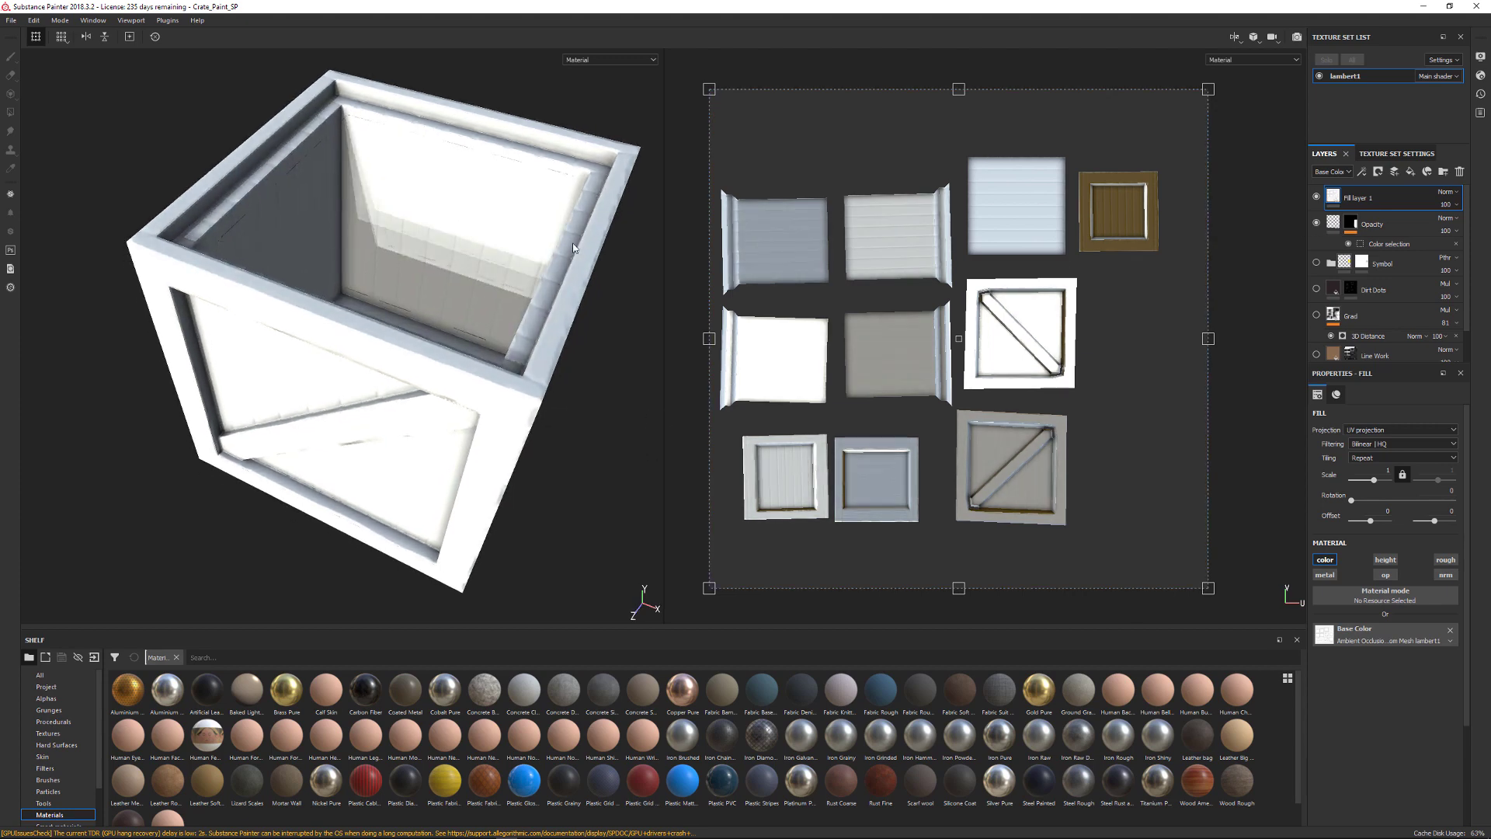
mouse_move(597, 185)
left_mouse_down("alt")
mouse_move(632, 360)
mouse_move(550, 374)
left_mouse_up("alt")
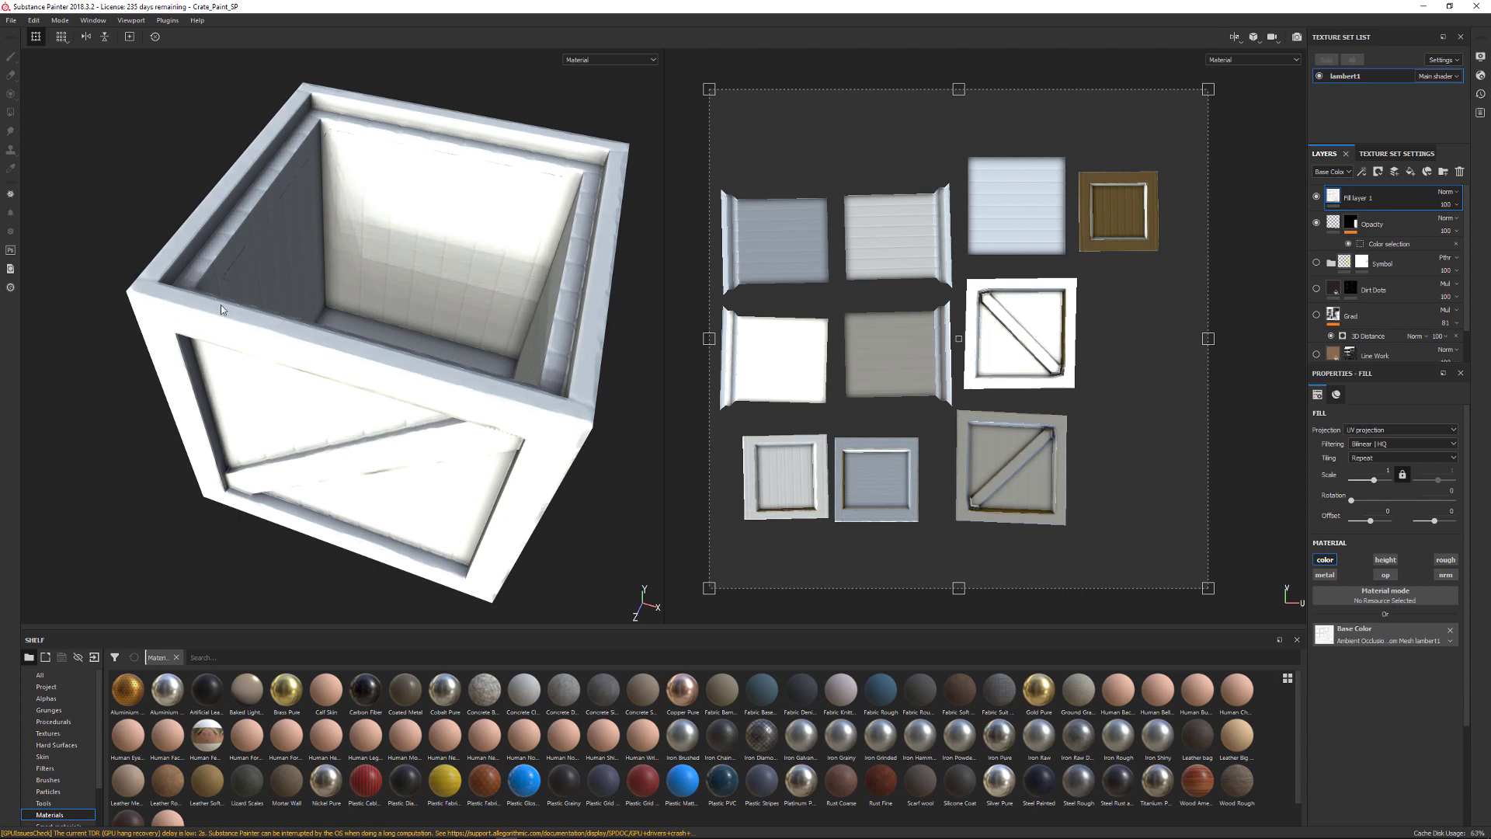
left_click_drag(139, 192, 196, 295, "alt")
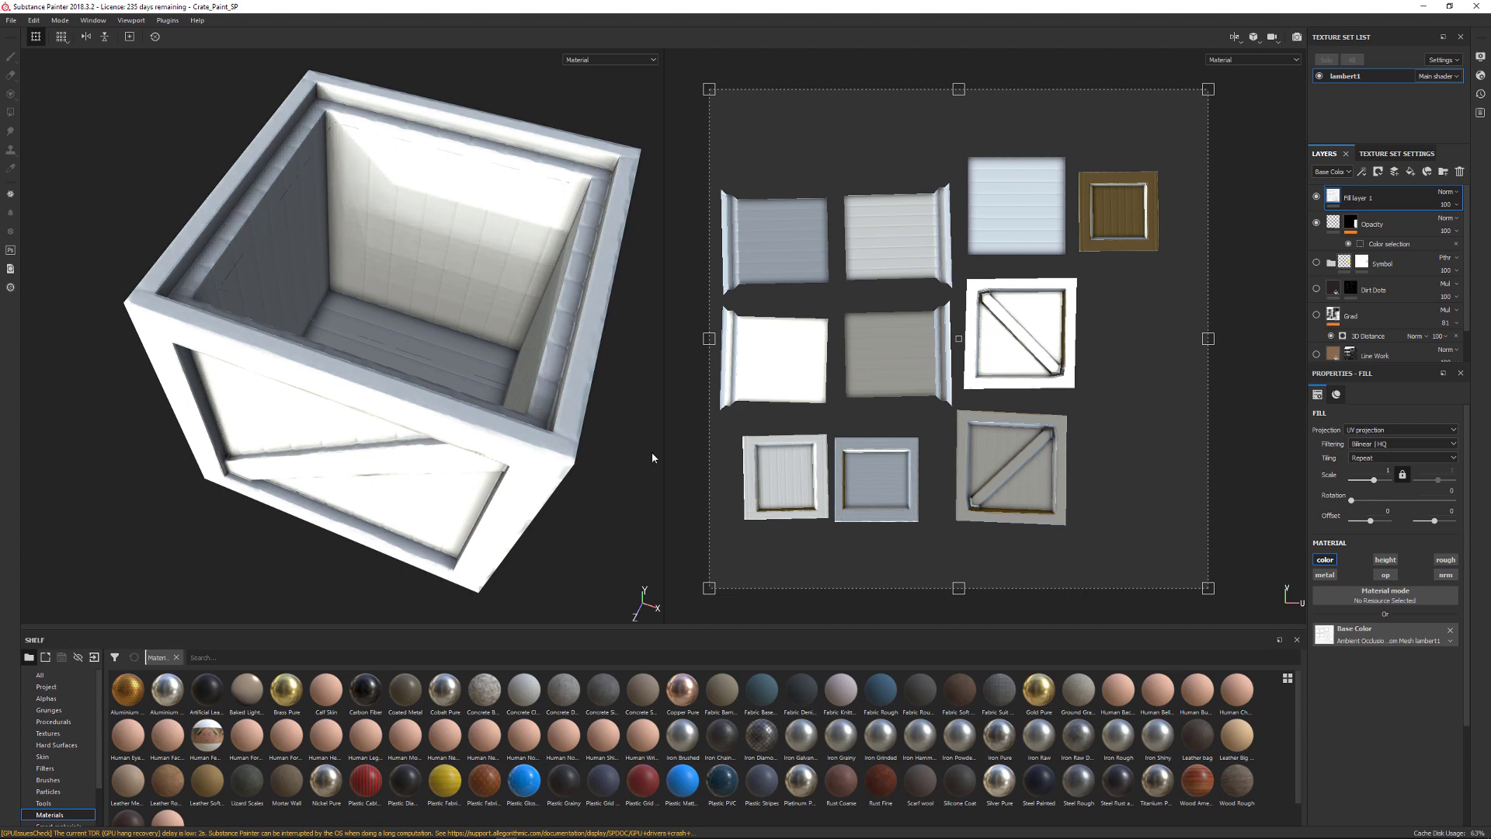
left_click_drag(652, 459, 635, 402, "alt")
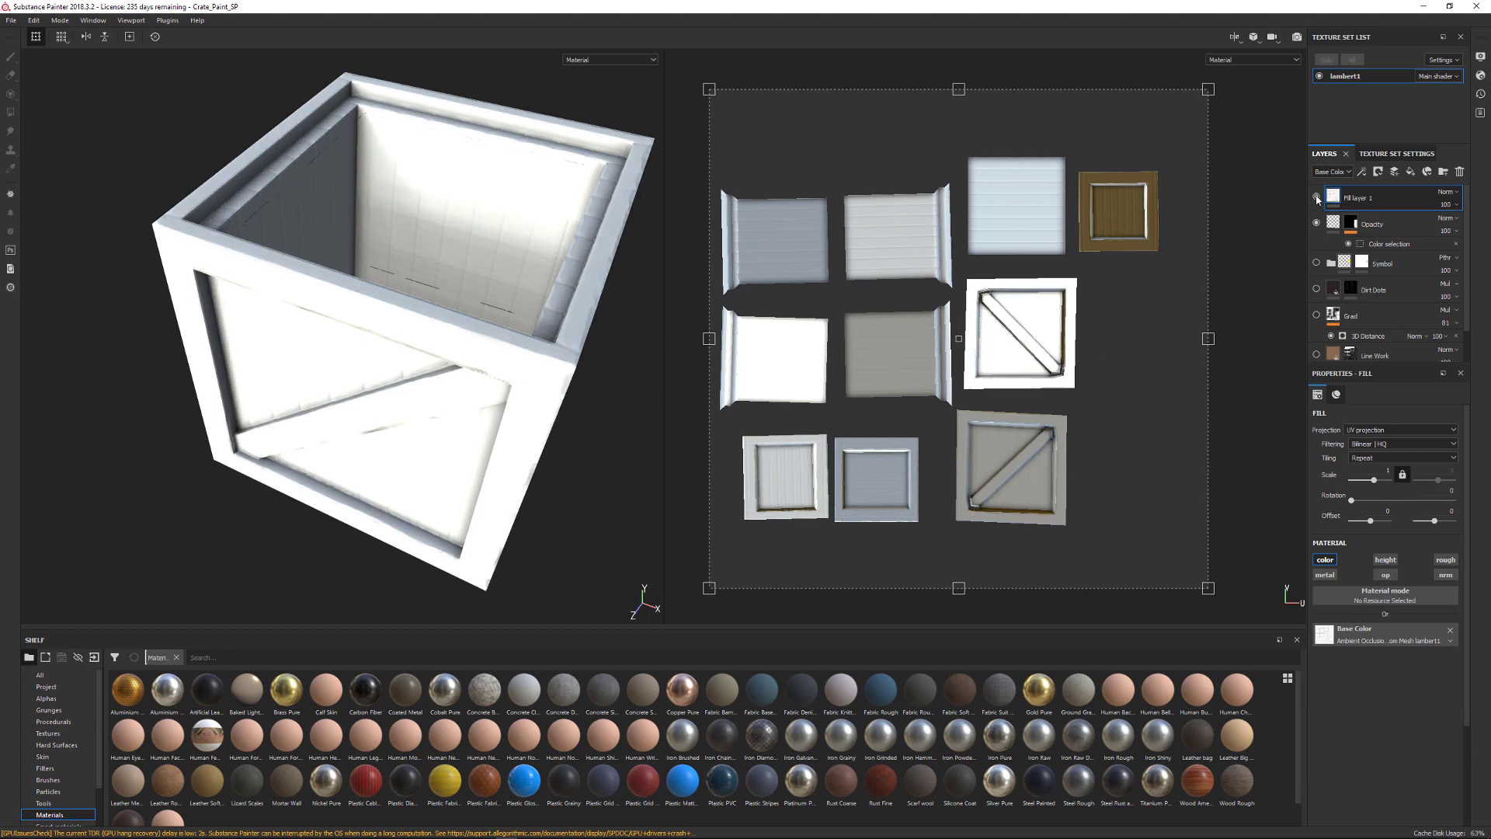
Step: Hide Fill layer 1 and open the Opacity mask's Color selection effect
left_click(1317, 197)
left_click(1352, 224)
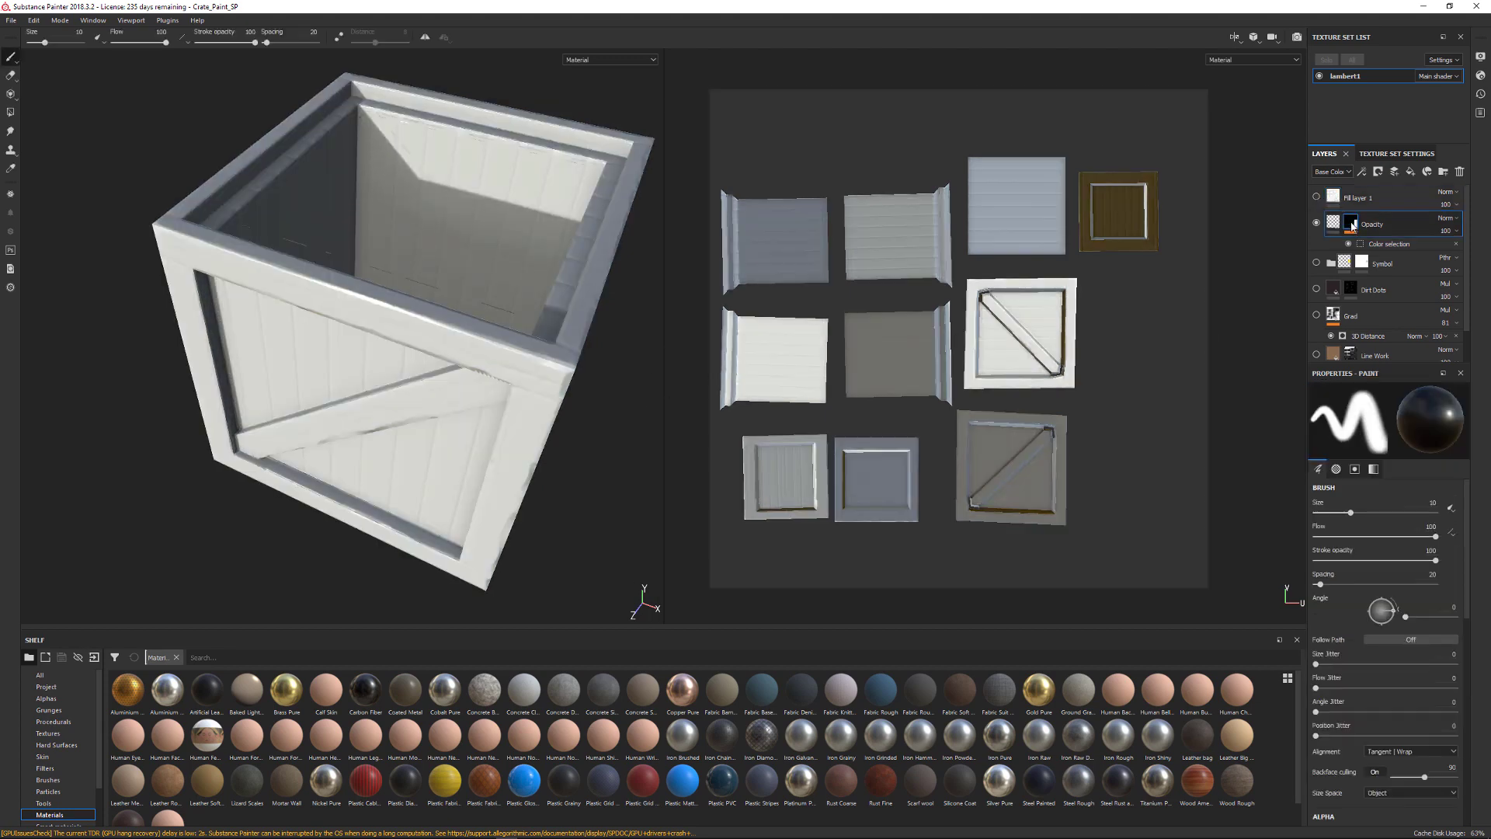
left_click(1366, 247)
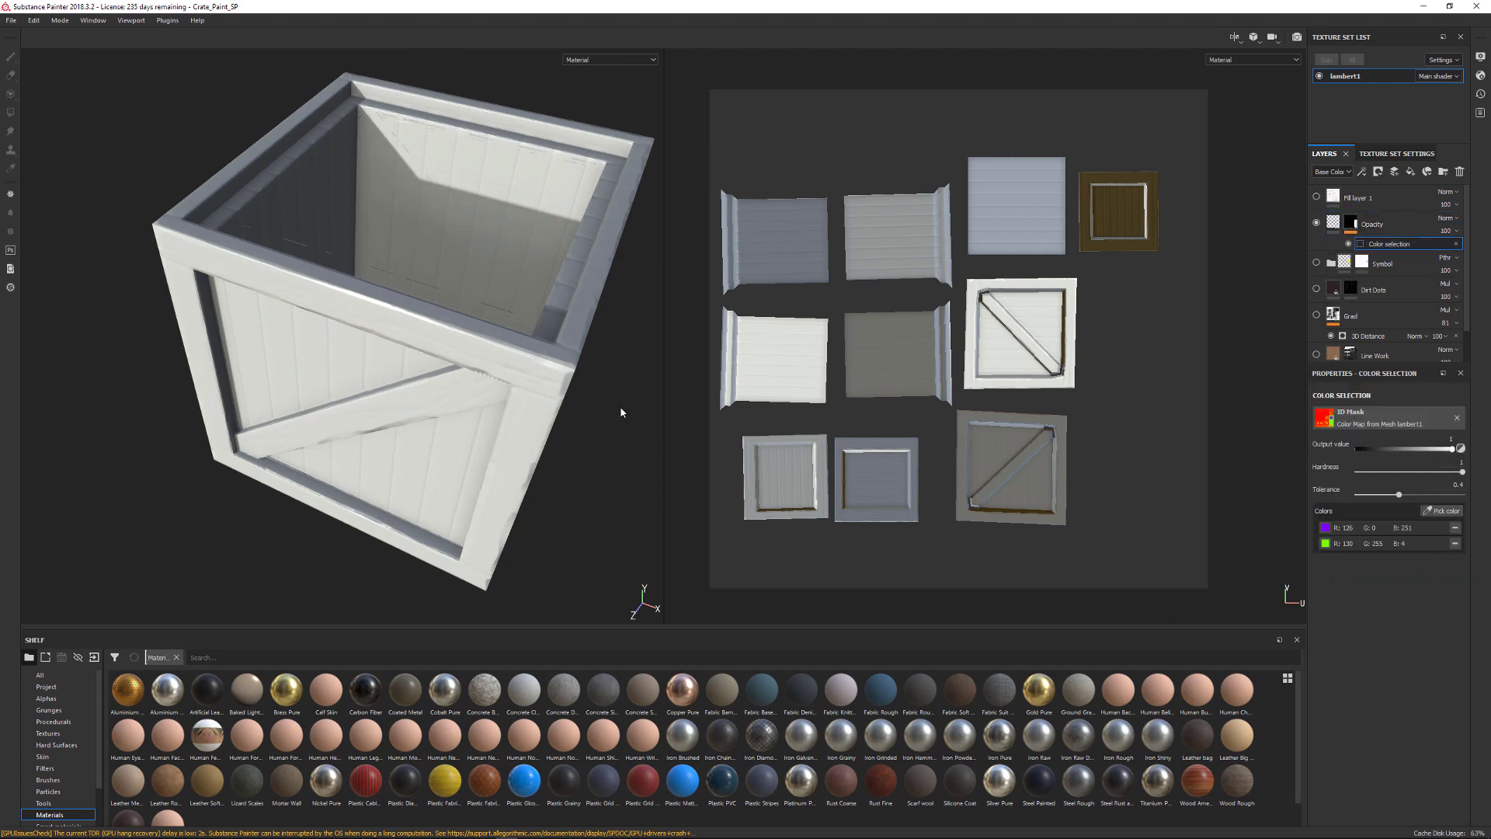
left_click_drag(542, 349, 447, 256, "alt")
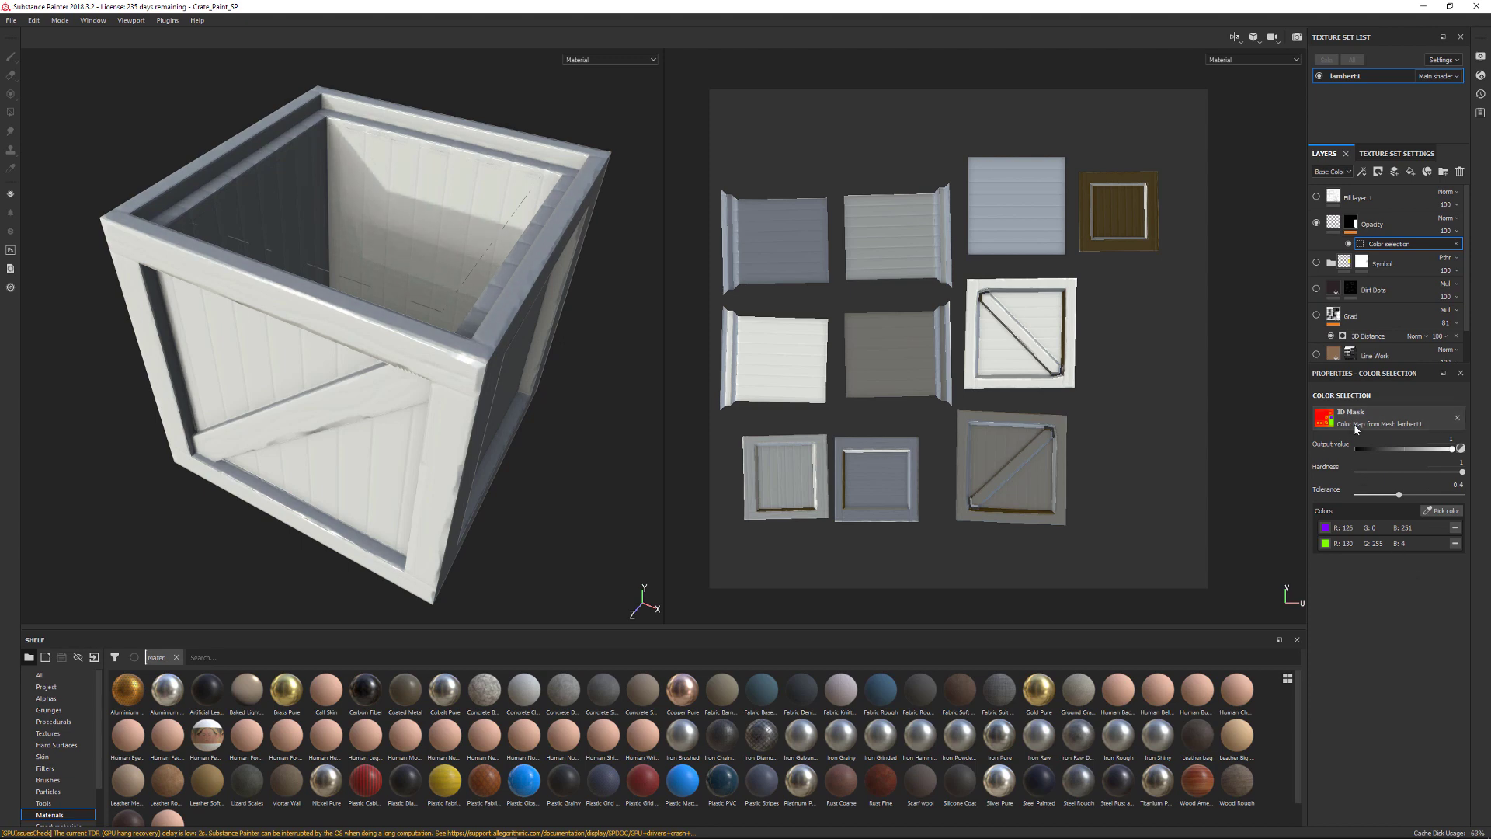
Step: Pick the red and orange ID colours, then remove all colours from the selection
left_click(1453, 512)
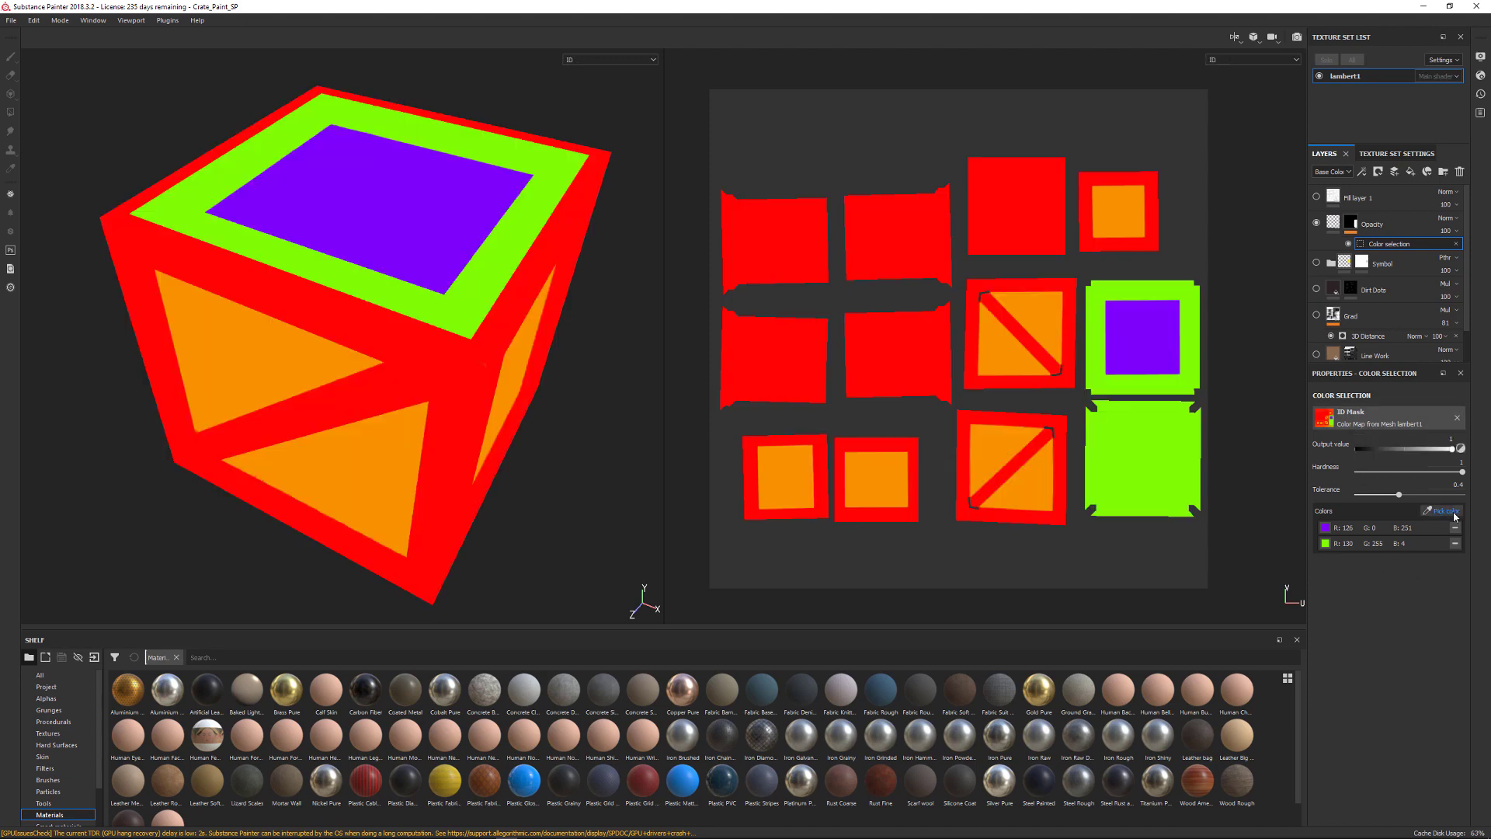
left_click(519, 308)
left_click(1442, 510)
left_click(424, 439)
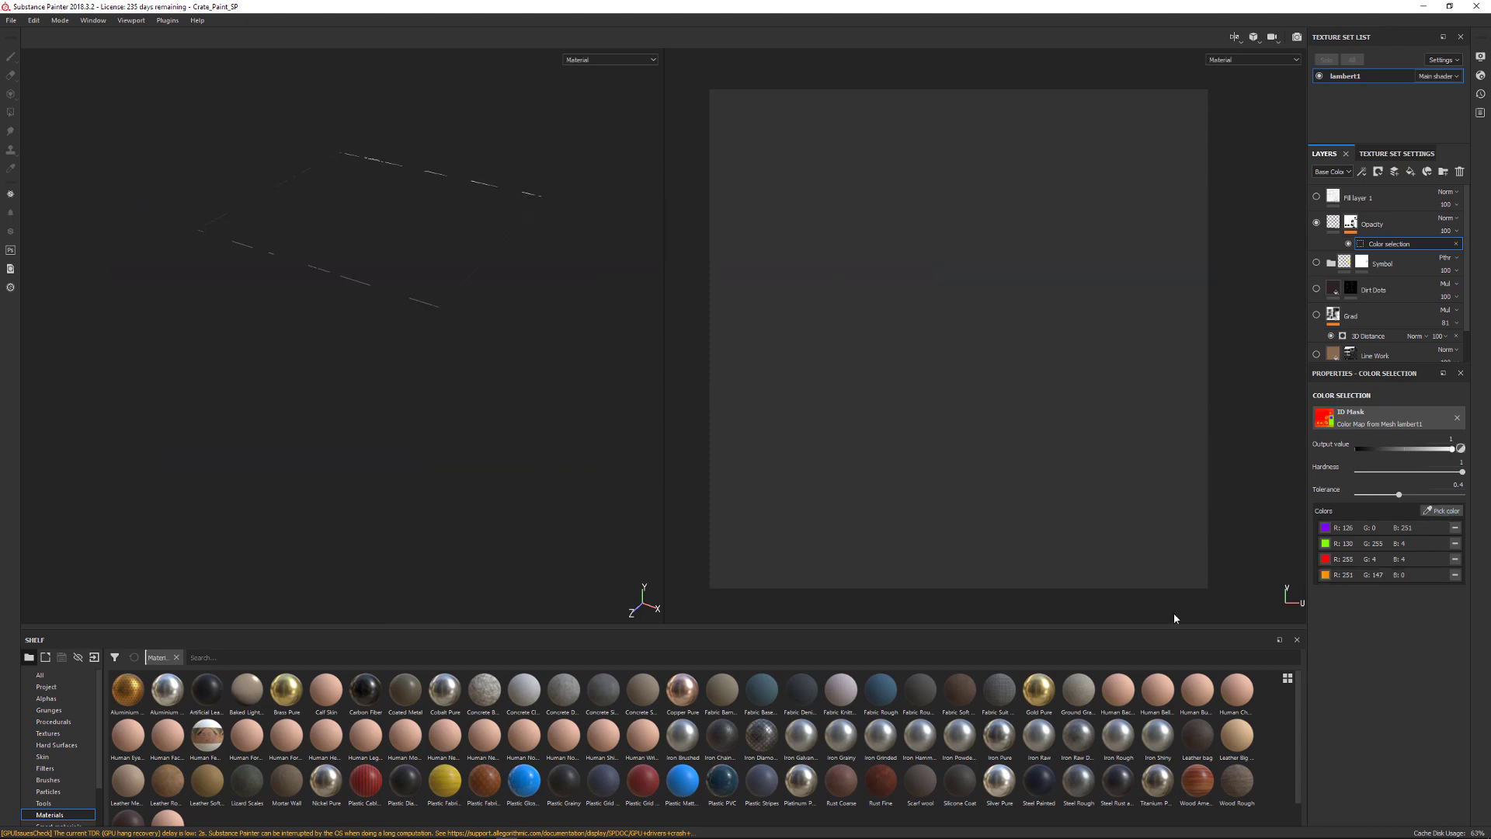
left_click(1456, 575)
left_click(1456, 559)
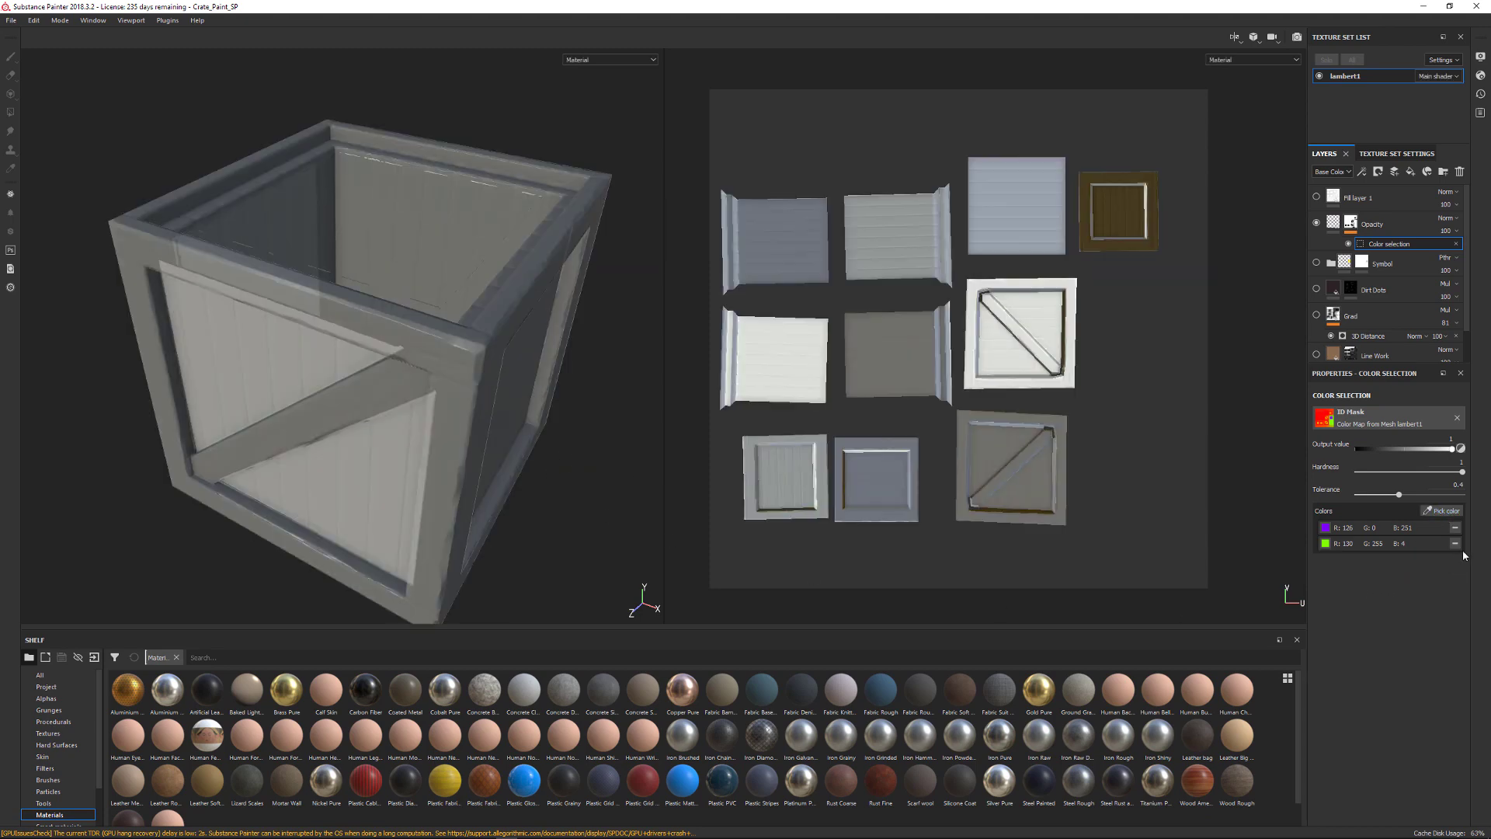
left_click(1455, 543)
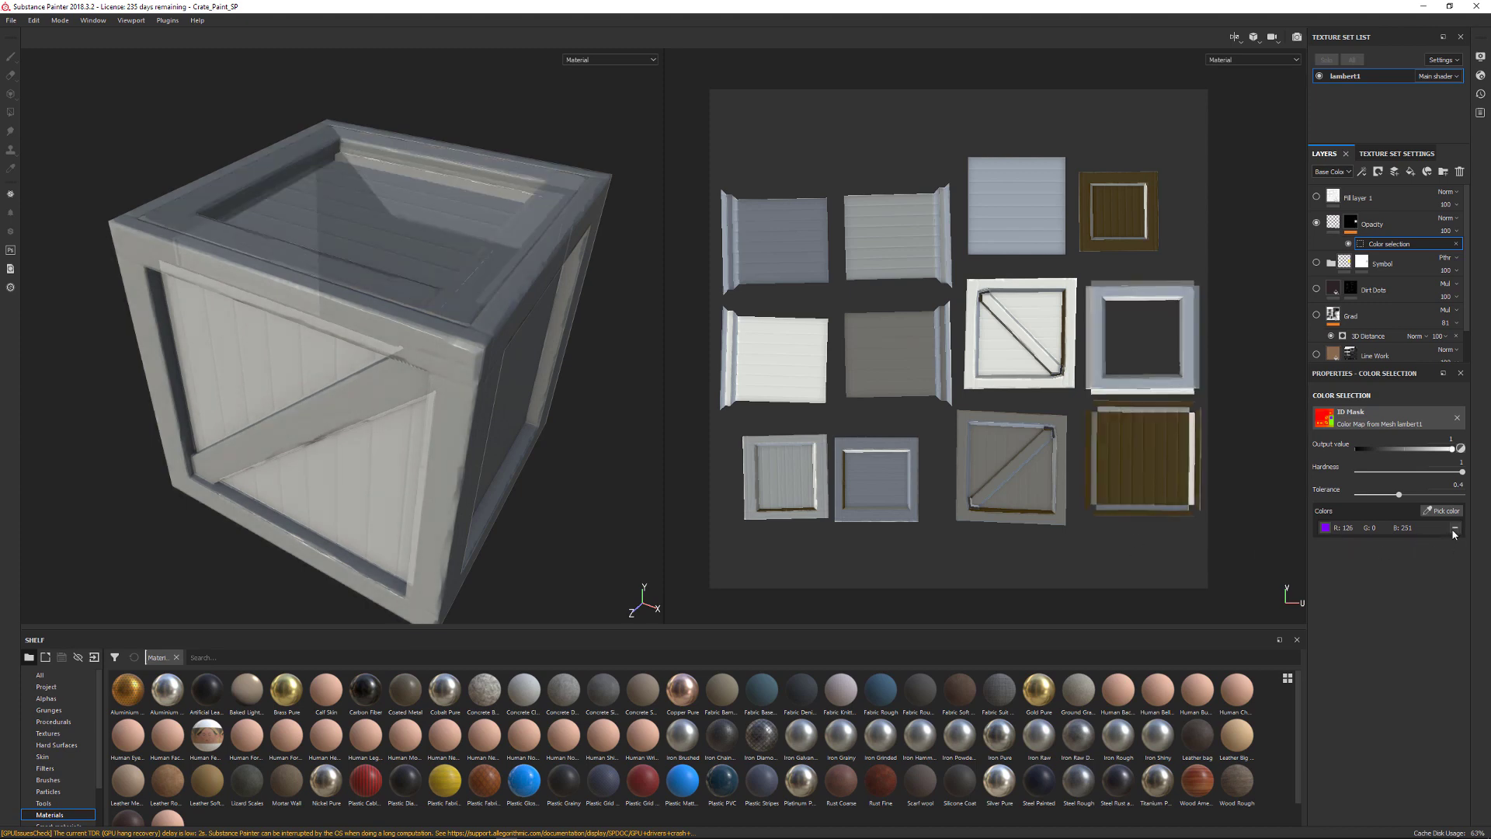
left_click(1455, 529)
Step: Pick only the purple top and green rim ID colours, leaving the crate top transparent
left_click(1446, 511)
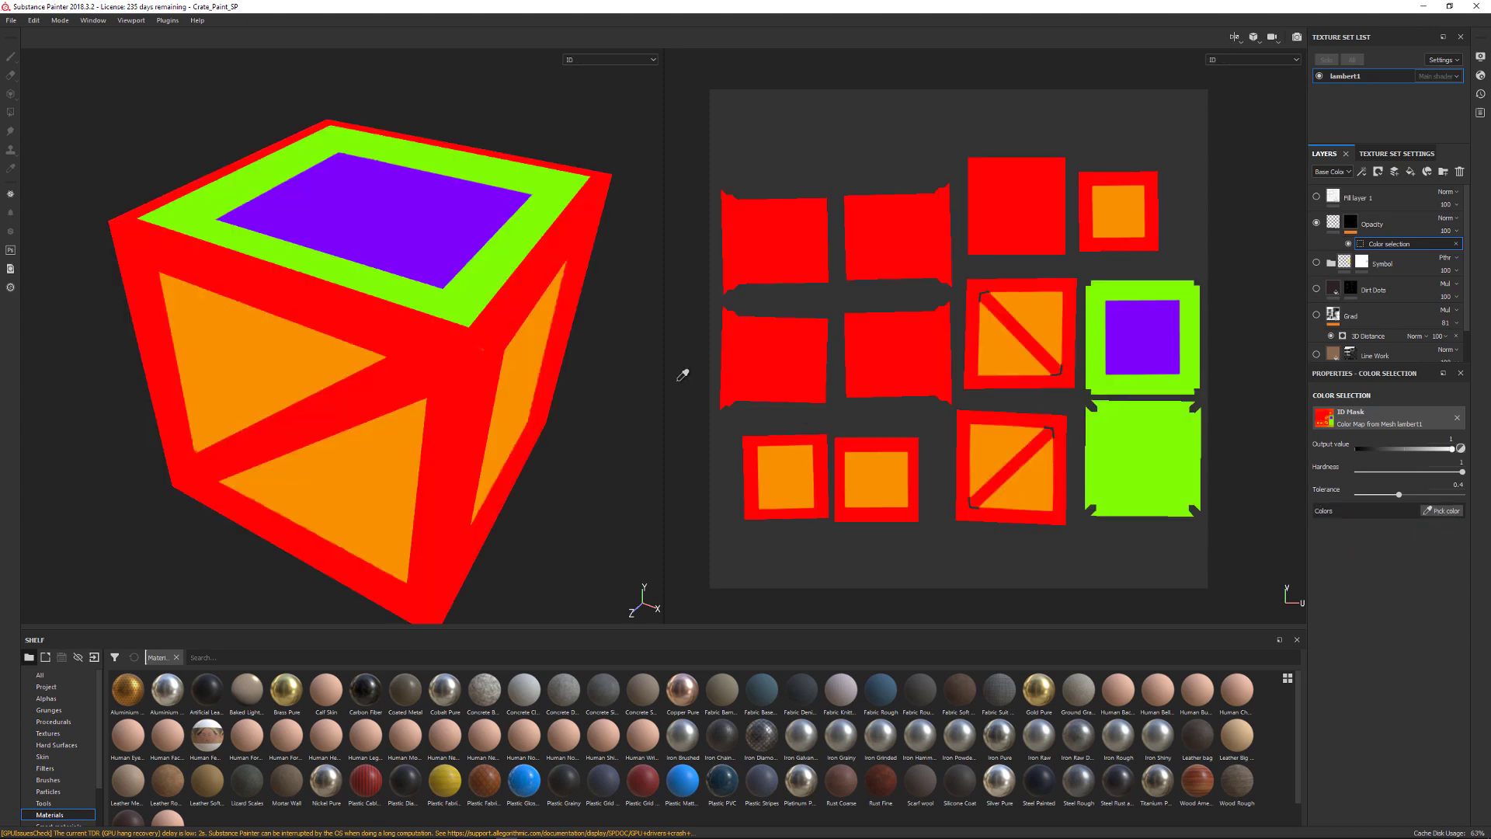
left_click(431, 236)
left_click(1446, 511)
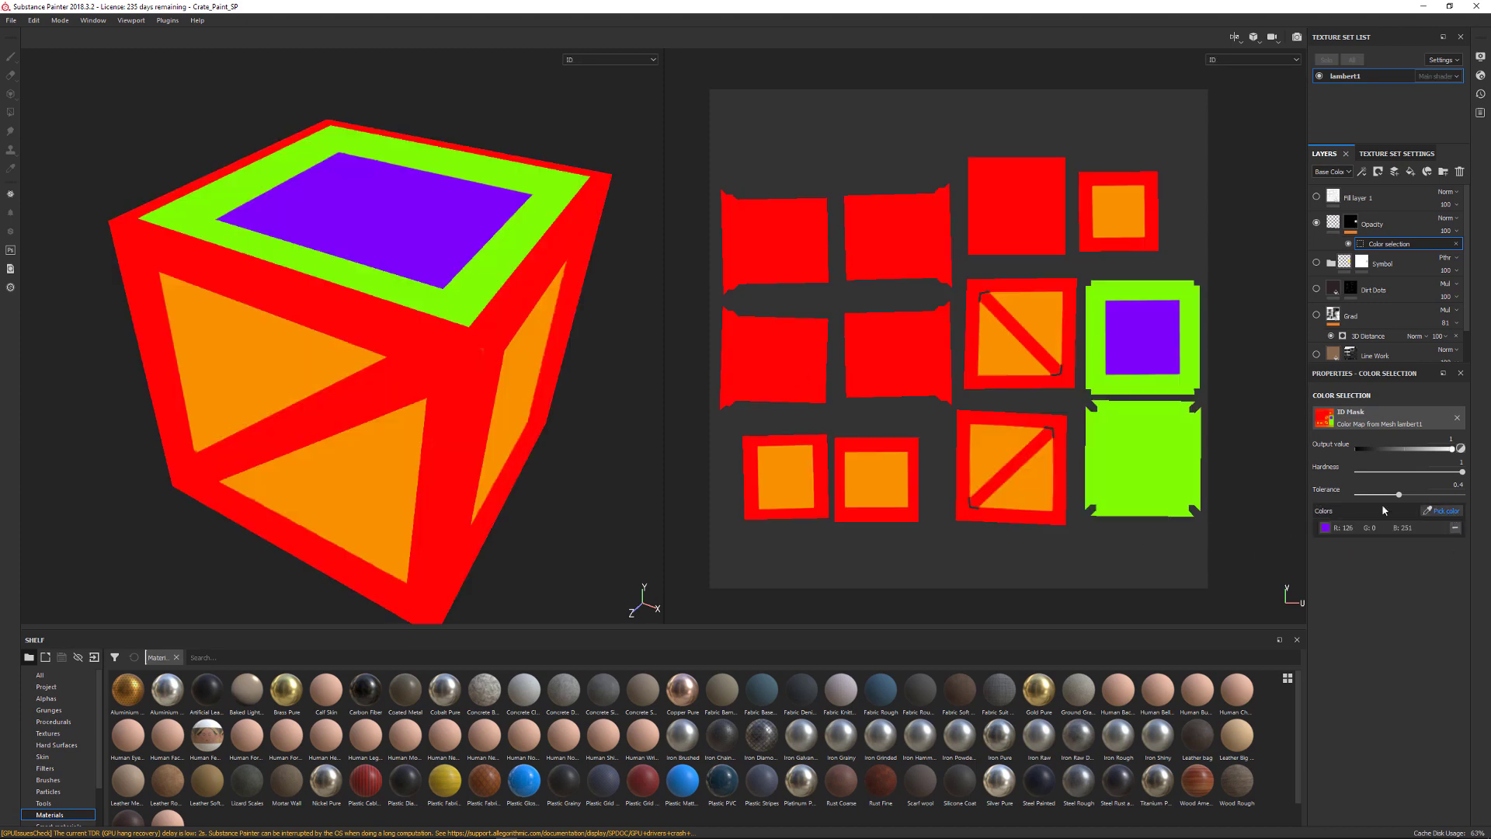
left_click(499, 238)
left_click_drag(644, 455, 620, 418, "alt")
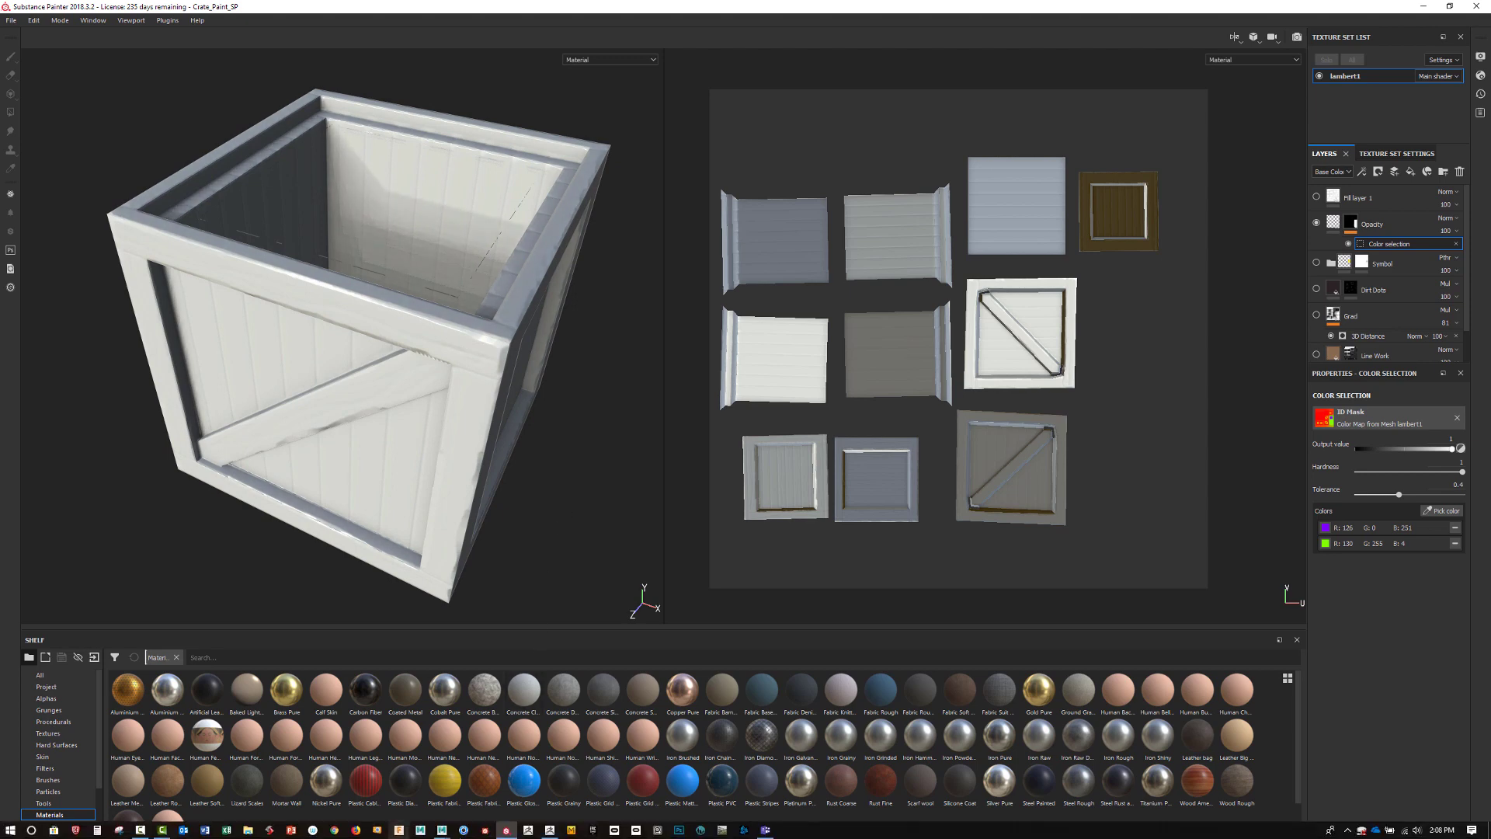
Step: Switch to ZBrush, turn the crate, and pick bright red (R243 G0 B0) as the paint colour
left_click(555, 833)
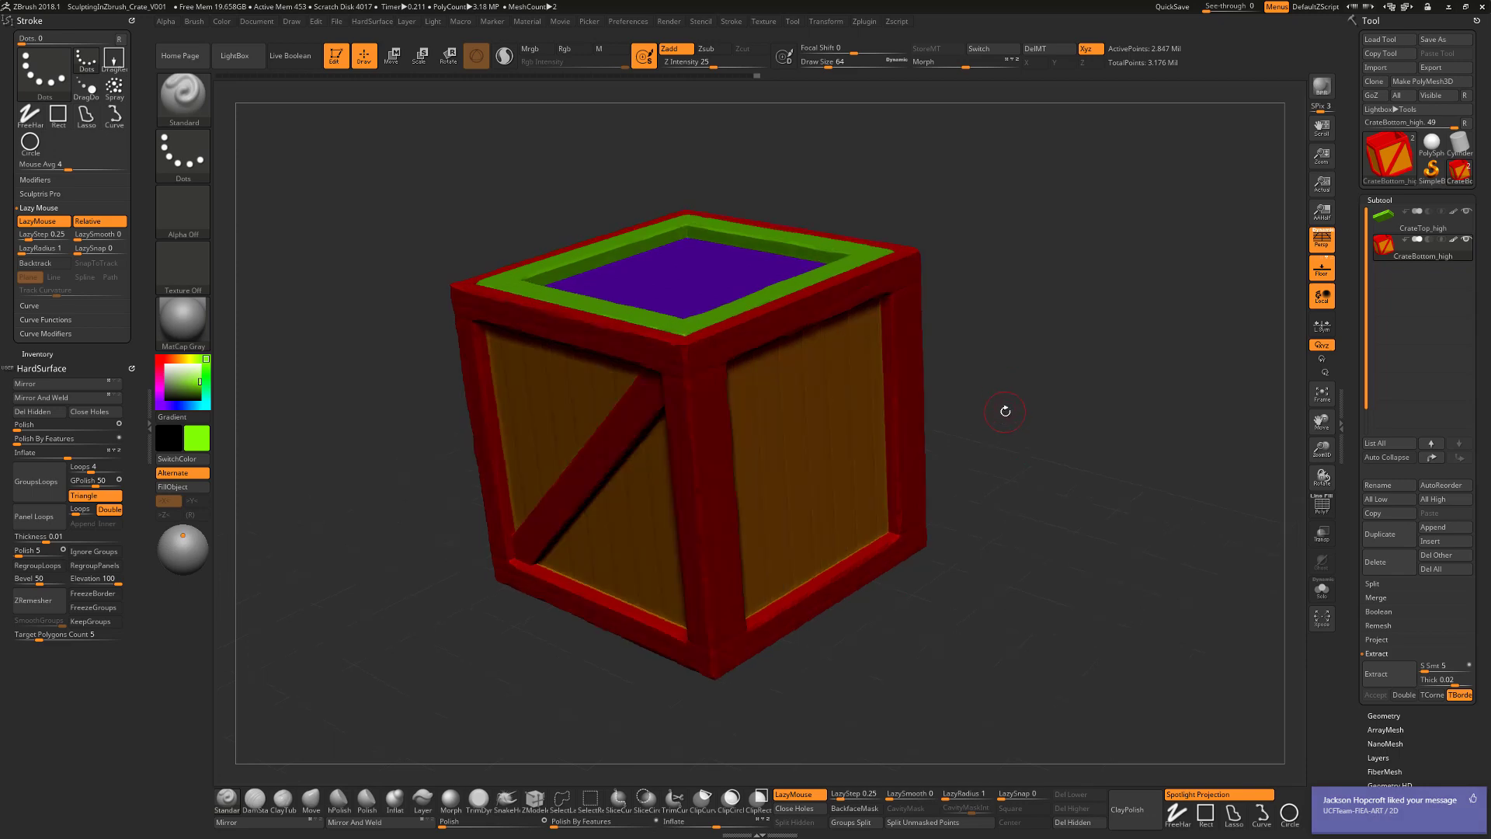
left_click_drag(1005, 413, 1012, 407)
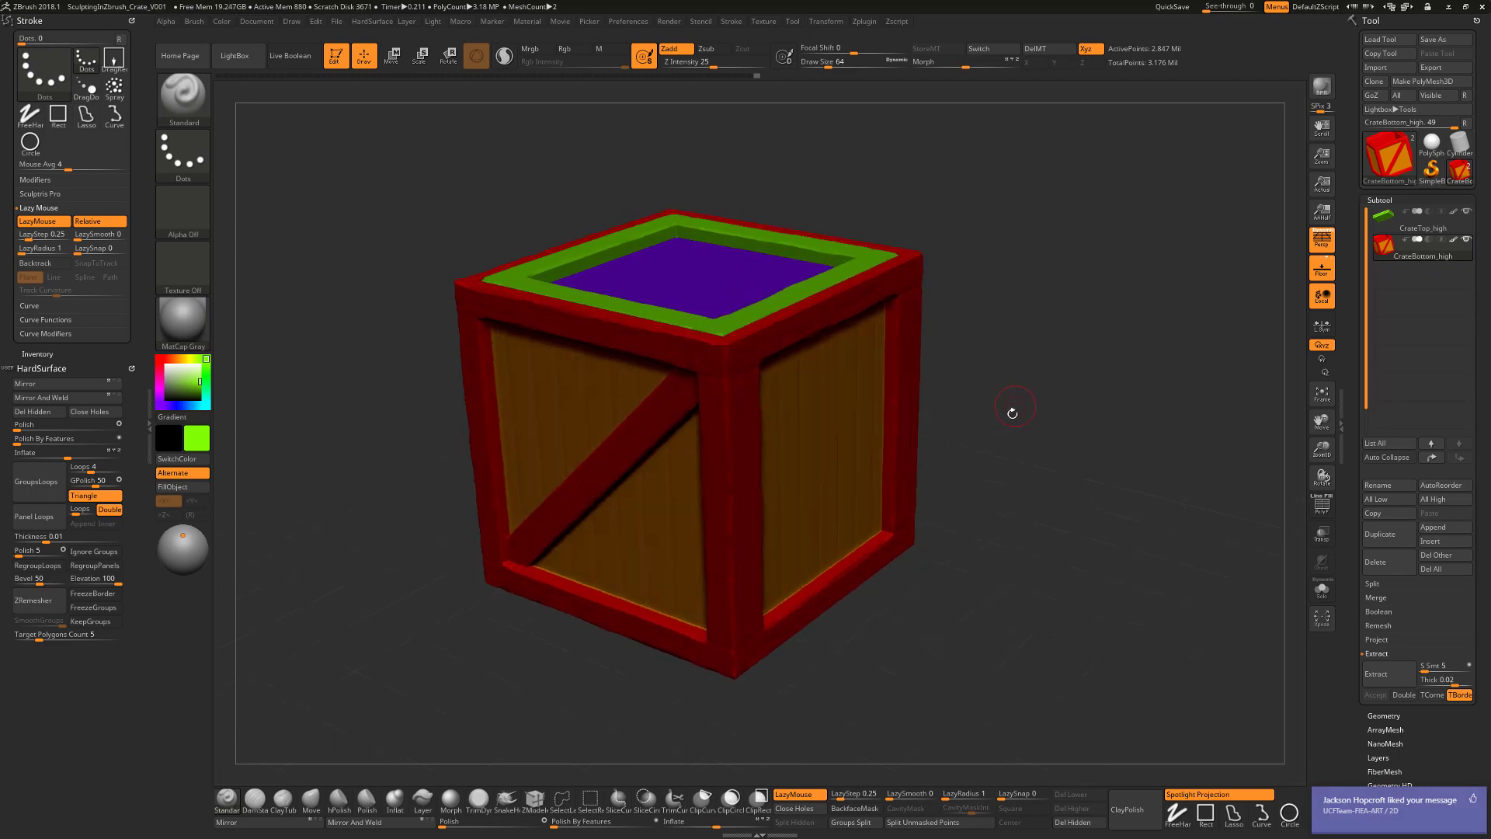
left_click_drag(1012, 374, 1114, 344)
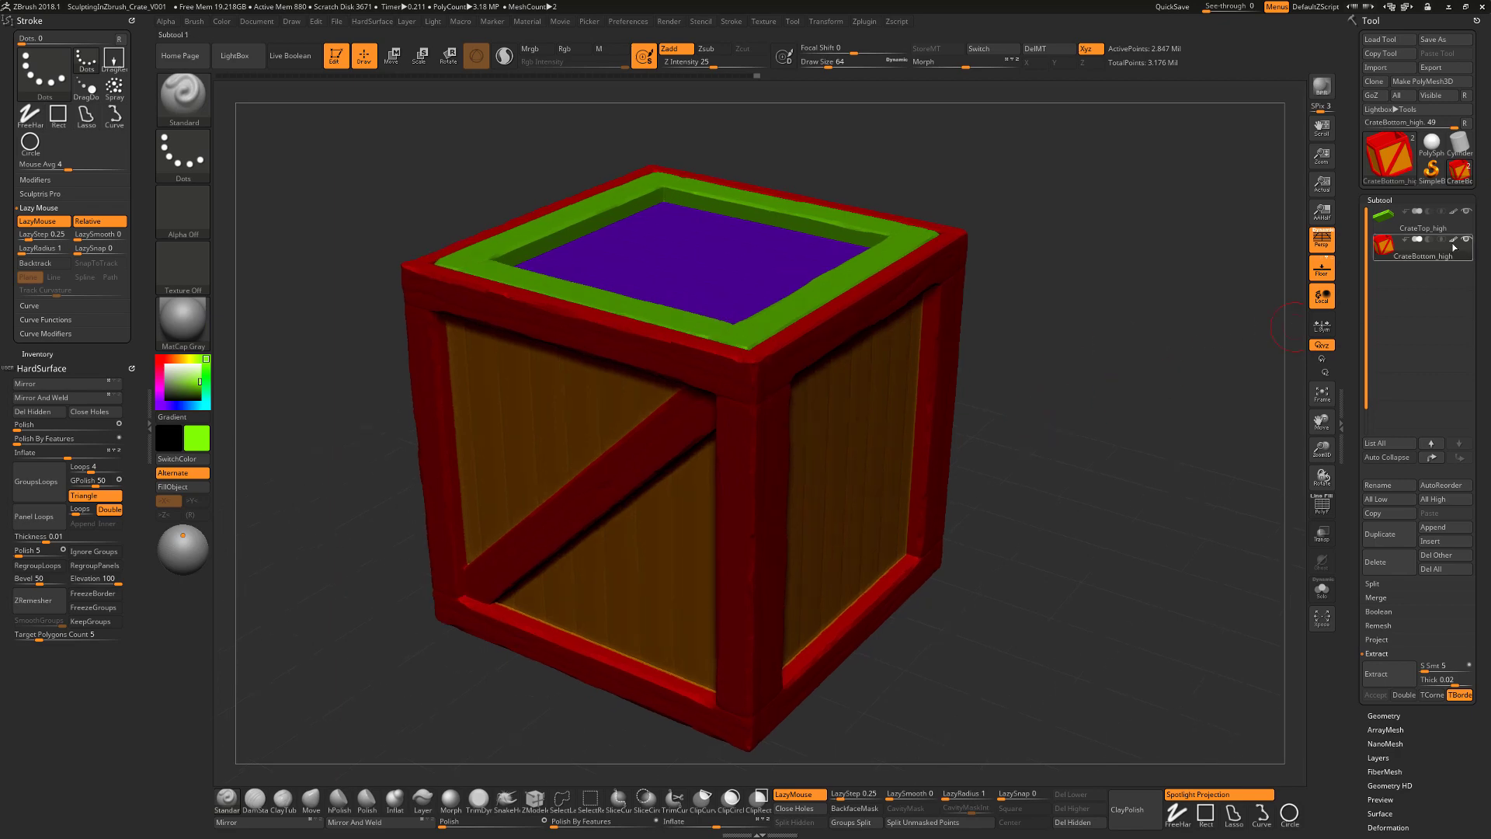
mouse_move(1451, 221)
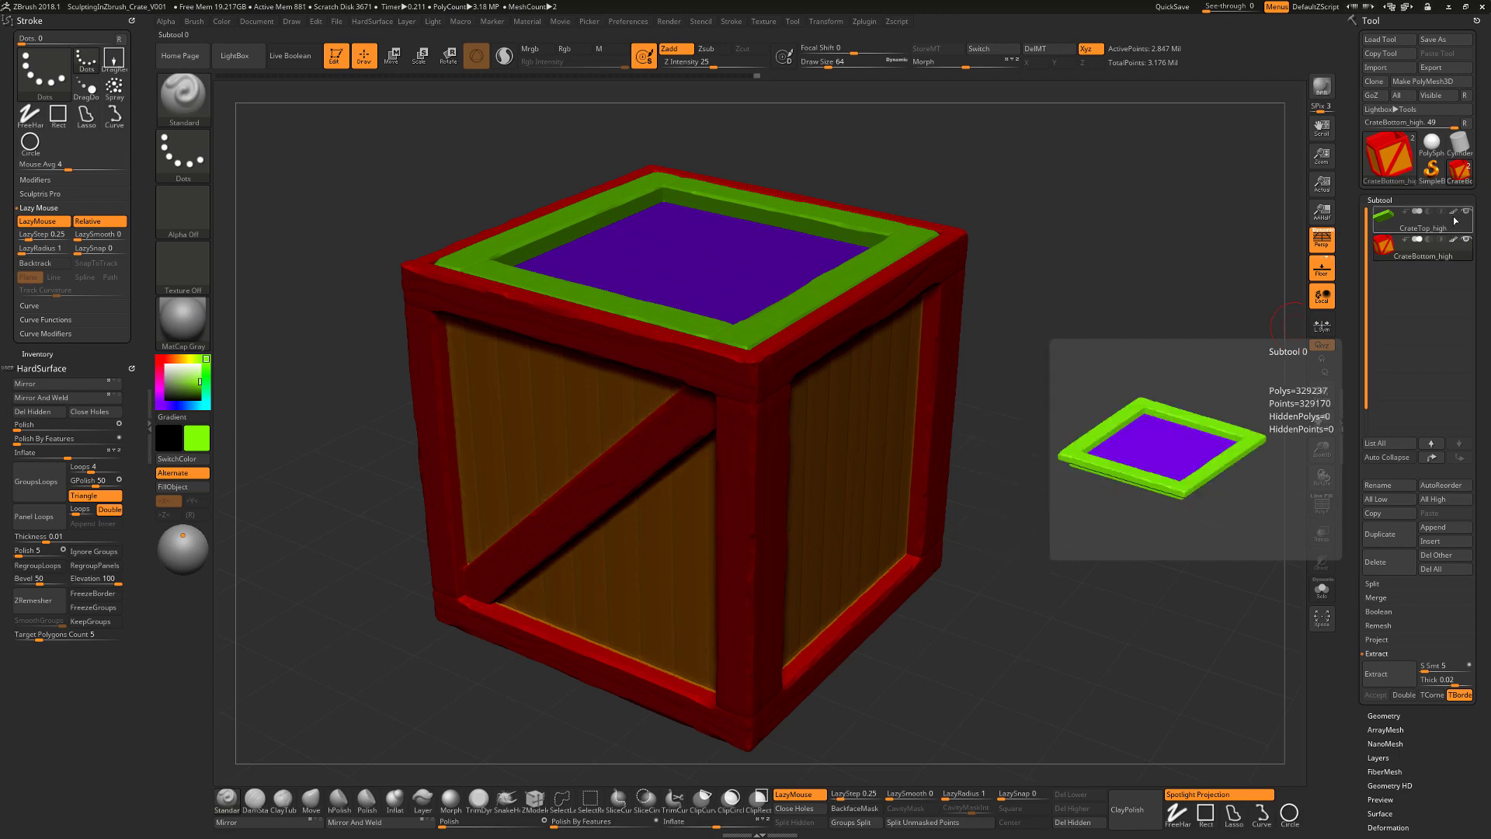
mouse_move(1453, 247)
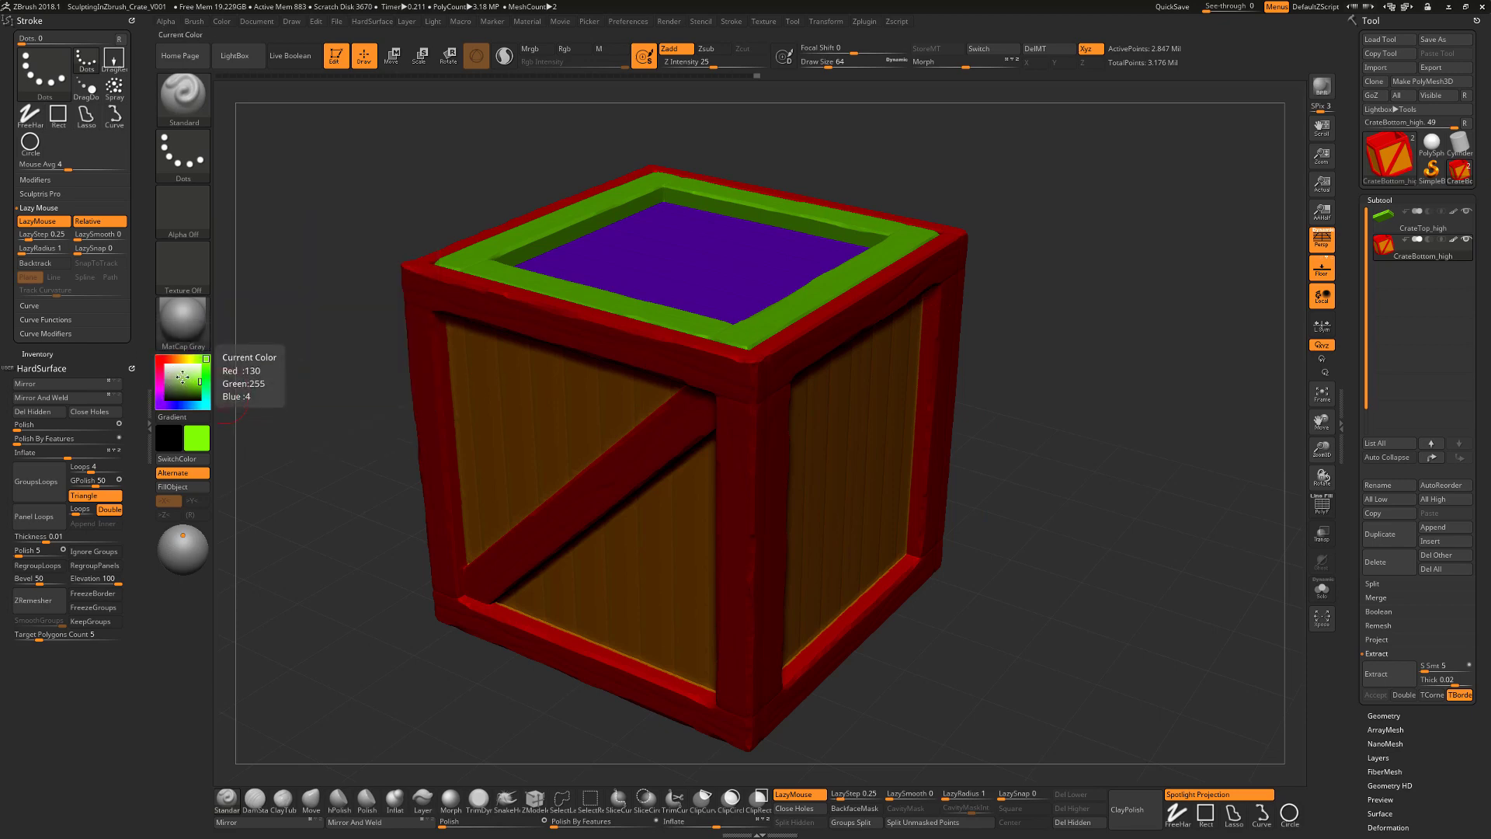
left_click(156, 355)
left_click_drag(156, 355, 210, 379)
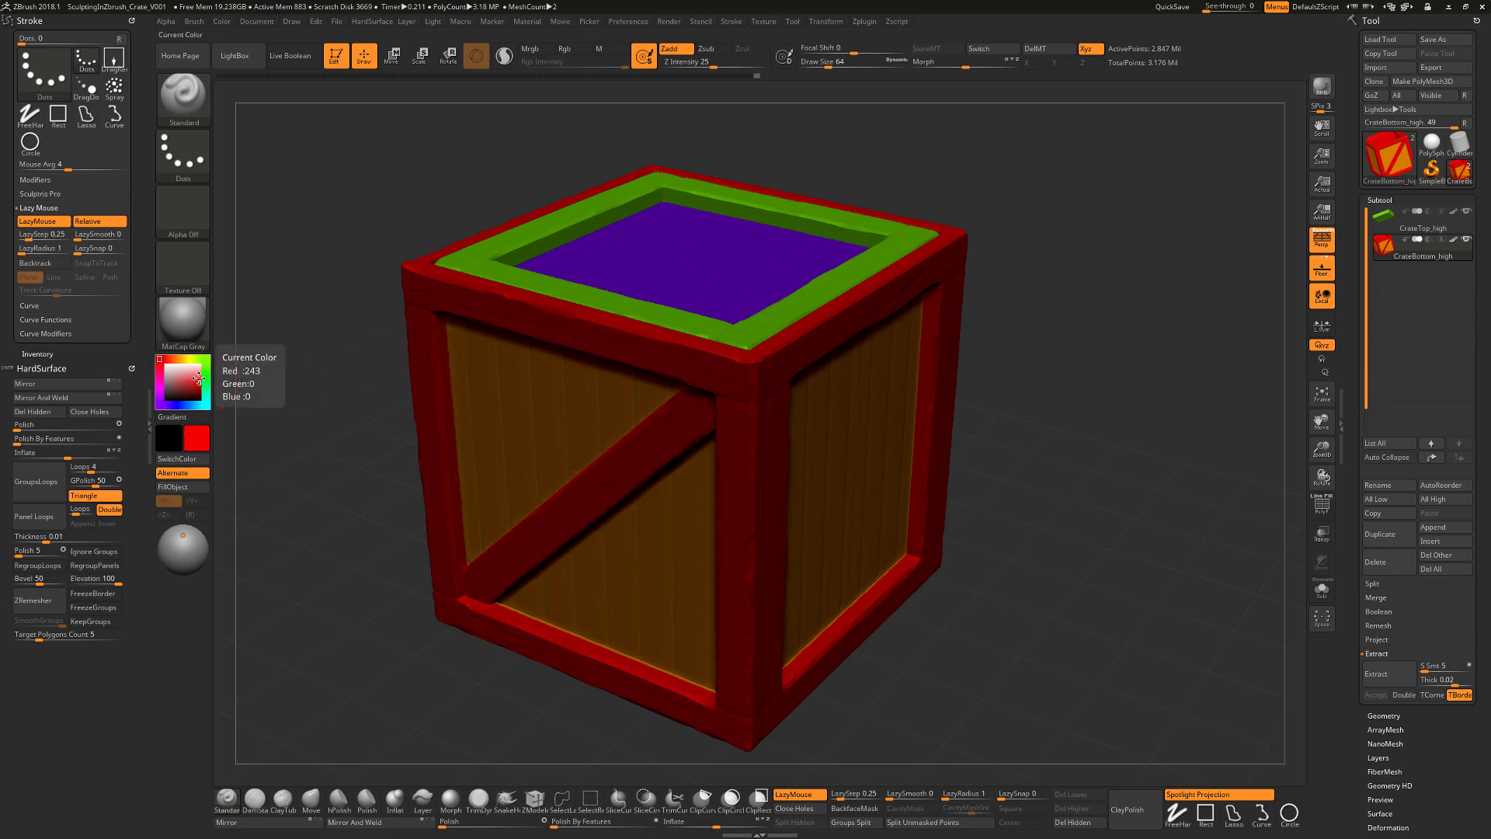
Step: Try some paint colours, then fill the crate bottom solid red with Color > FillObject
left_click(1453, 239)
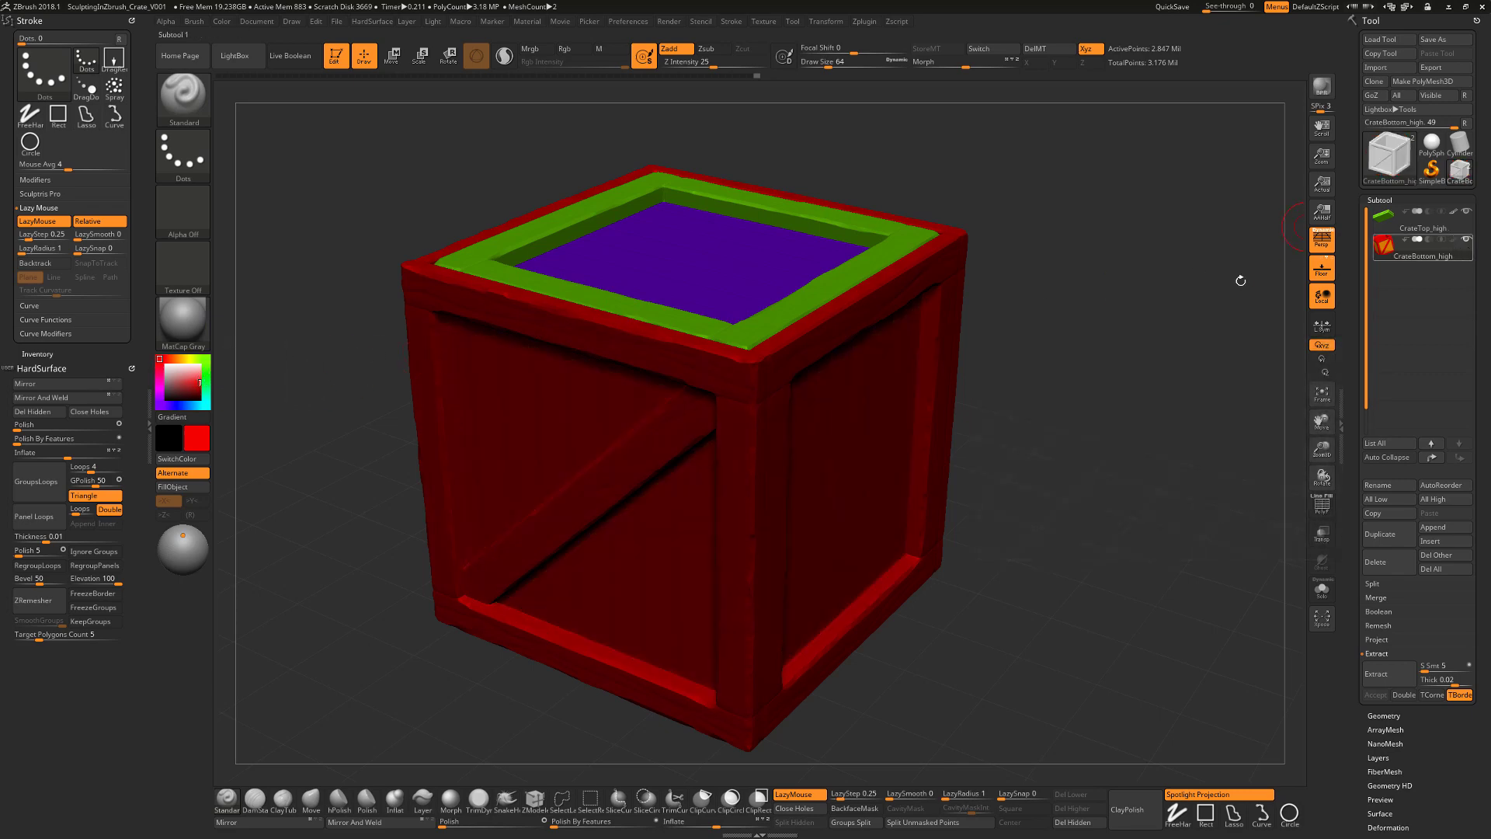
mouse_move(180, 376)
left_mouse_down()
mouse_move(186, 392)
mouse_move(200, 380)
left_mouse_up()
left_click(1467, 256)
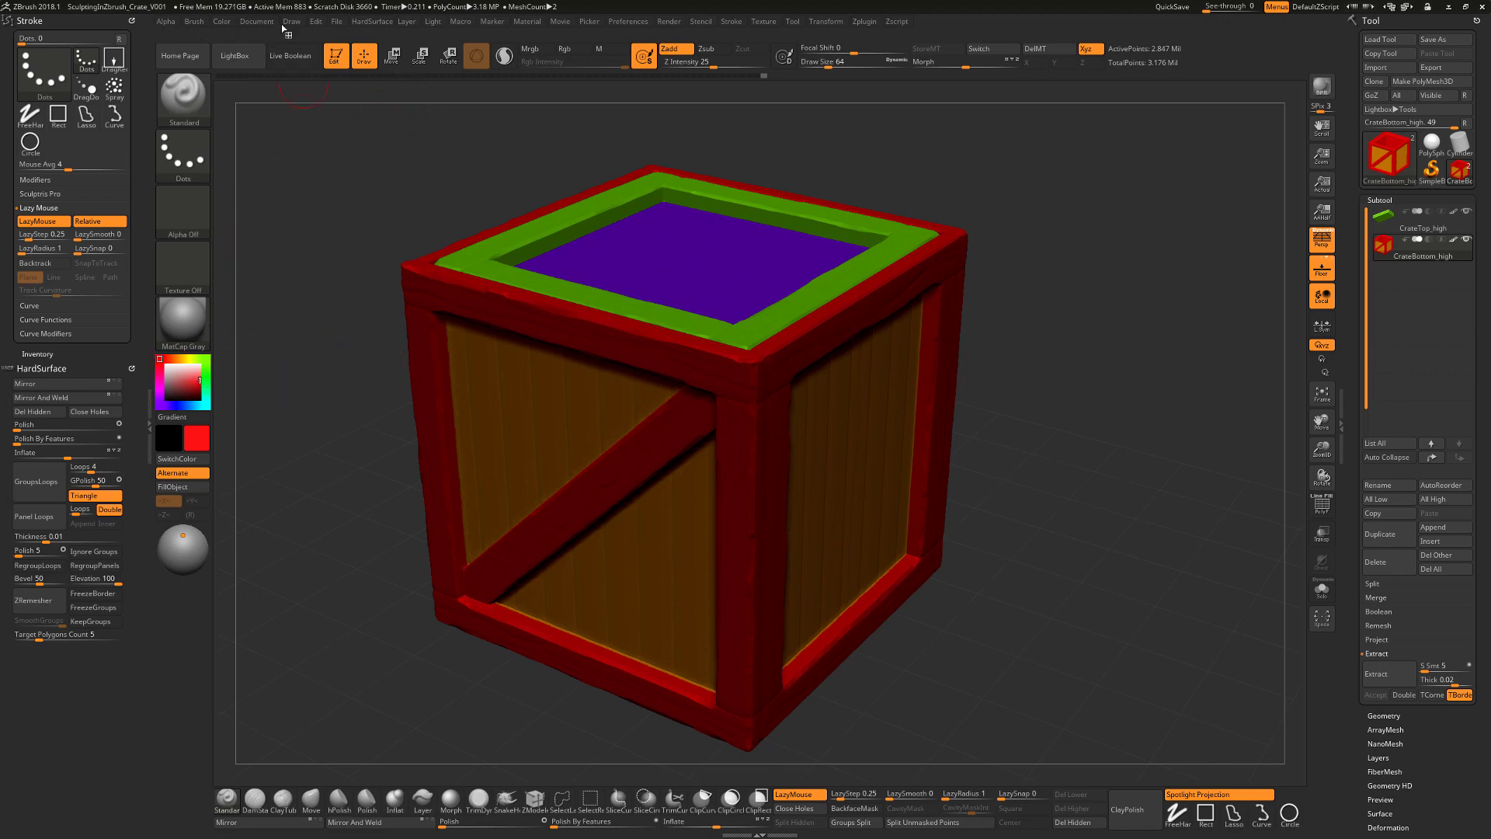
left_click(223, 26)
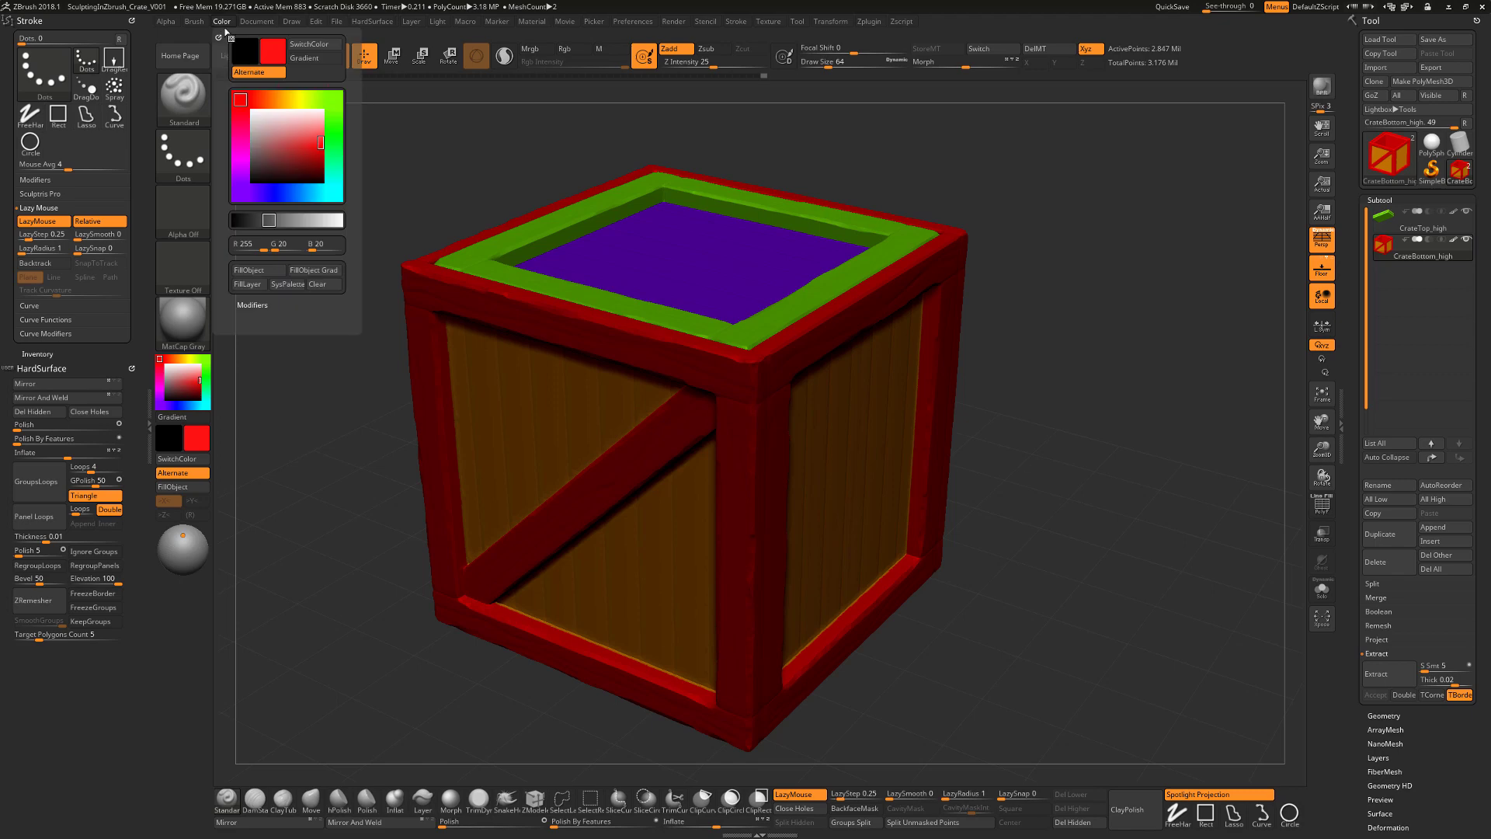
left_click(259, 272)
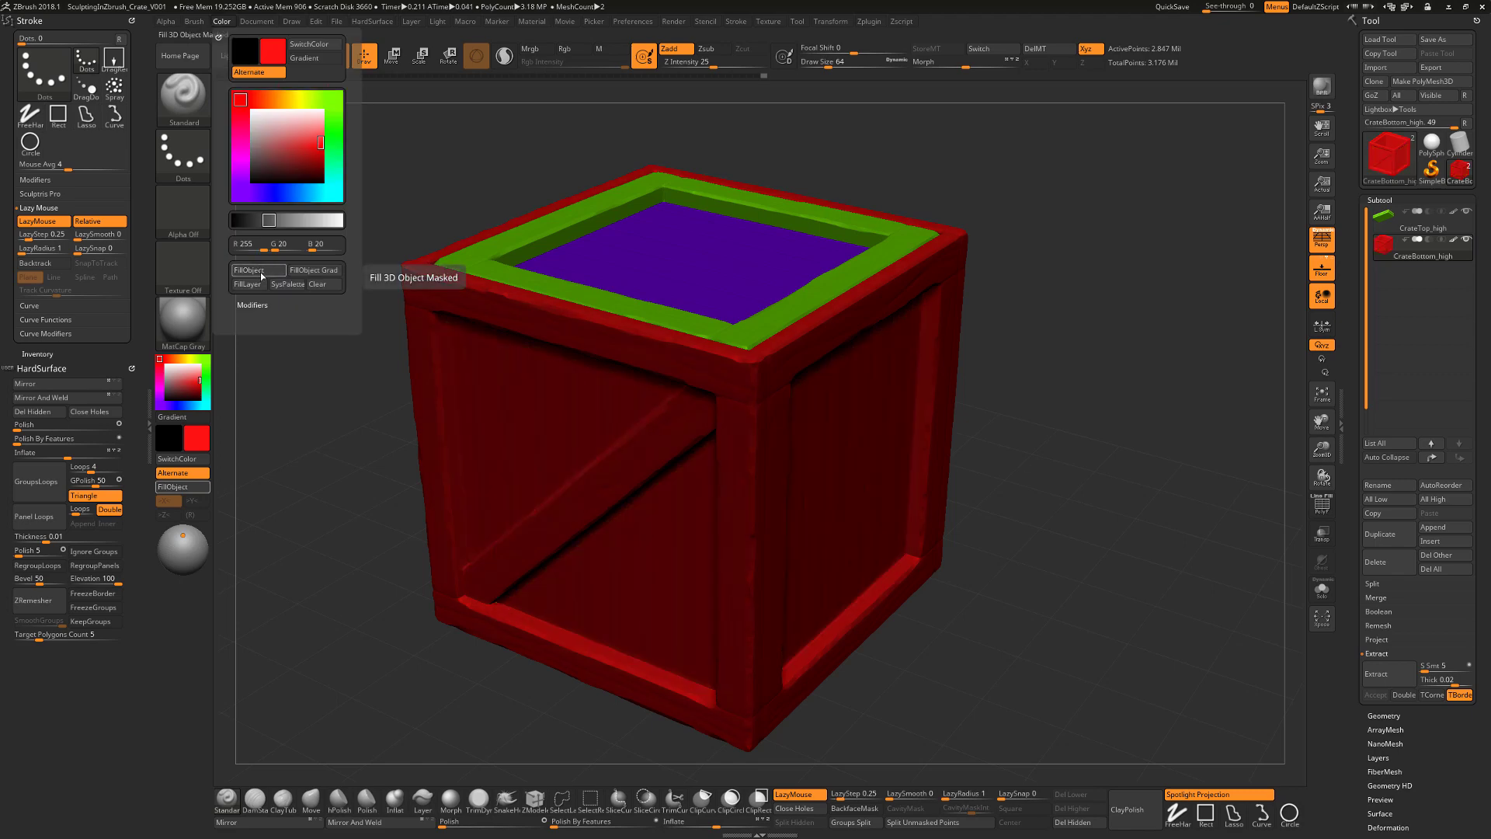
Step: Refill the crate bottom with lime green, then cyan, and make CrateTop_high active
left_click(200, 359)
left_click_drag(200, 358, 207, 358)
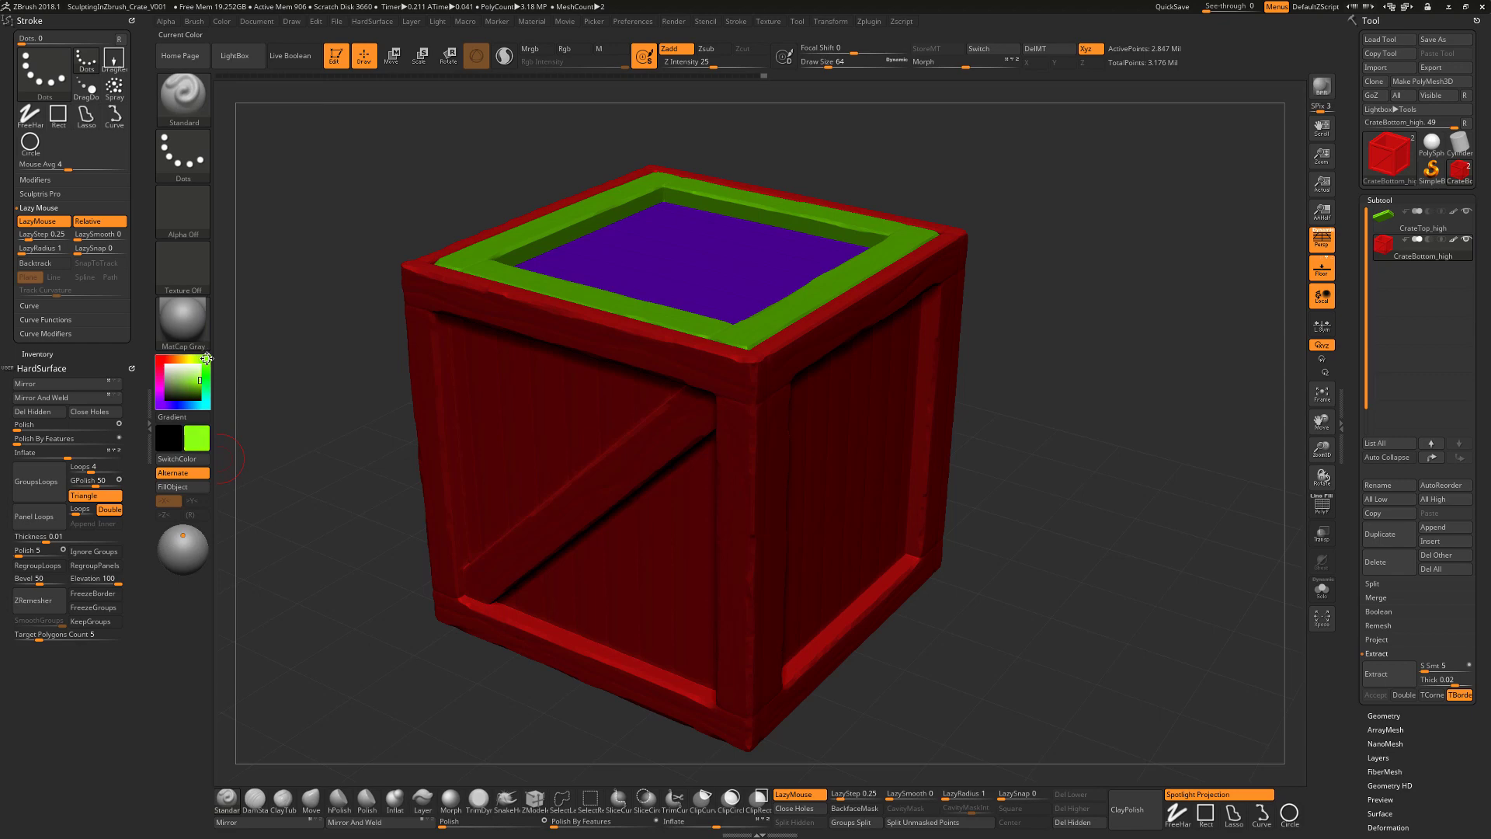
left_click(223, 24)
left_click(249, 272)
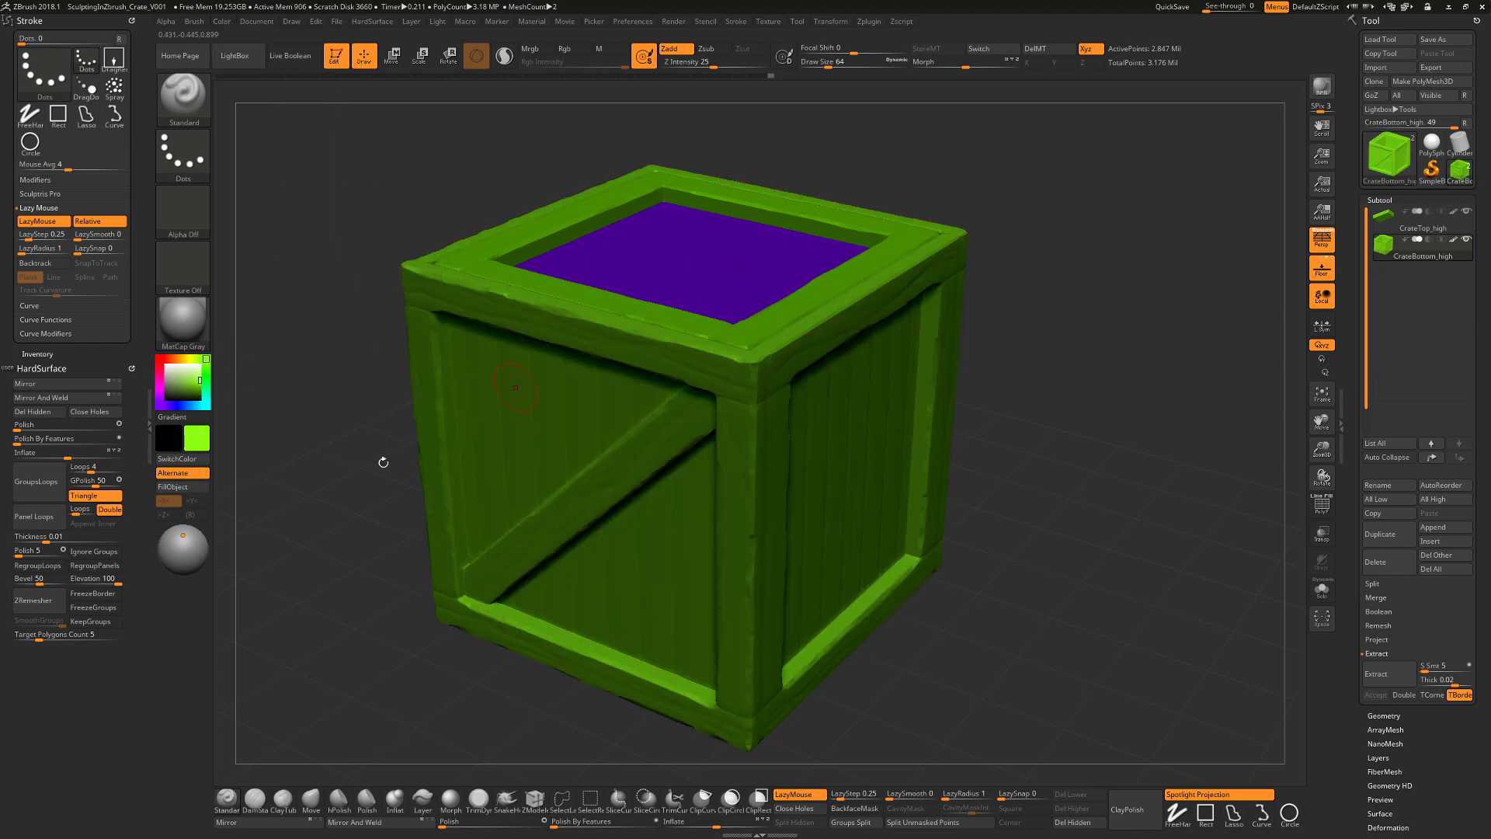
left_click_drag(206, 365, 206, 405)
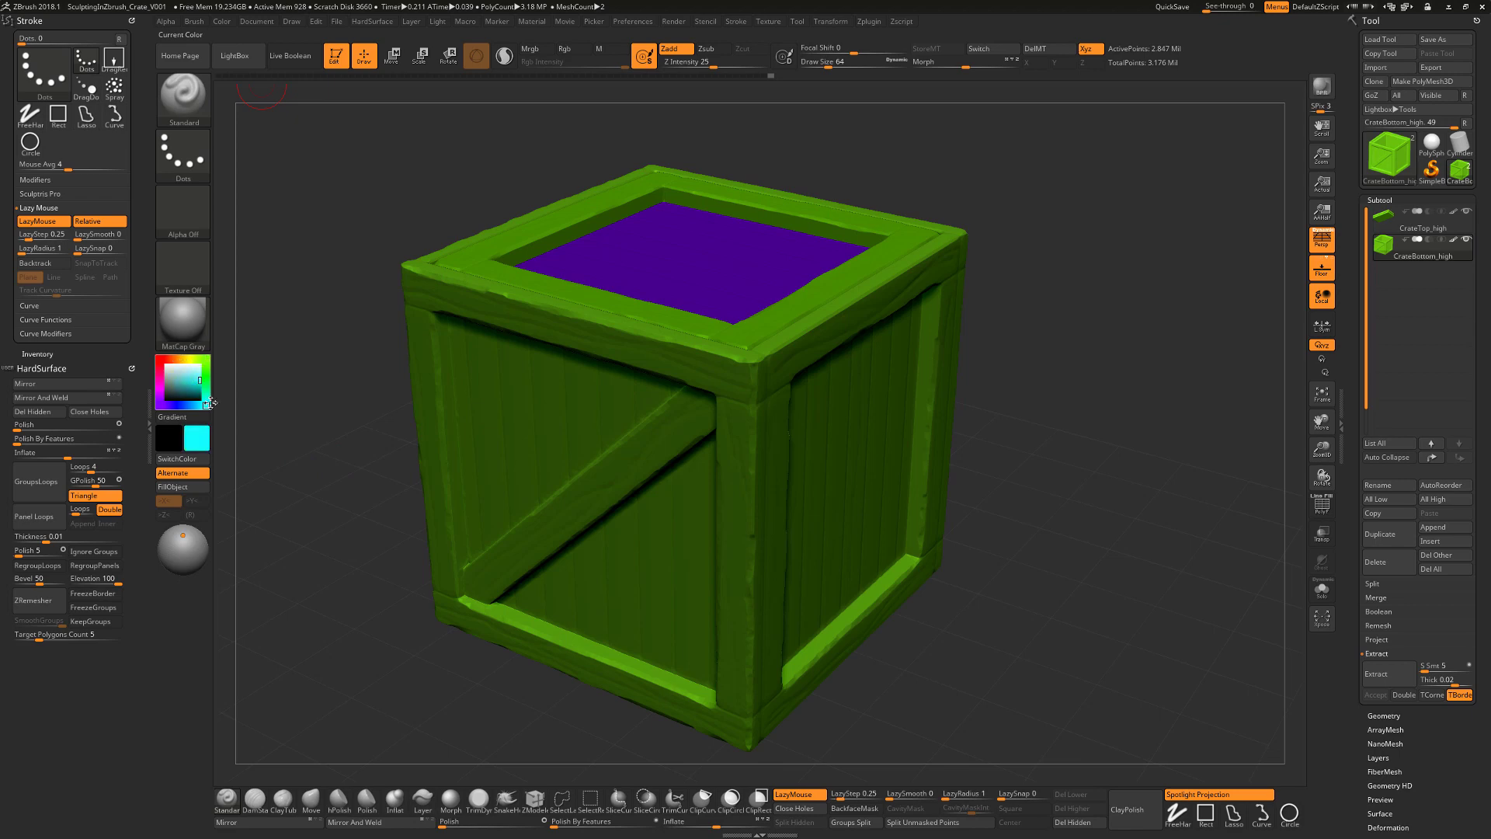
left_click(223, 23)
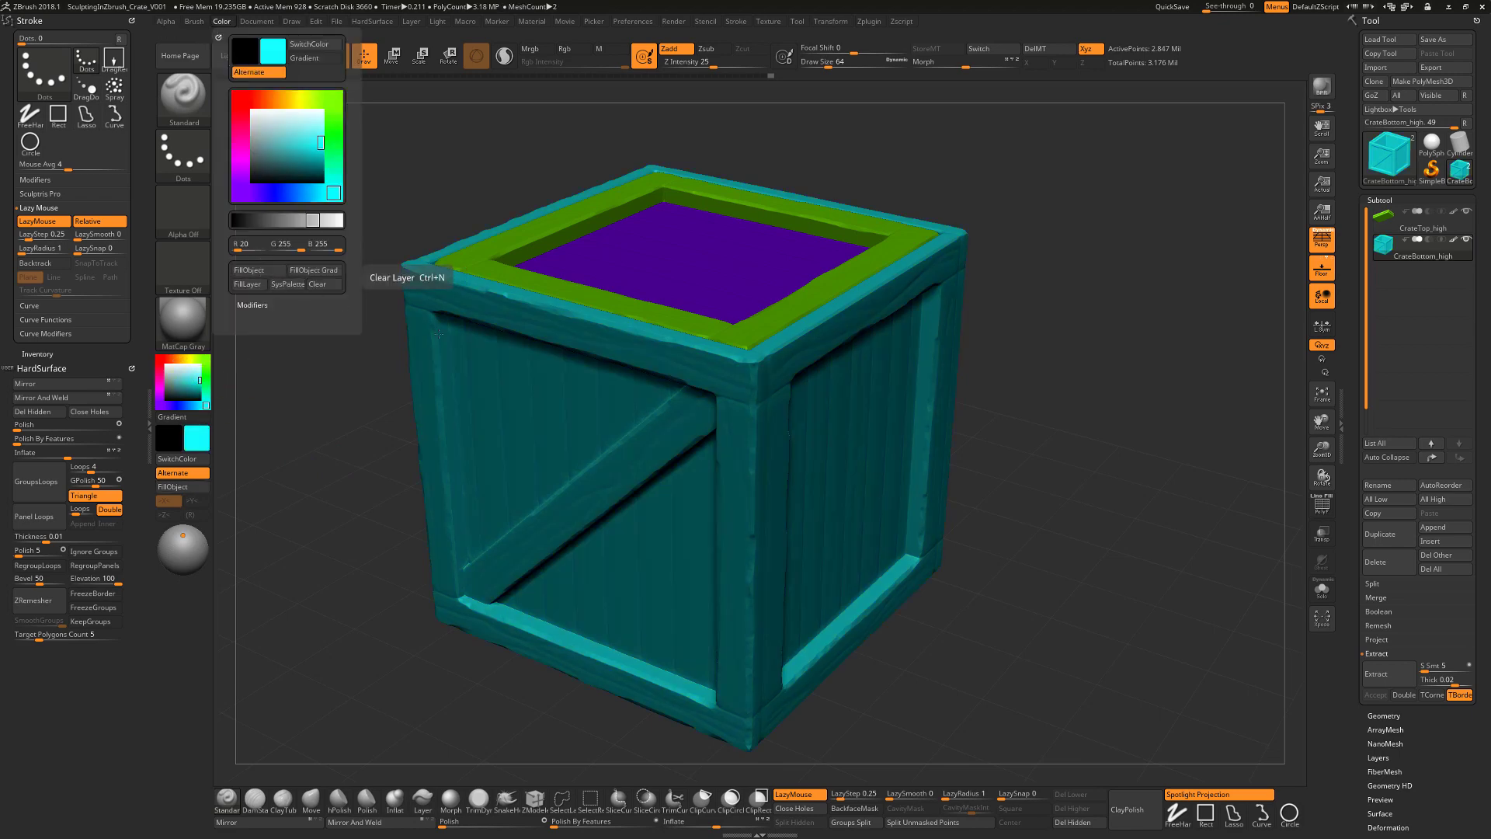
left_click(248, 272)
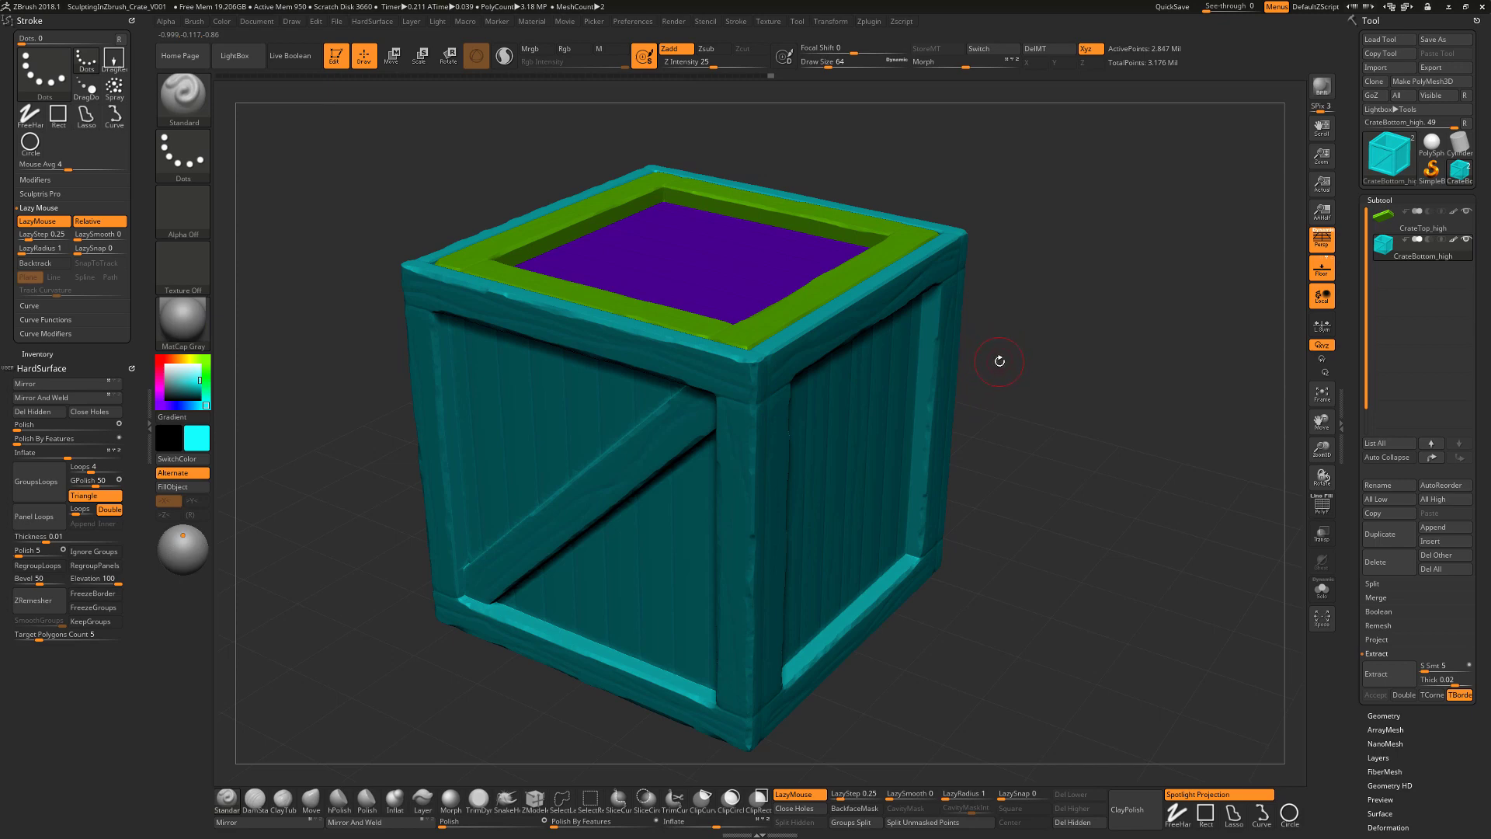
left_click(1421, 221)
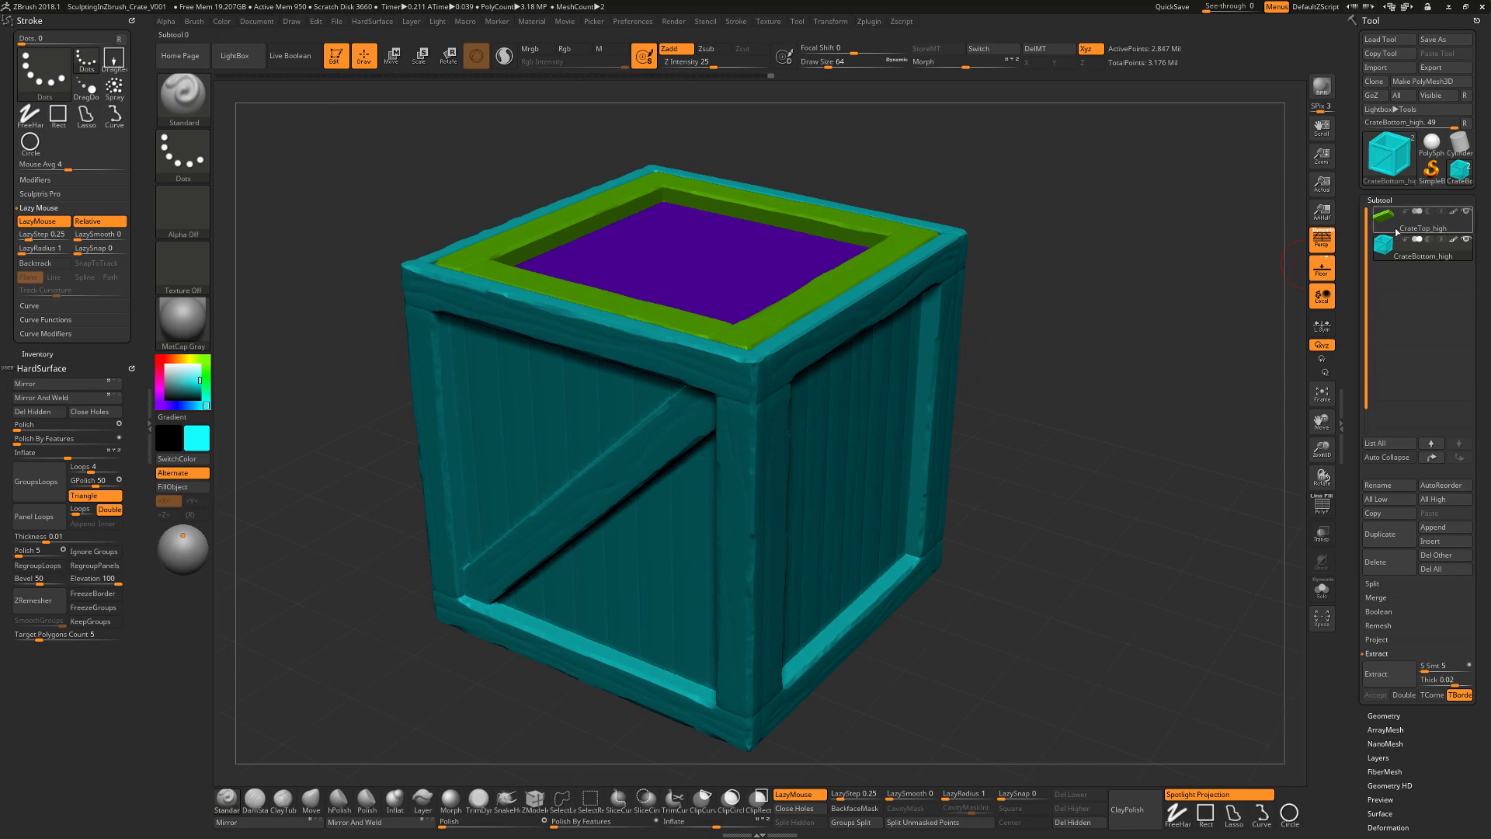
Step: Solo the crate lid, view it side-on, and fill it solid cyan
left_click(1327, 595)
left_click_drag(1042, 486, 1010, 406)
key("p")
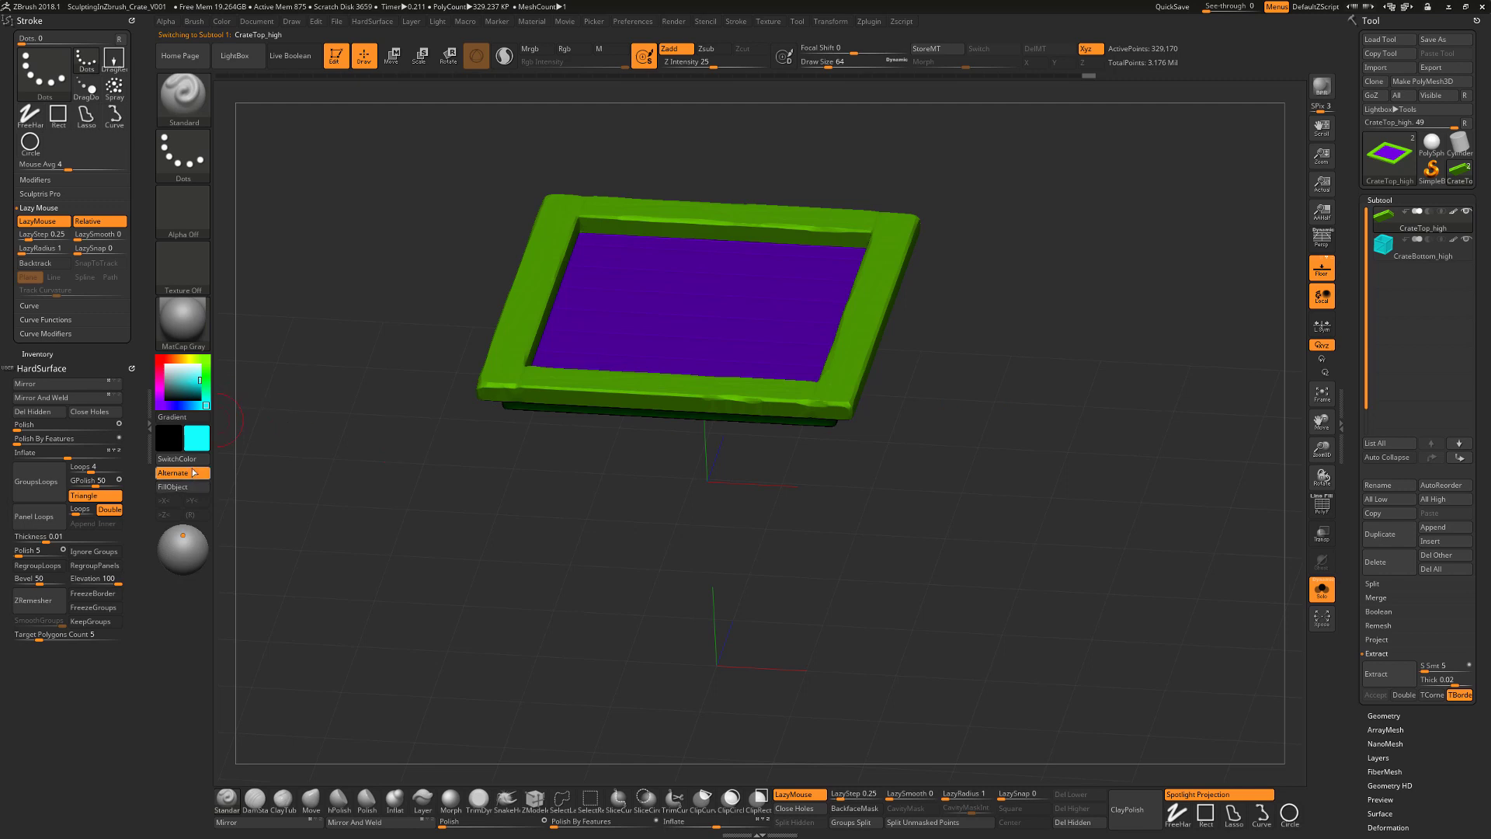
left_click(174, 486)
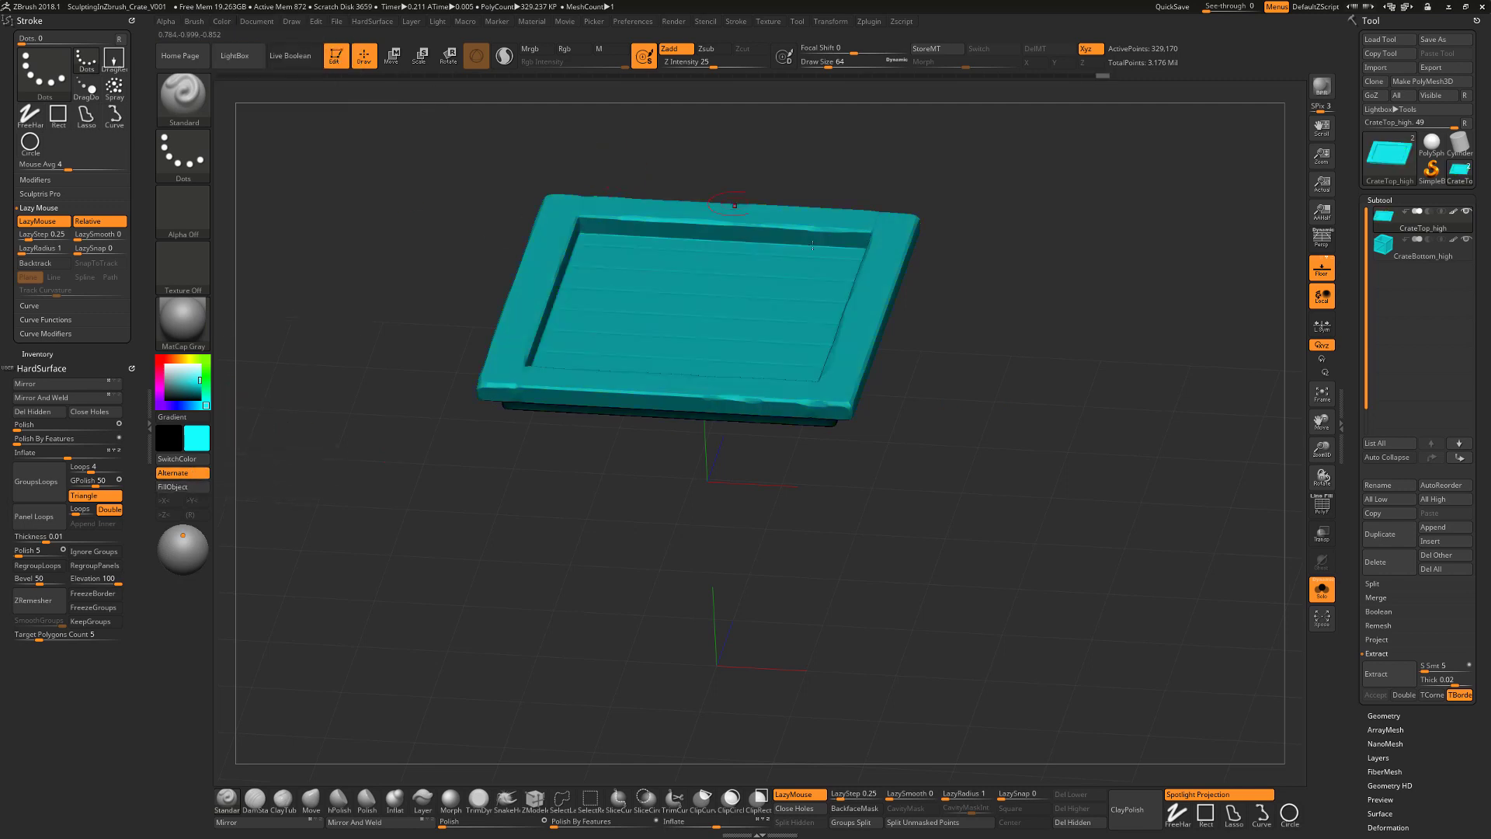
left_click_drag(830, 260, 636, 397, "shift")
Step: Hide all of the lid except its inner plank panel using Ctrl+Shift rectangle selections
key("ctrl+shift")
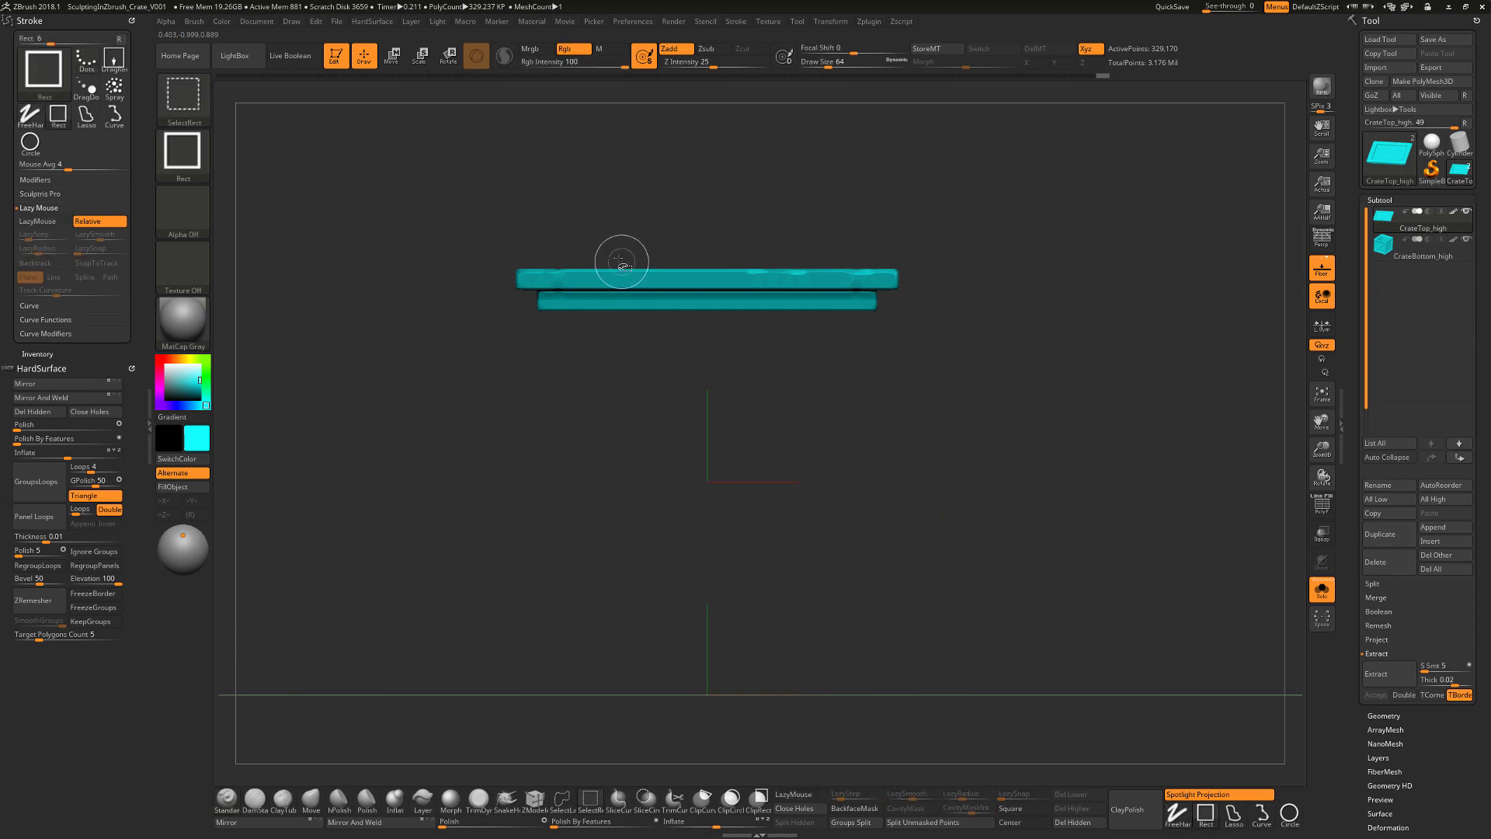
left_click_drag(545, 251, 869, 393, "ctrl+shift")
left_click_drag(943, 358, 971, 426, "shift")
key("ctrl+shift")
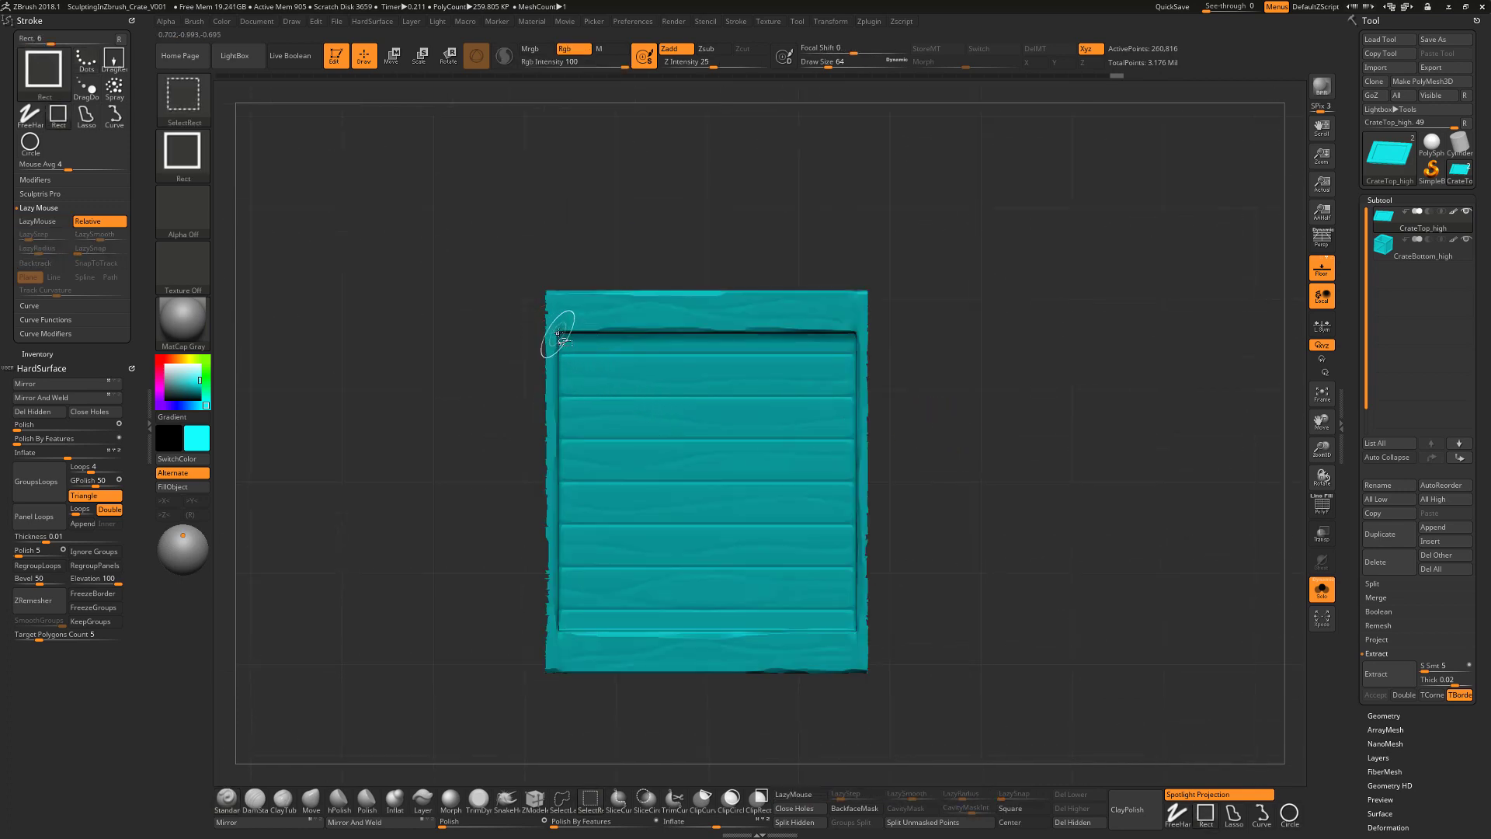
mouse_move(558, 332)
left_mouse_down("ctrl+shift")
mouse_move(610, 415)
mouse_move(815, 618)
mouse_move(858, 633)
left_mouse_up("ctrl+shift")
left_click_drag(1042, 593, 1029, 459)
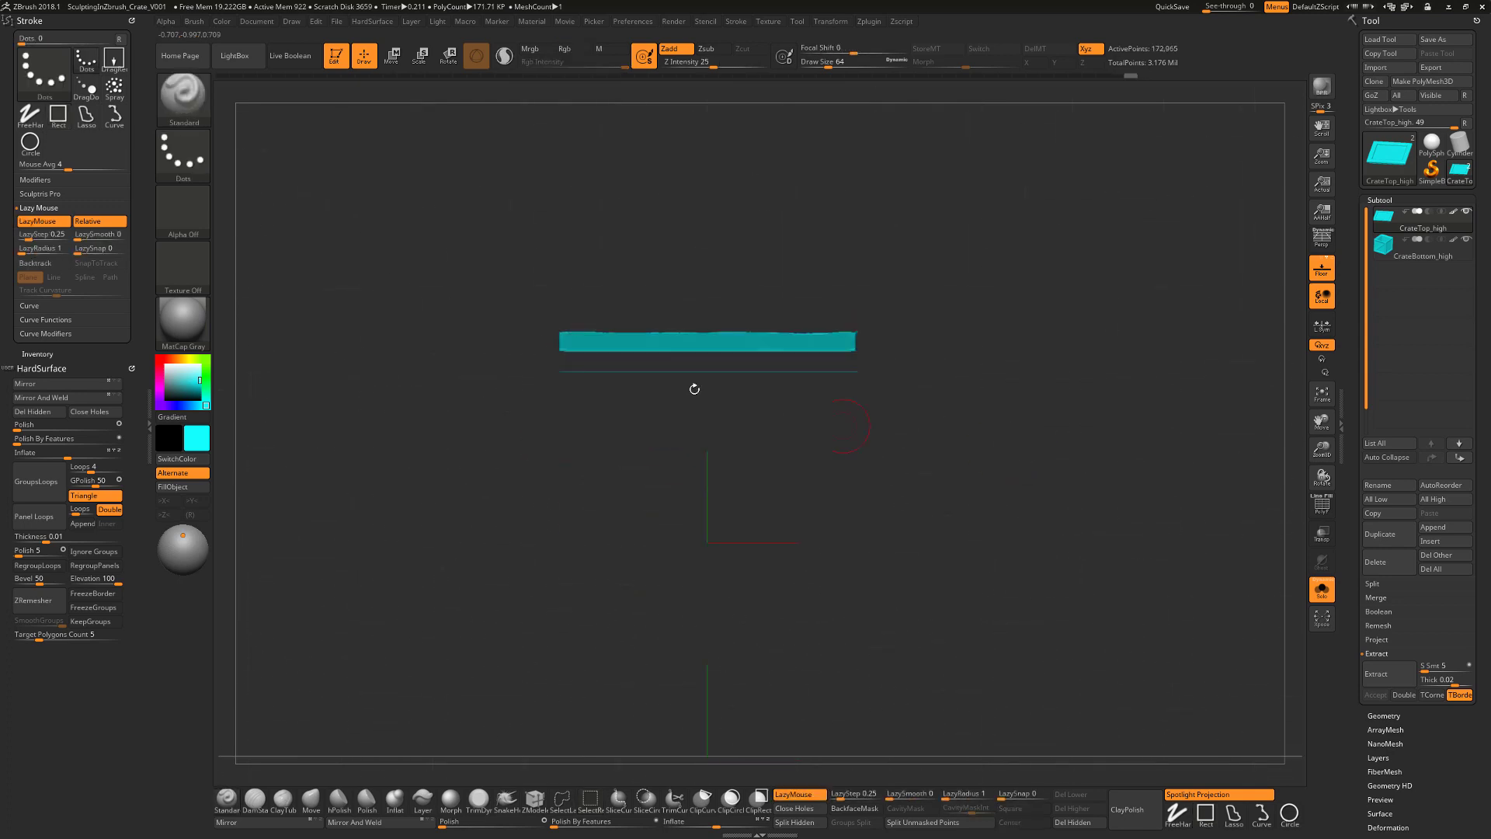
mouse_move(550, 357)
left_mouse_down("ctrl+shift")
mouse_move(859, 343)
mouse_move(955, 404)
left_mouse_up("ctrl+shift")
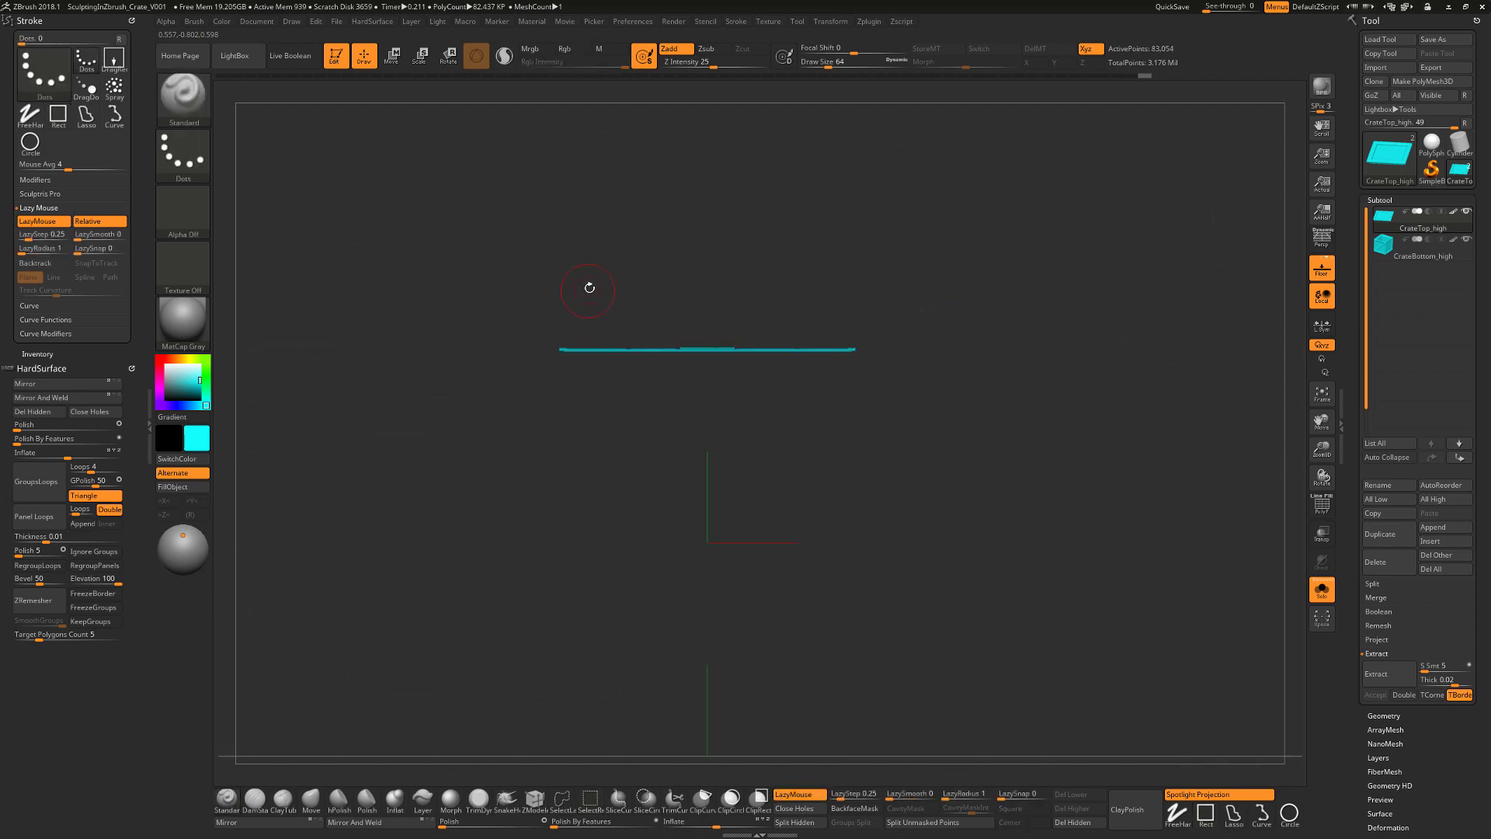
mouse_move(585, 263)
left_mouse_down("shift")
mouse_move(1021, 338)
mouse_move(995, 352)
mouse_move(1052, 459)
mouse_move(306, 370)
left_mouse_up("shift")
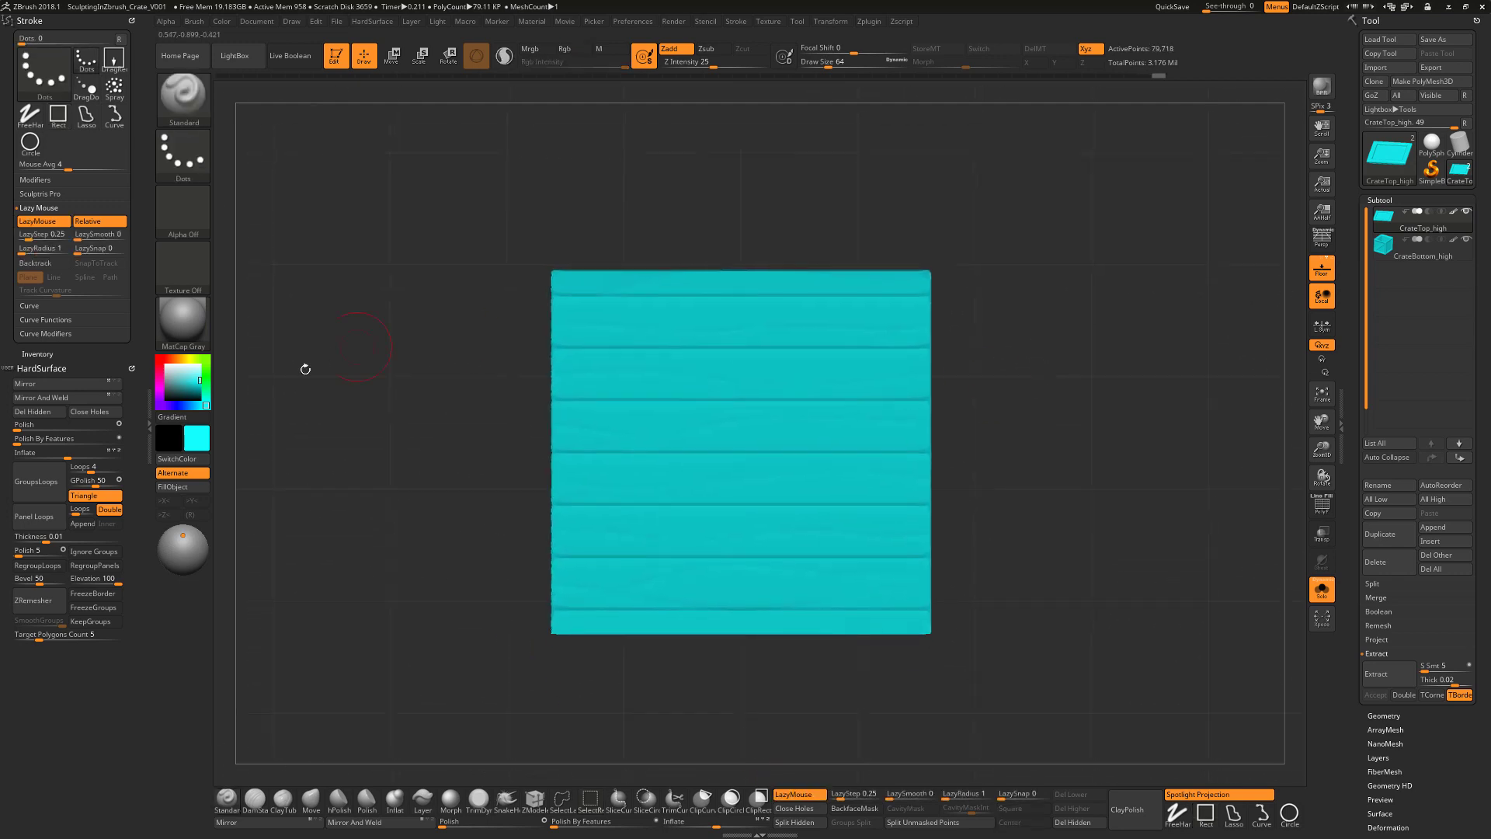
Step: Fill the inner lid panel solid blue
left_click(178, 404)
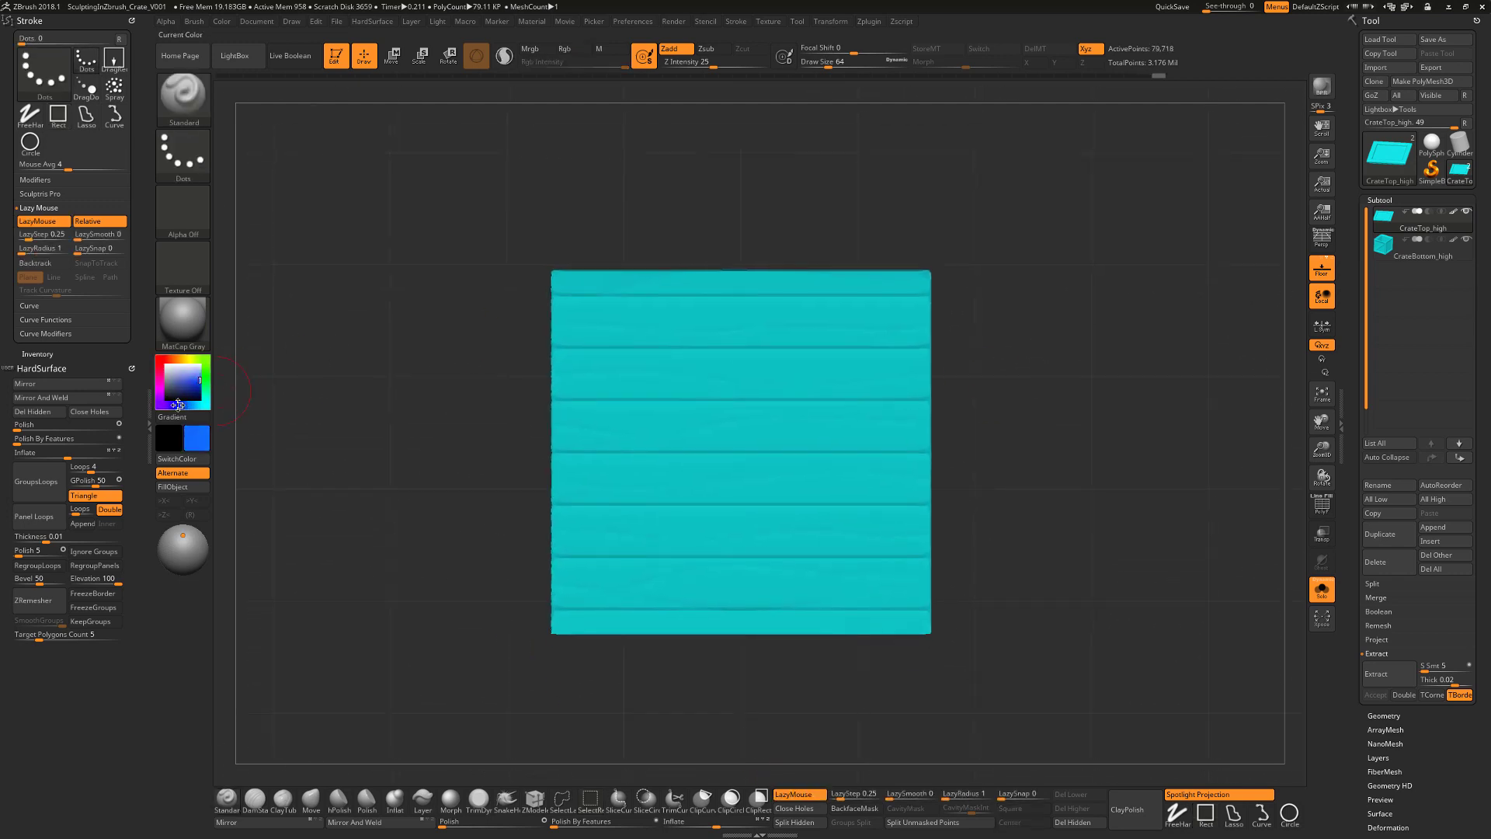
left_click(222, 21)
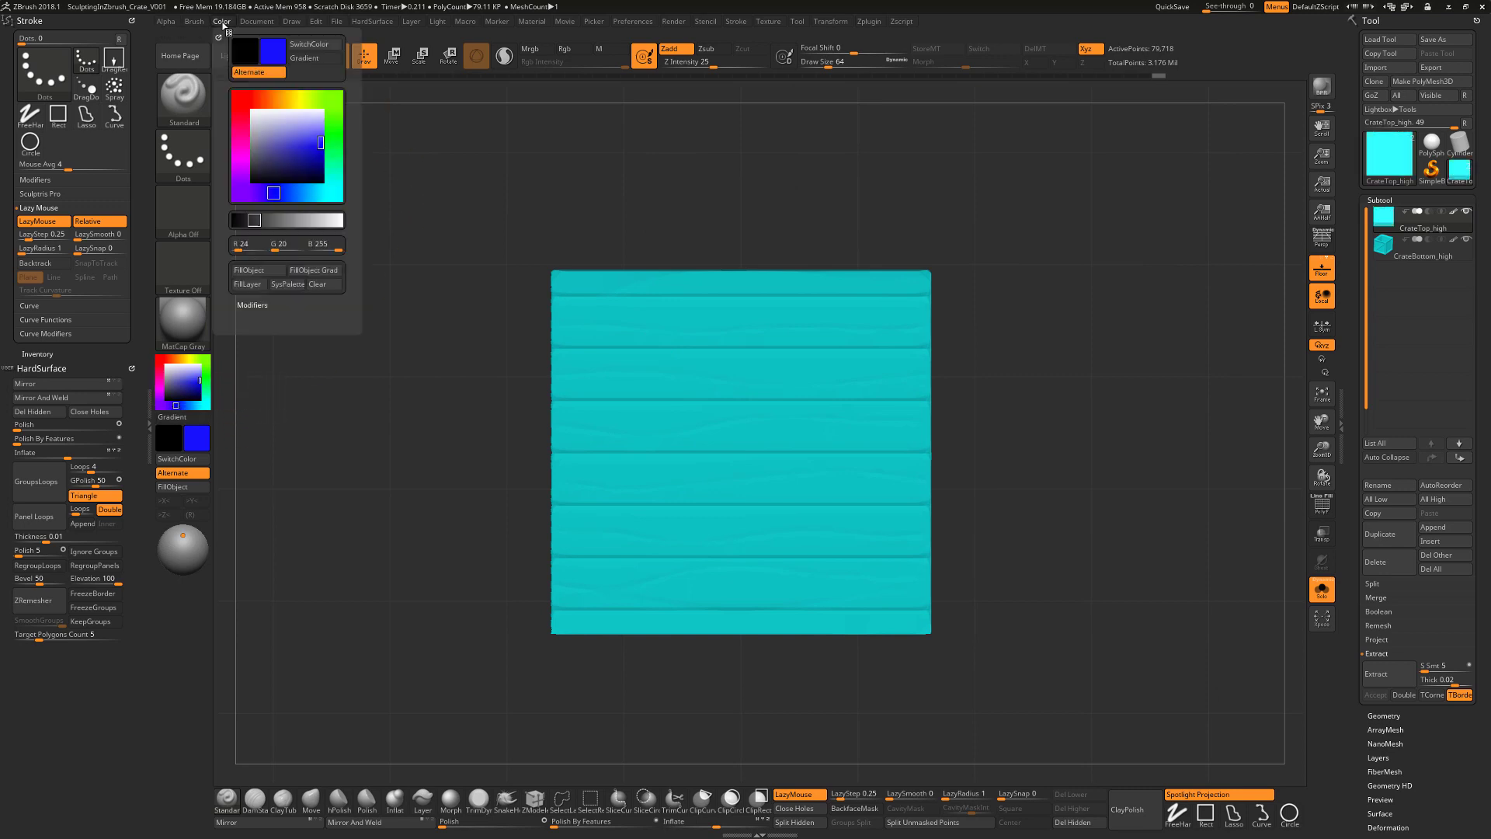
left_click(256, 278)
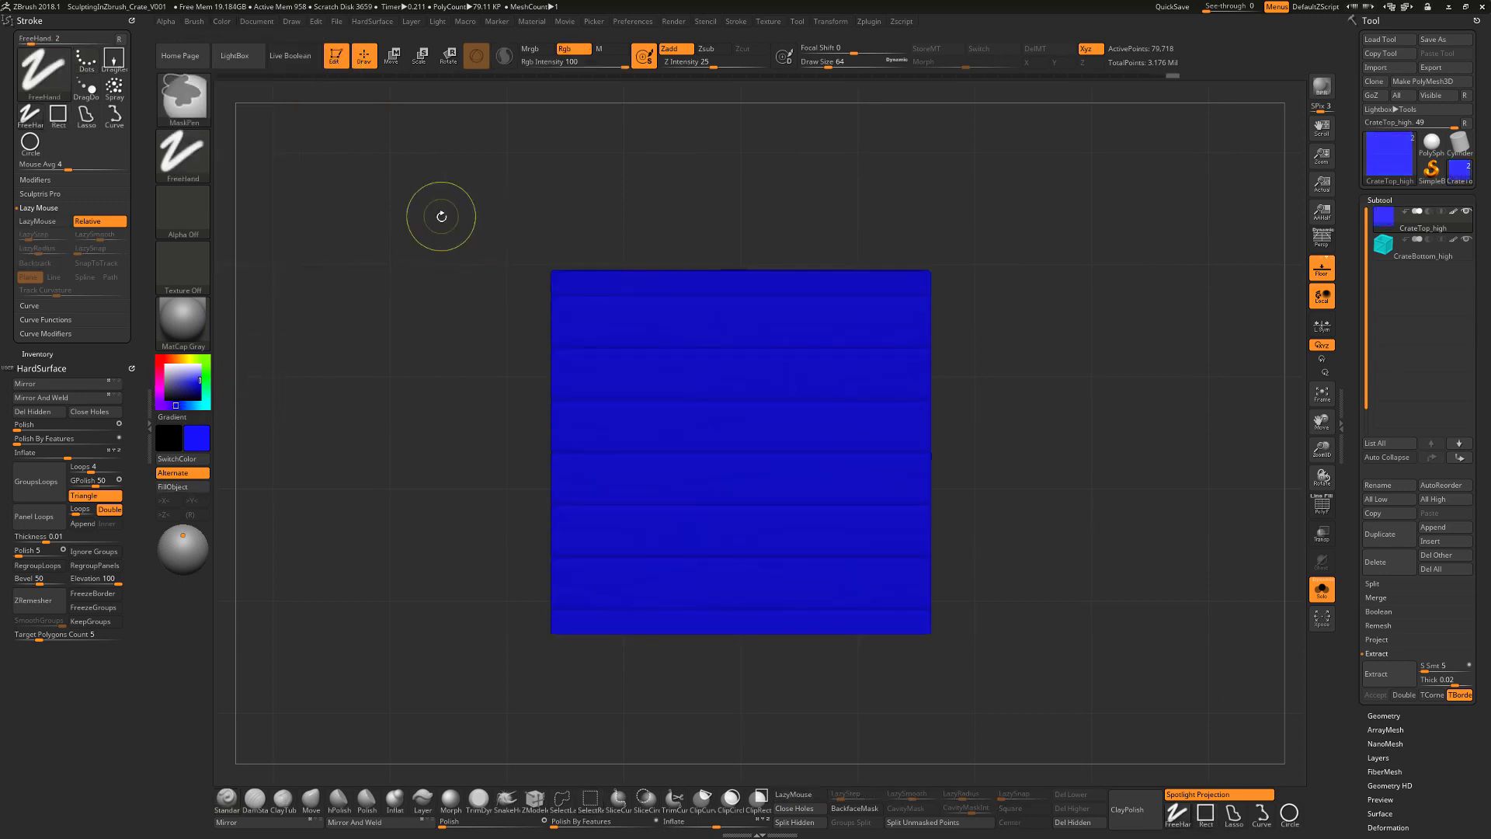
Step: Unhide the lid frame and step back in Undo History to the green and purple colouring
key("ctrl+shift")
left_click(447, 204, "ctrl+shift")
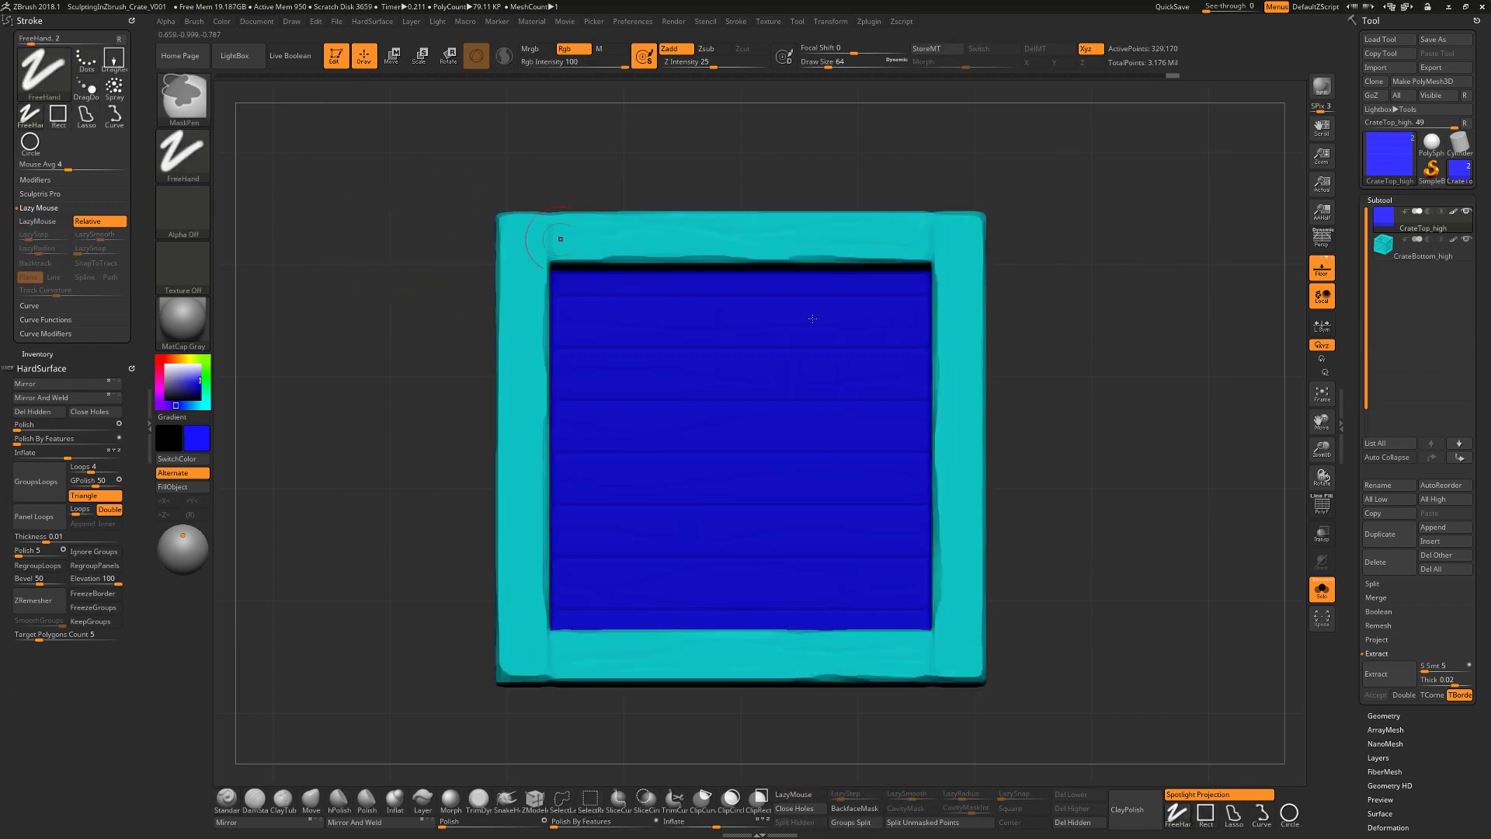
mouse_move(1128, 511)
left_mouse_down()
mouse_move(1178, 426)
mouse_move(1148, 484)
mouse_move(1084, 330)
left_mouse_up()
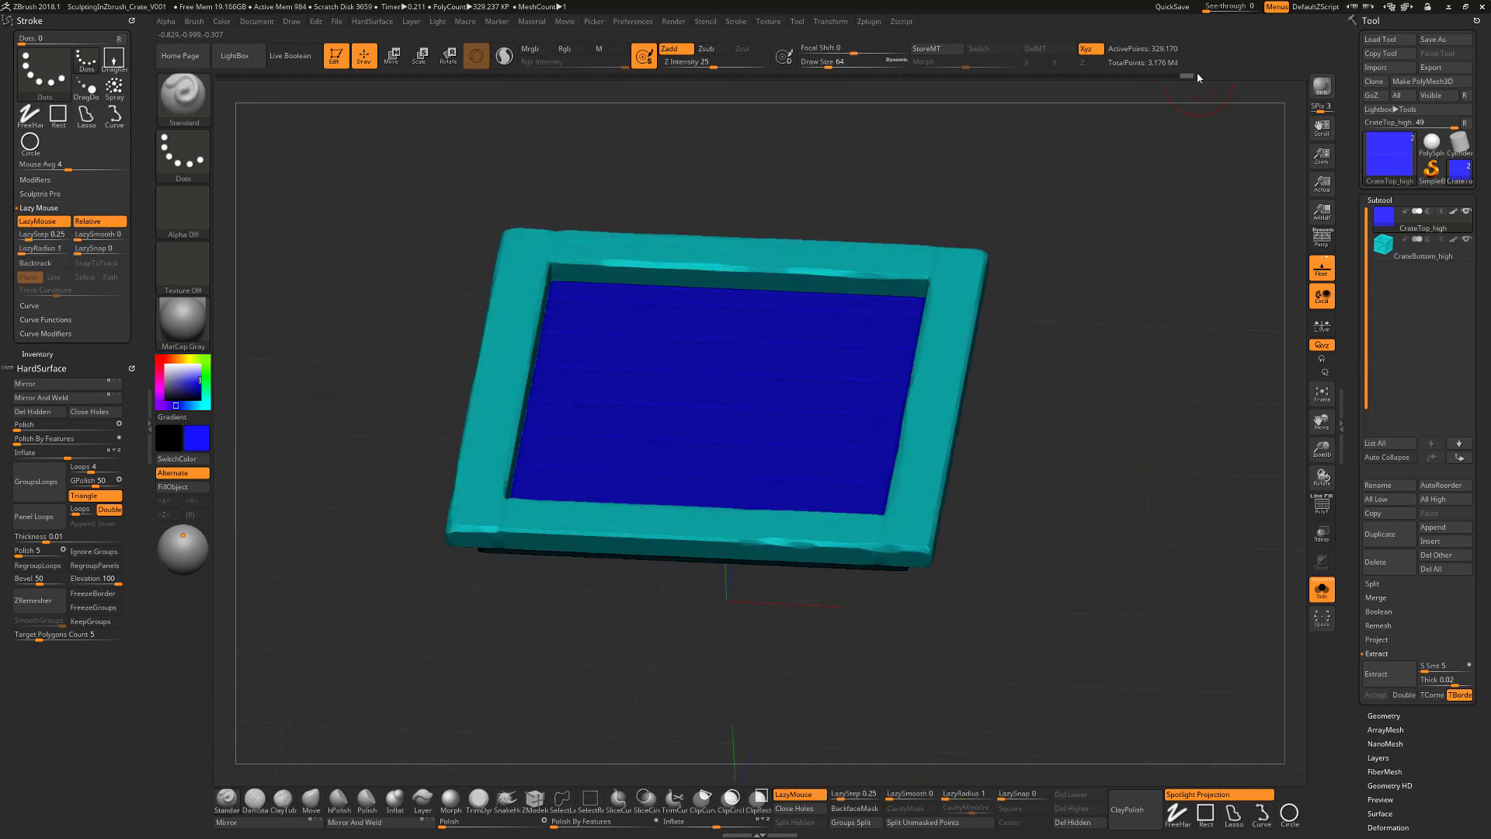
left_click_drag(1178, 75, 1089, 88)
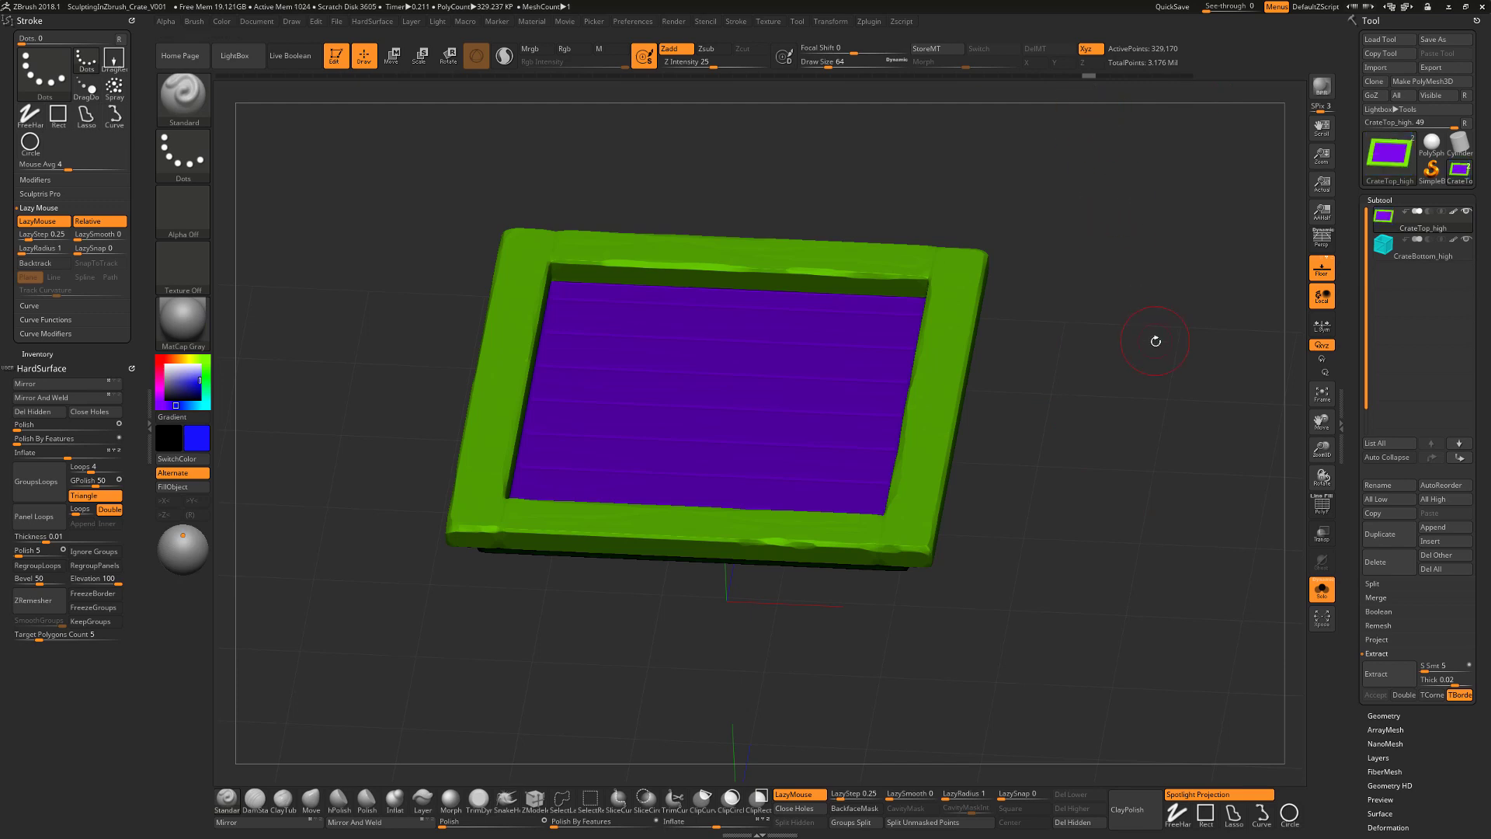
Step: Turn perspective back on, make the crate bottom the active subtool, and frame the crate
key("p")
left_click_drag(1132, 490, 1266, 334)
key("Down")
key("f")
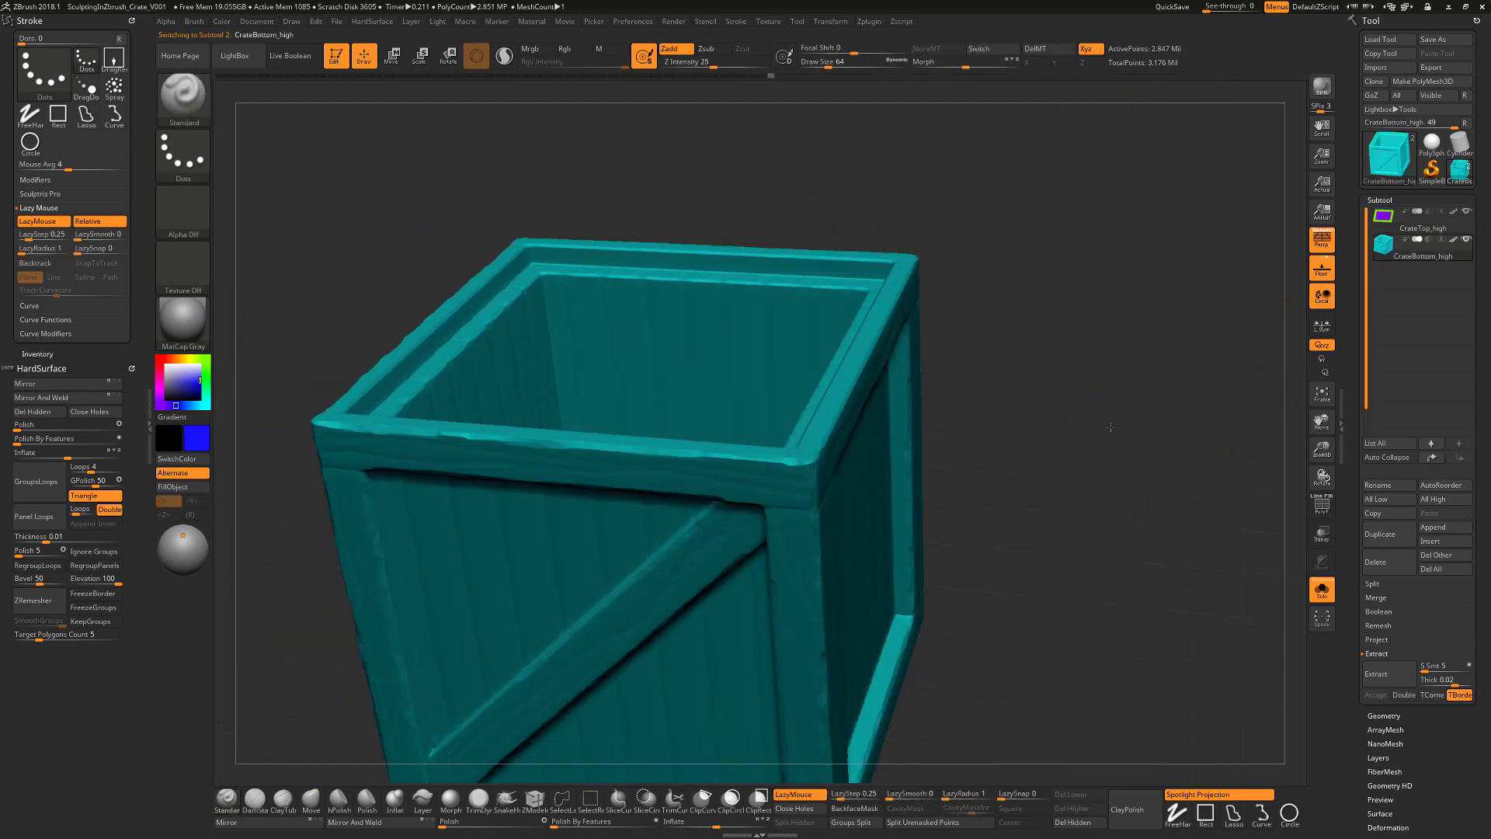
mouse_move(1082, 399)
left_mouse_down()
mouse_move(1119, 389)
mouse_move(1162, 406)
mouse_move(1108, 445)
mouse_move(1080, 412)
left_mouse_up()
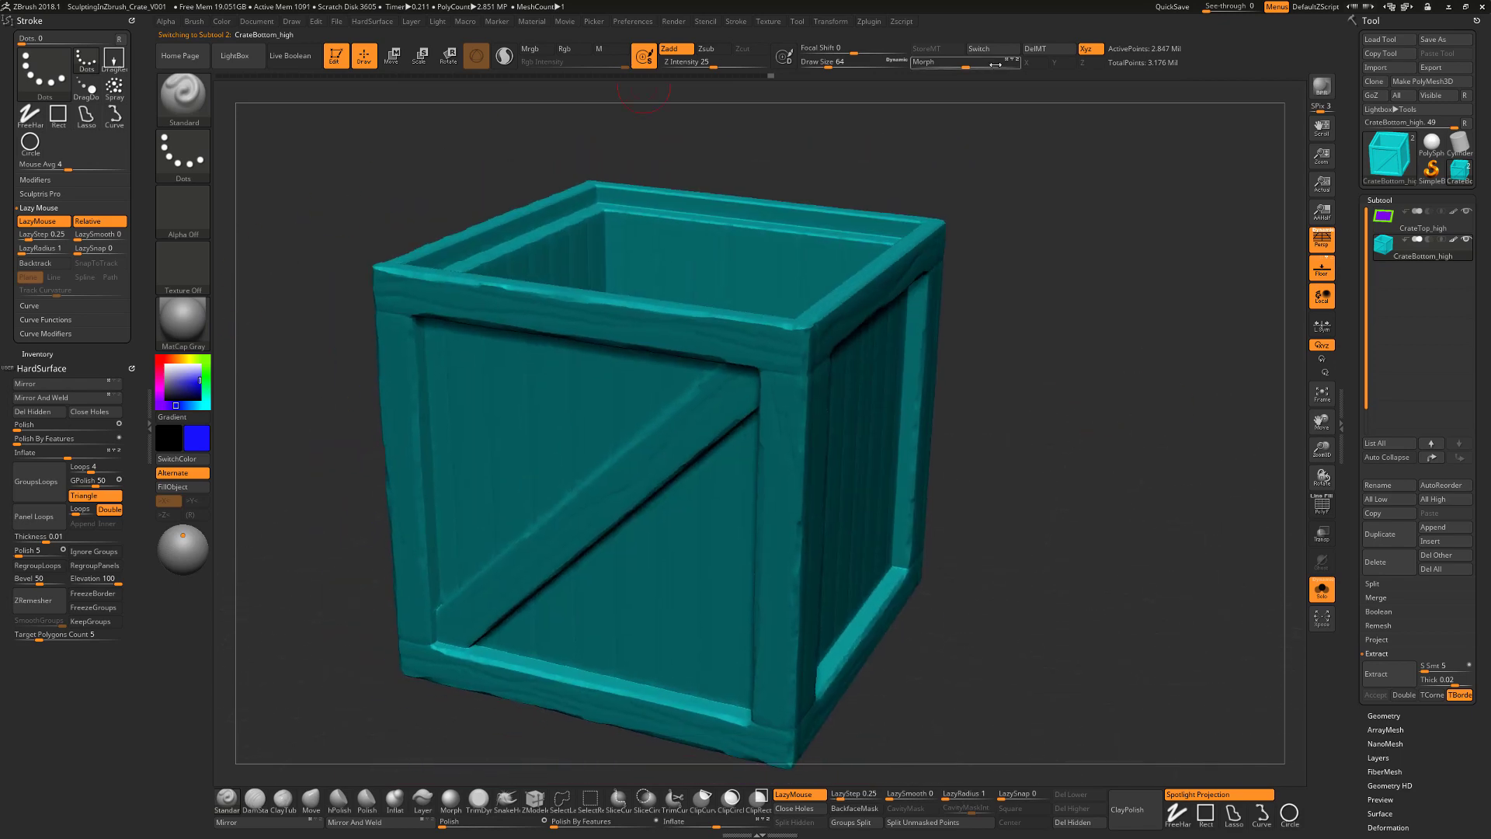
Step: Dock the Zplugin palette in the left tray and enable Keep Polypaint in Decimation Master
left_click(870, 23)
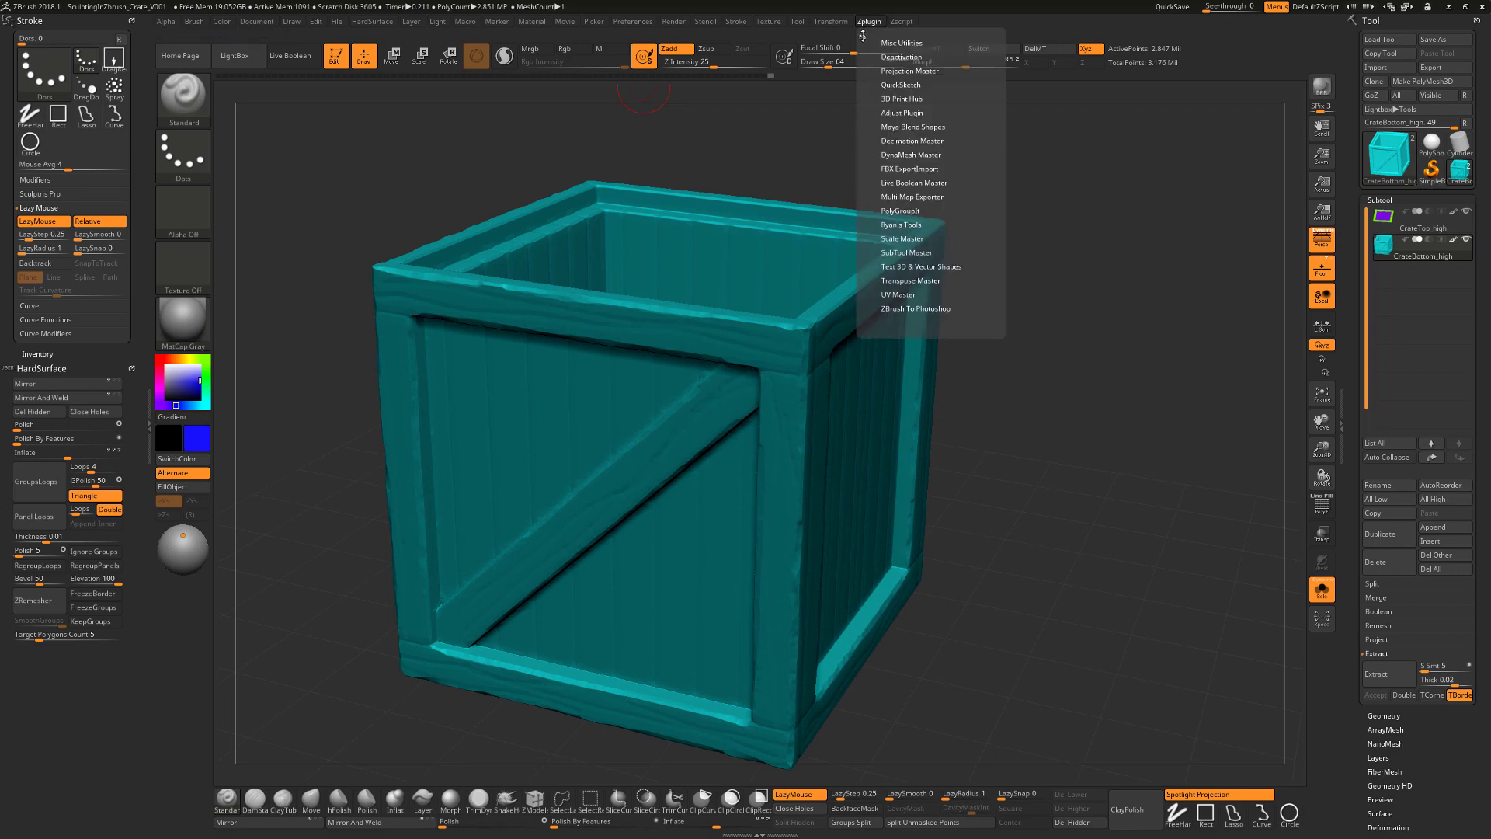
left_click_drag(862, 36, 160, 113)
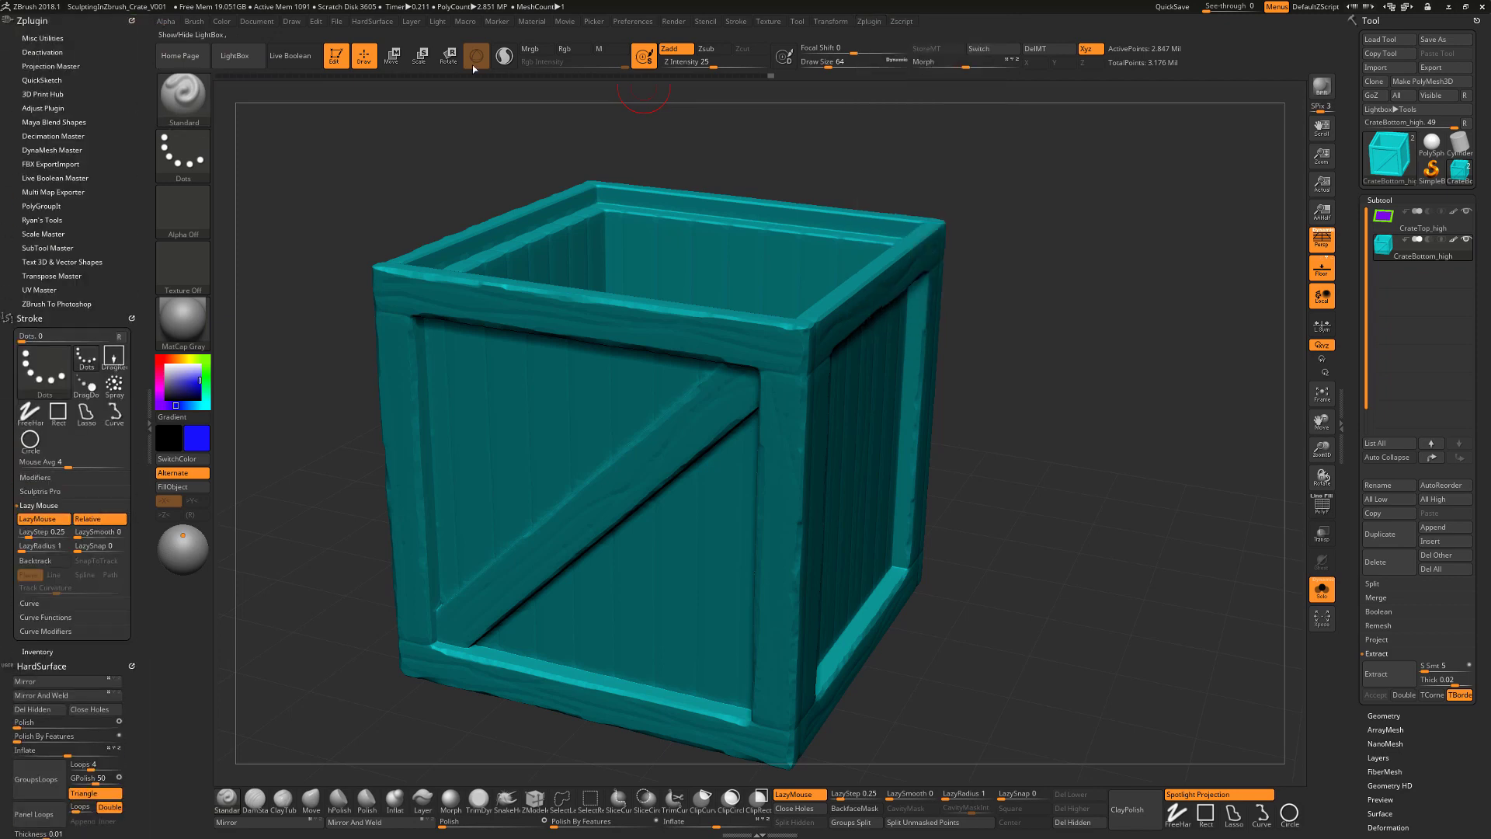
left_click(878, 25)
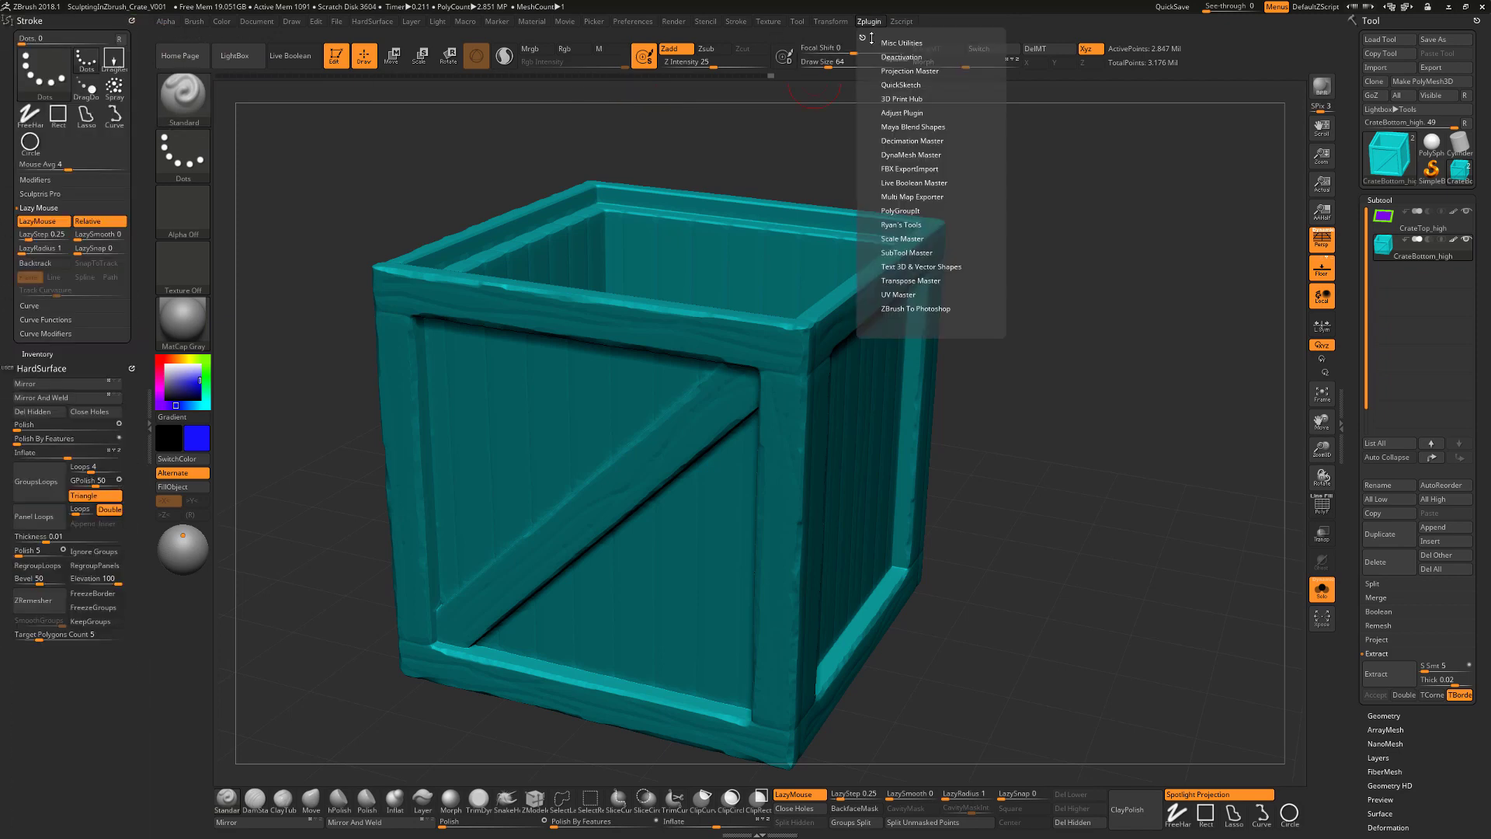
left_click(863, 36)
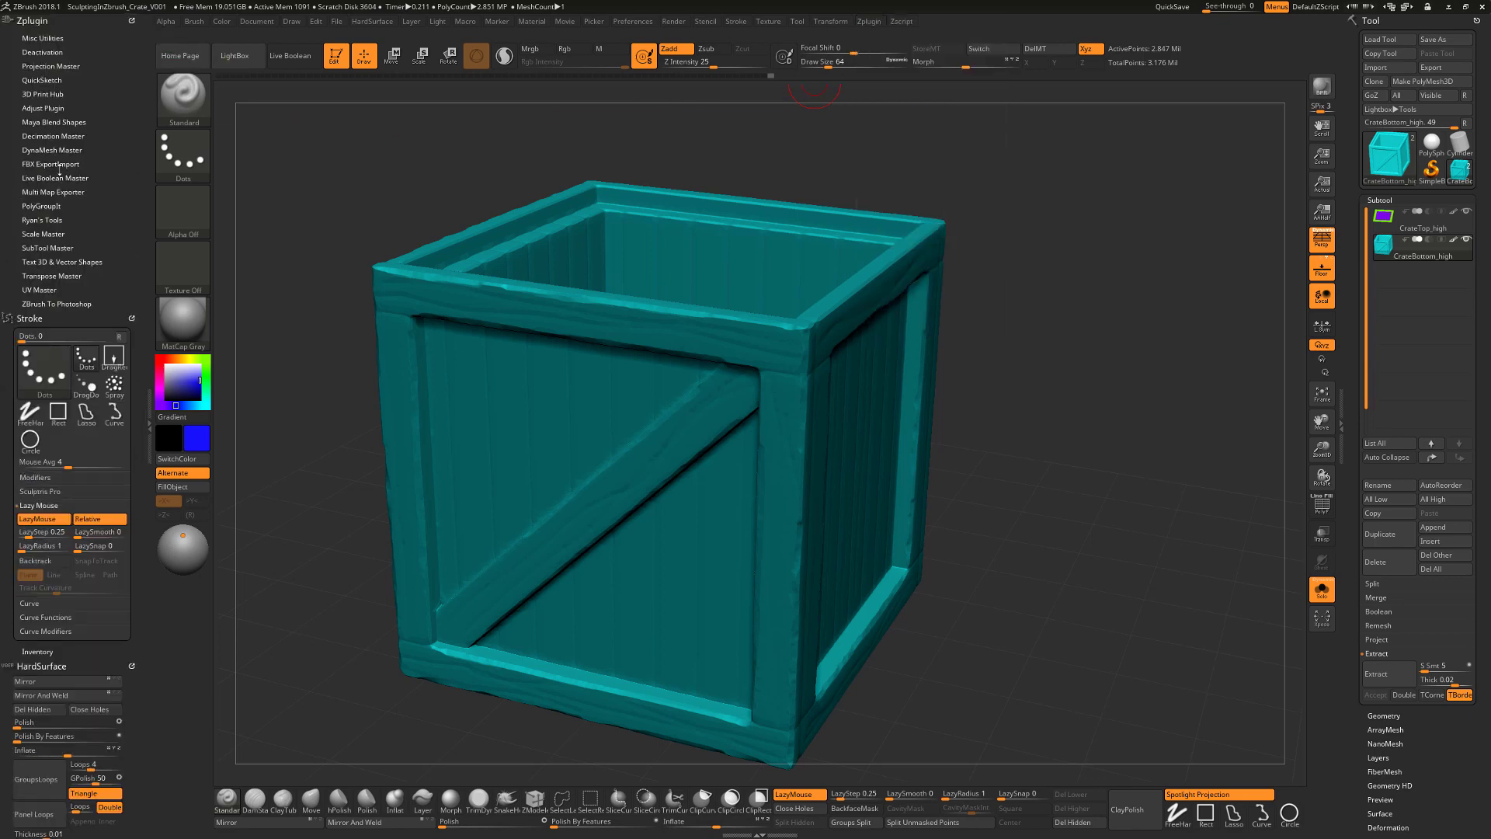
left_click(68, 137)
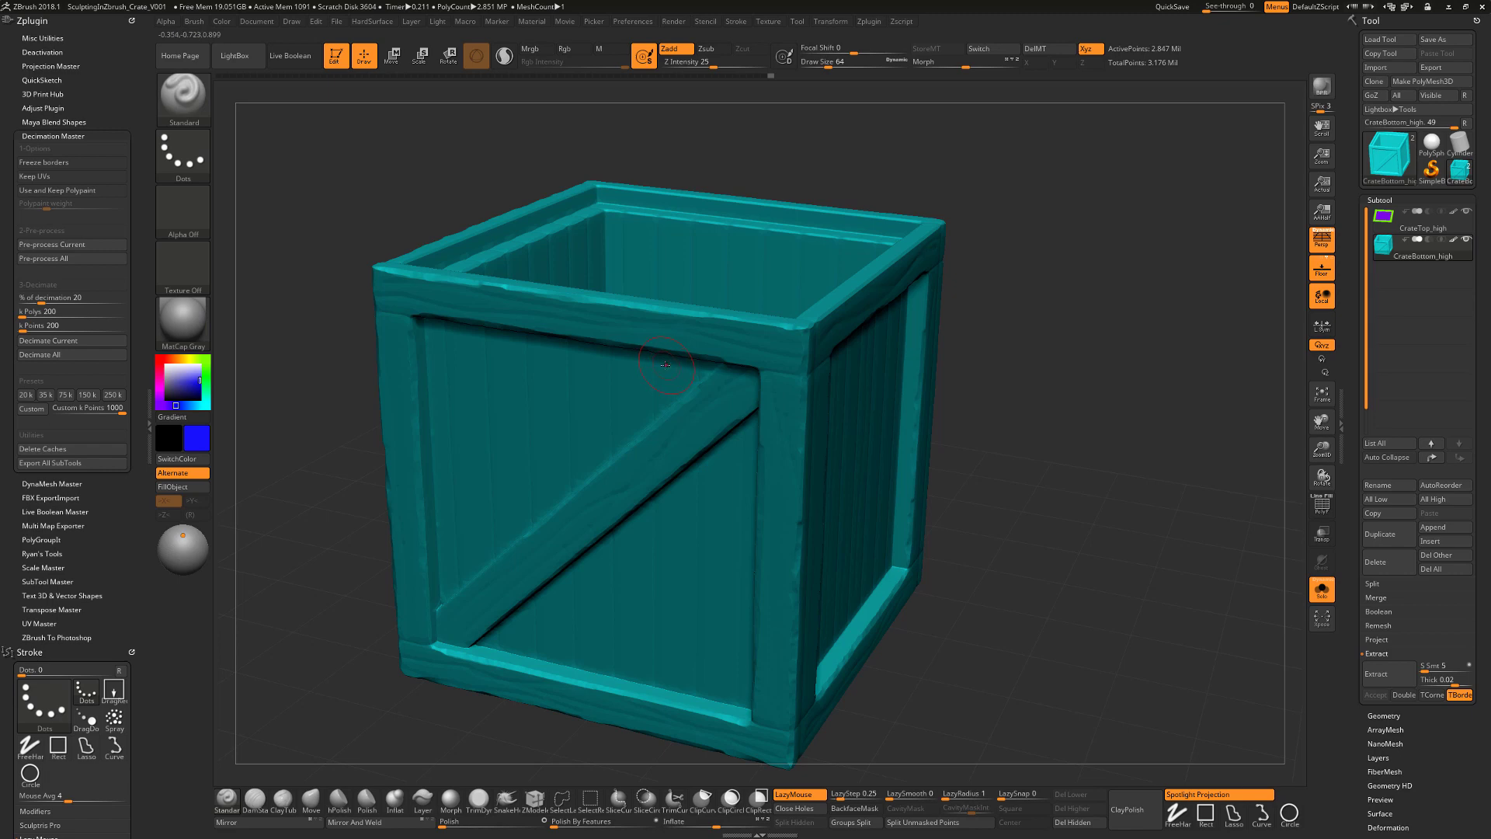
left_click(83, 191)
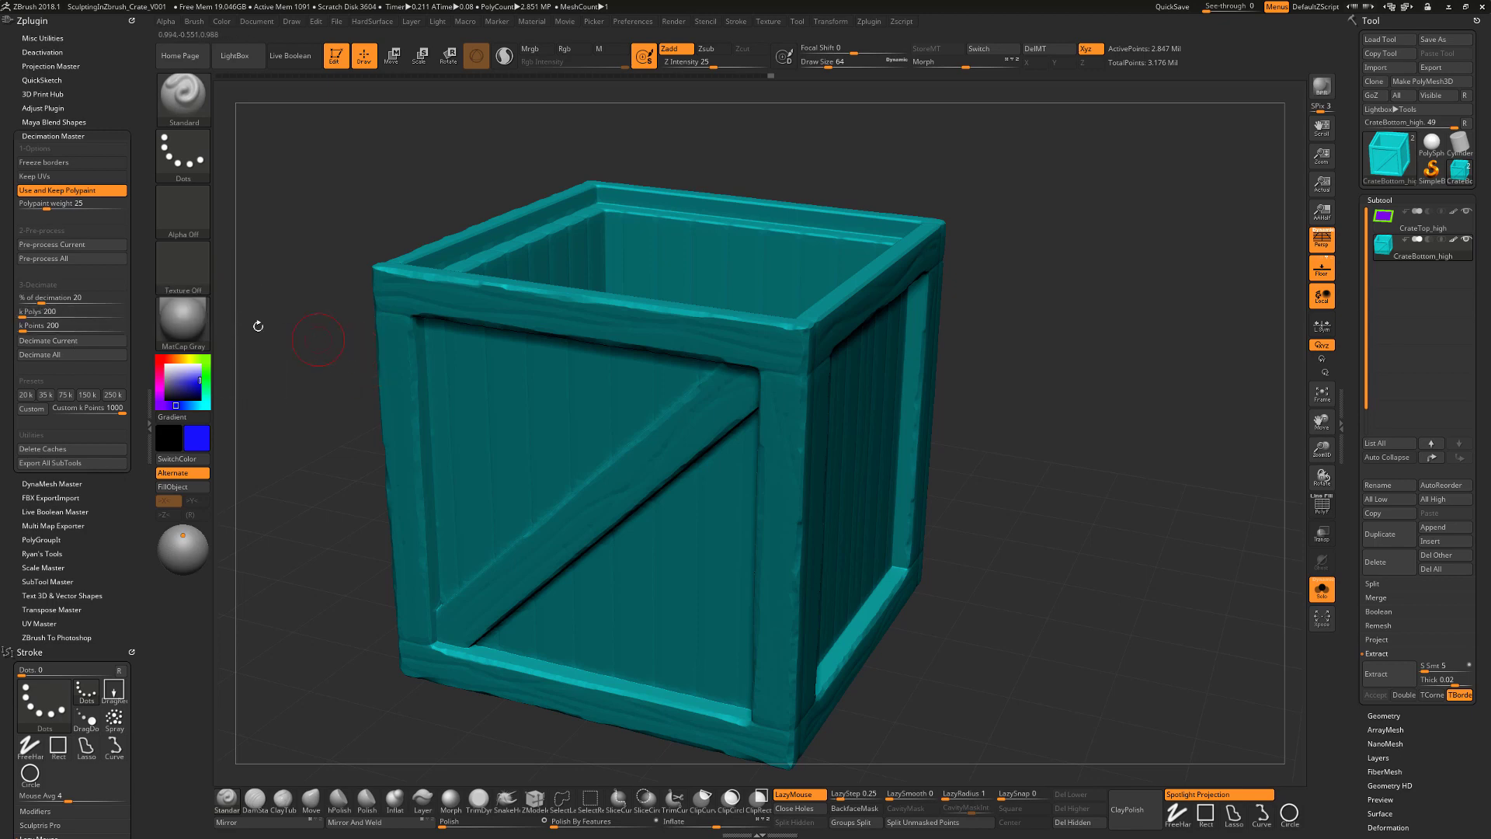
left_click(60, 136)
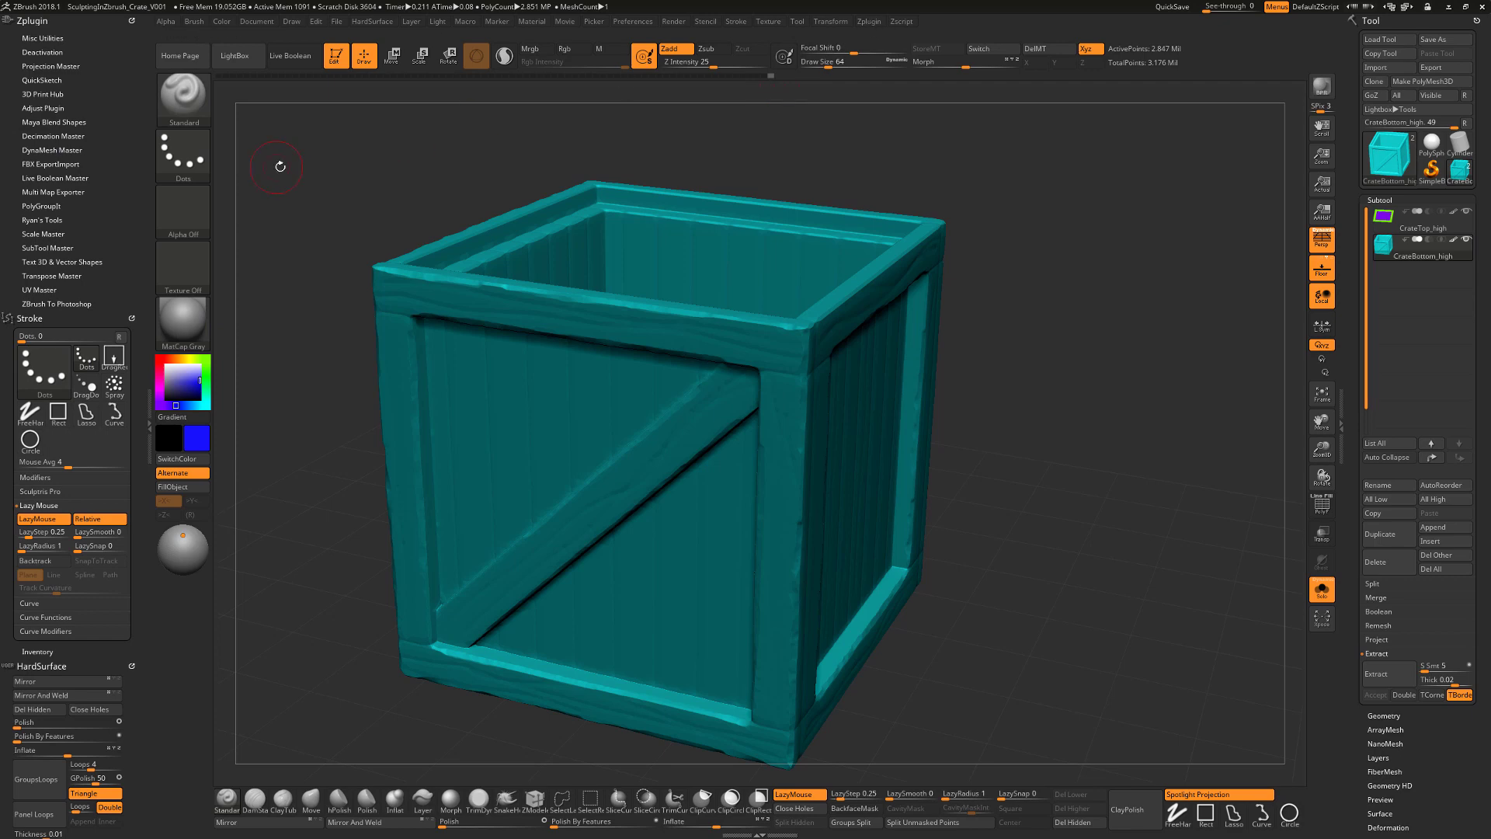
Step: Redock the Zplugin palette, expand FBX ExportImport, and bring up the Windows Start menu
left_click(873, 25)
mouse_move(862, 39)
left_mouse_down()
mouse_move(522, 140)
mouse_move(31, 42)
left_mouse_up()
left_click(57, 165)
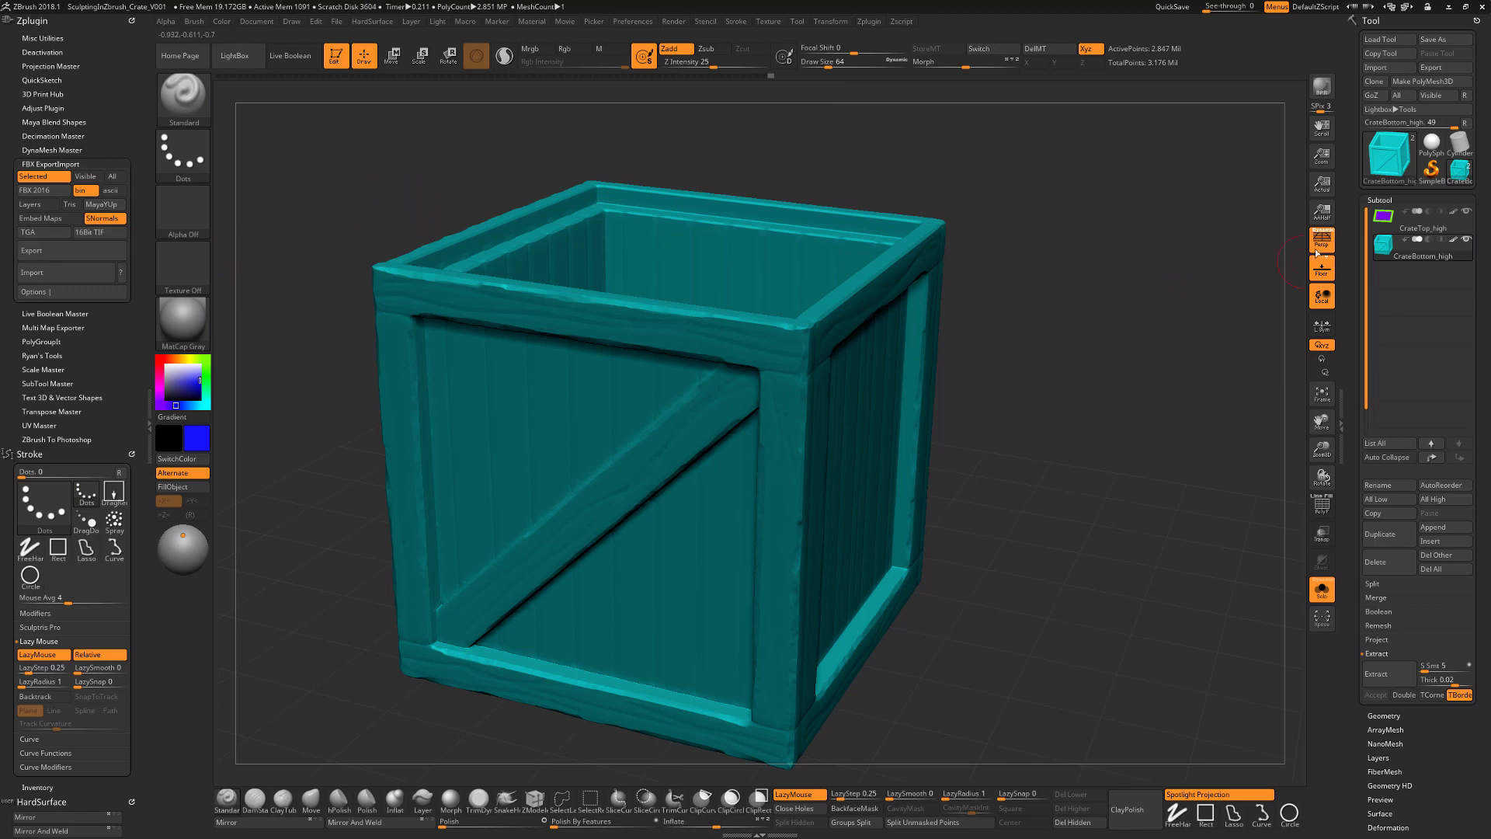
mouse_move(1392, 242)
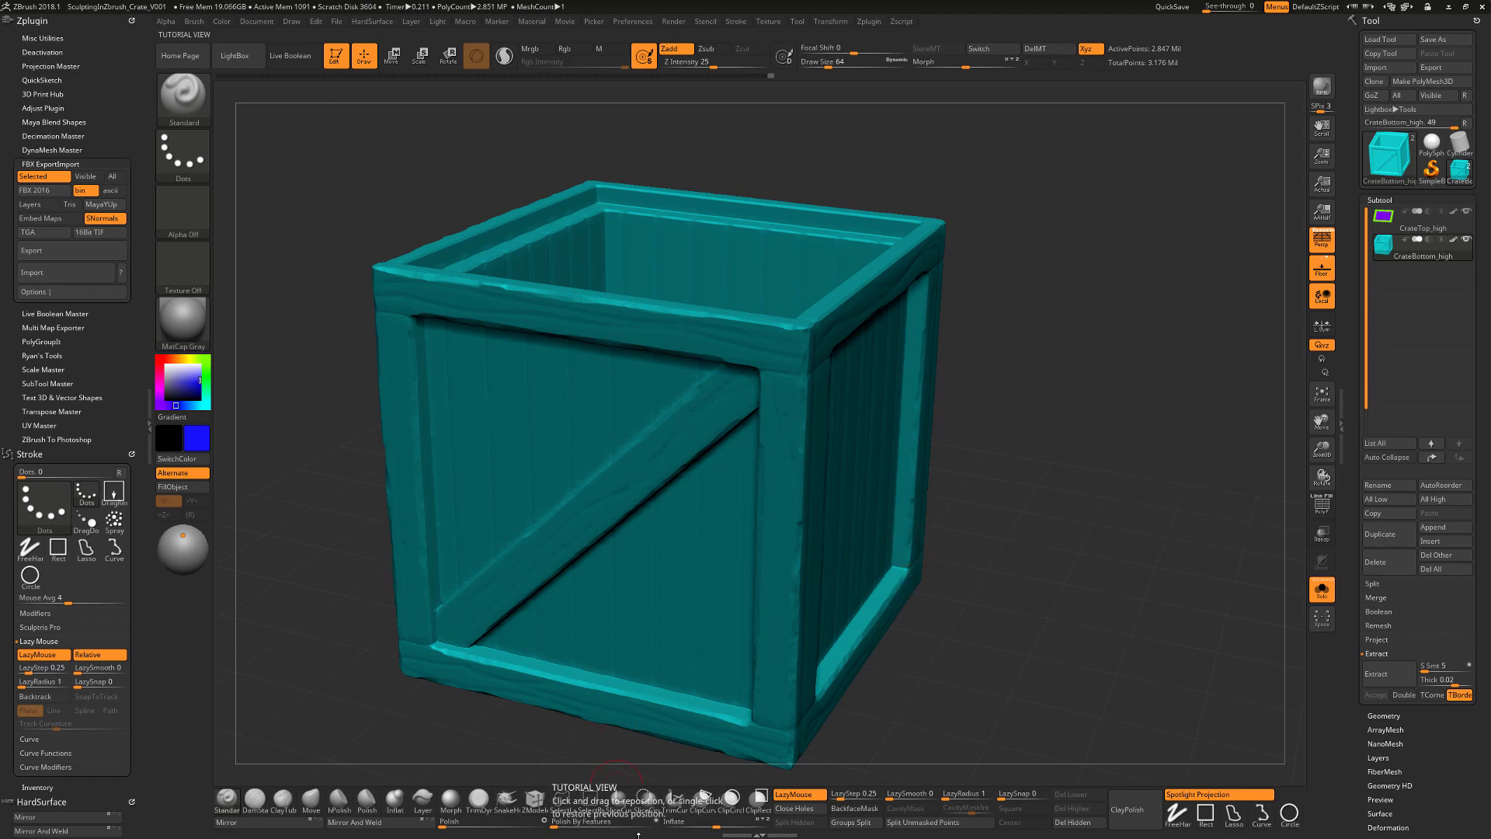
key("super")
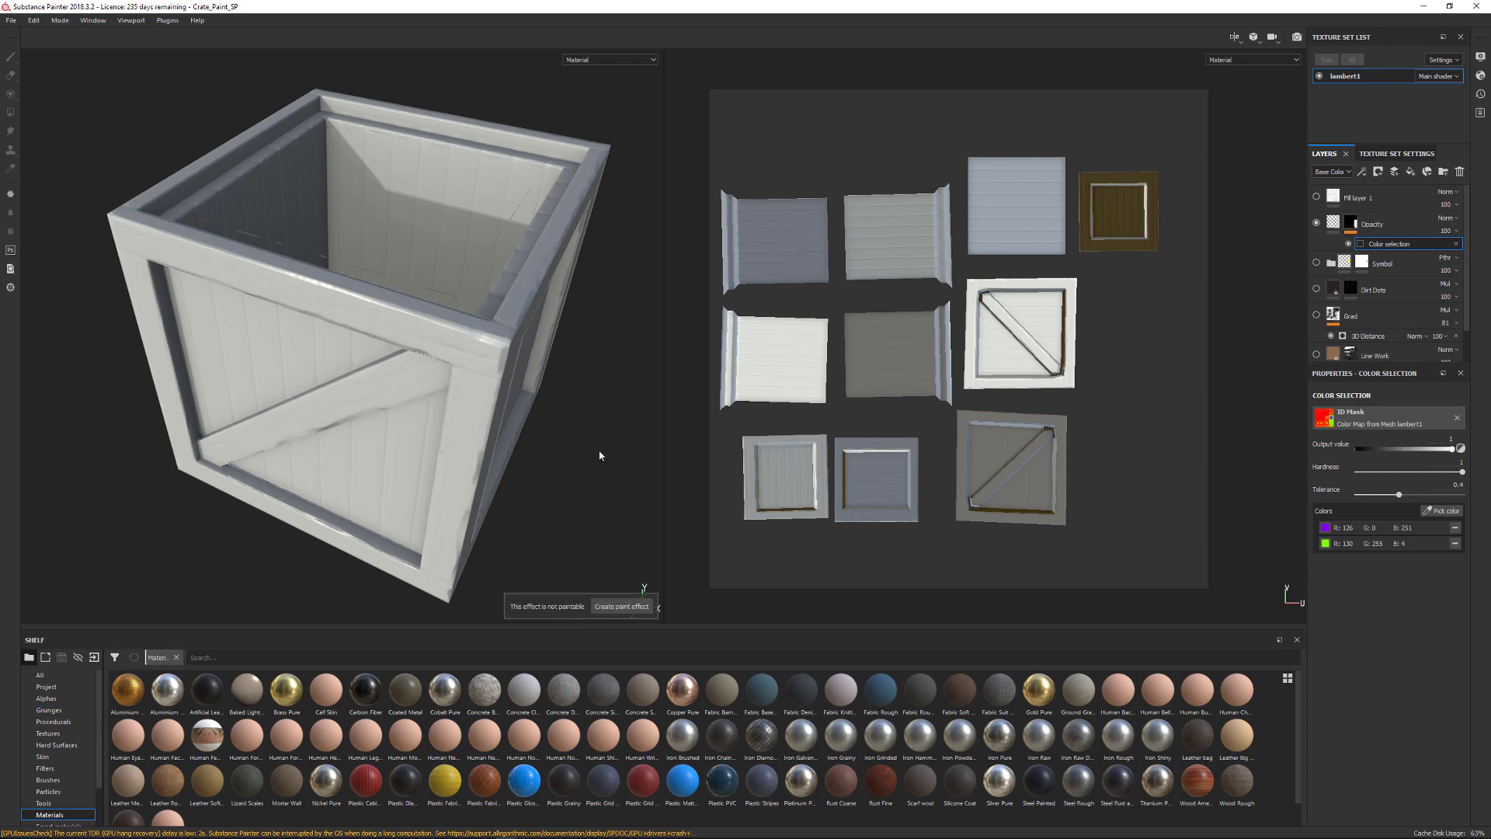
Step: In Texture Set Settings' baking dialog, keep the ID baker on Vertex Color and close without baking
left_click(1393, 153)
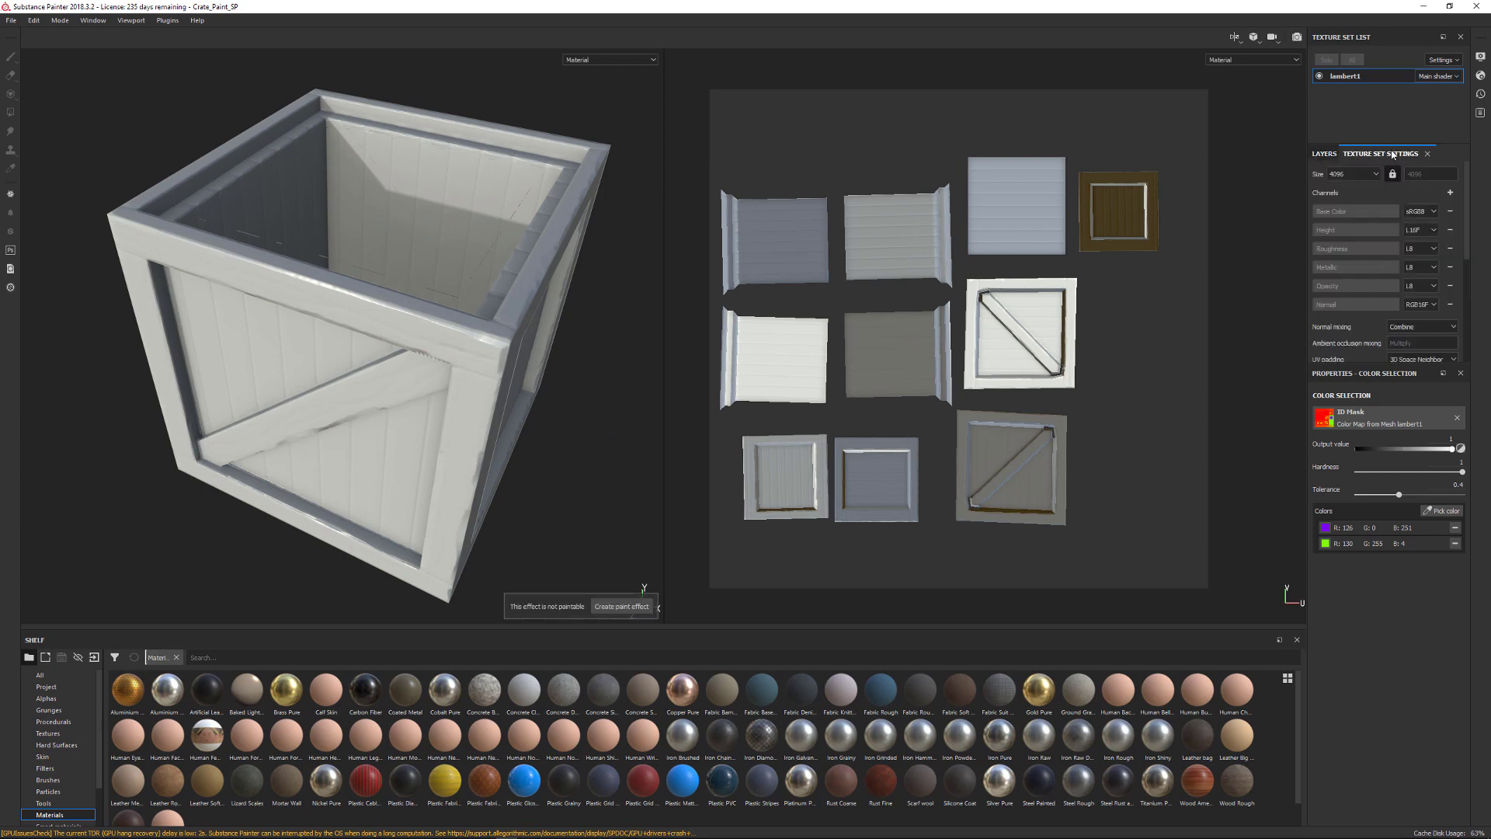
left_click_drag(1467, 232, 1470, 286)
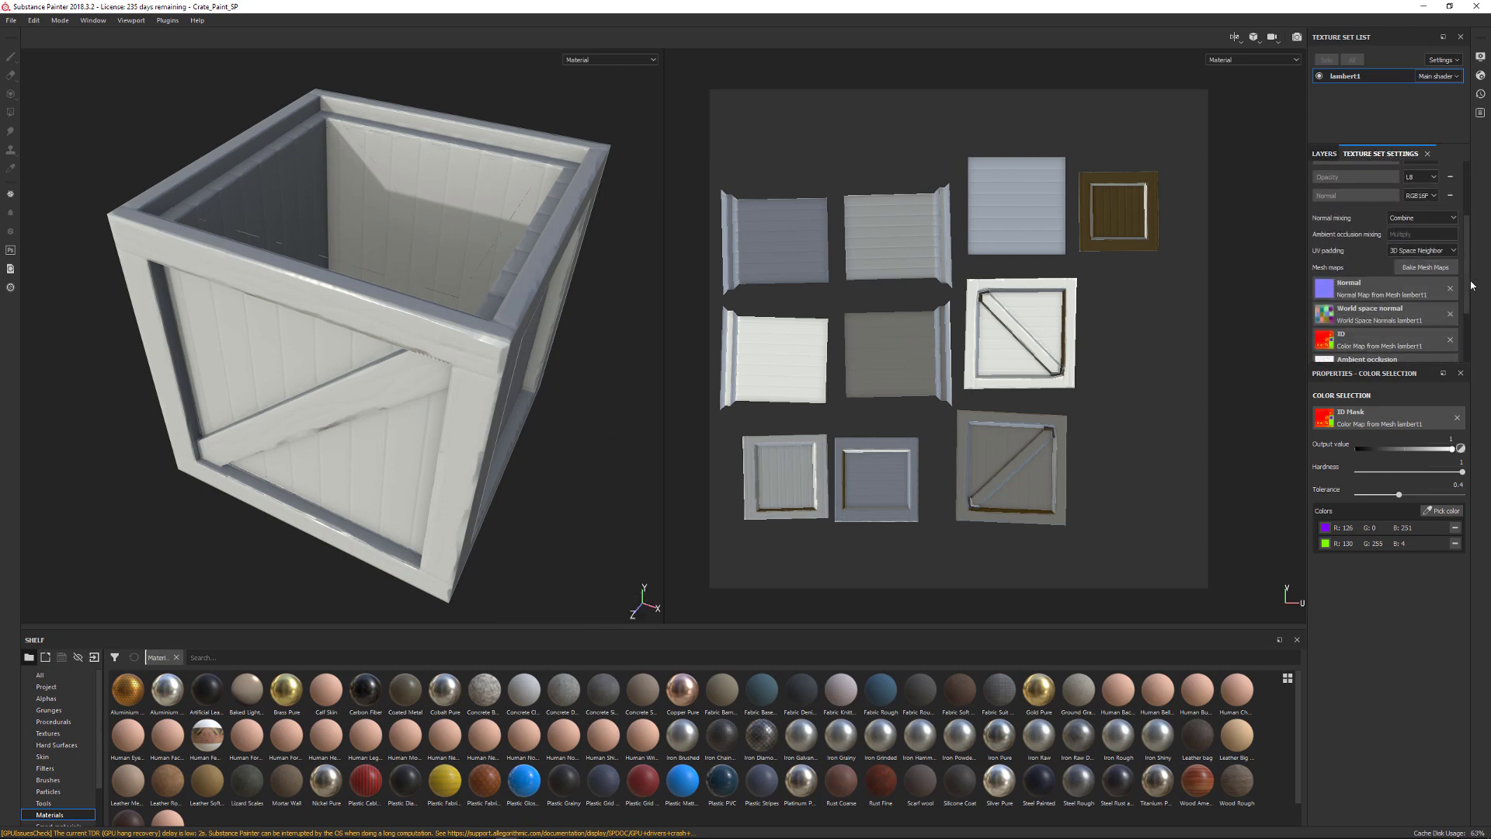
left_click(1422, 267)
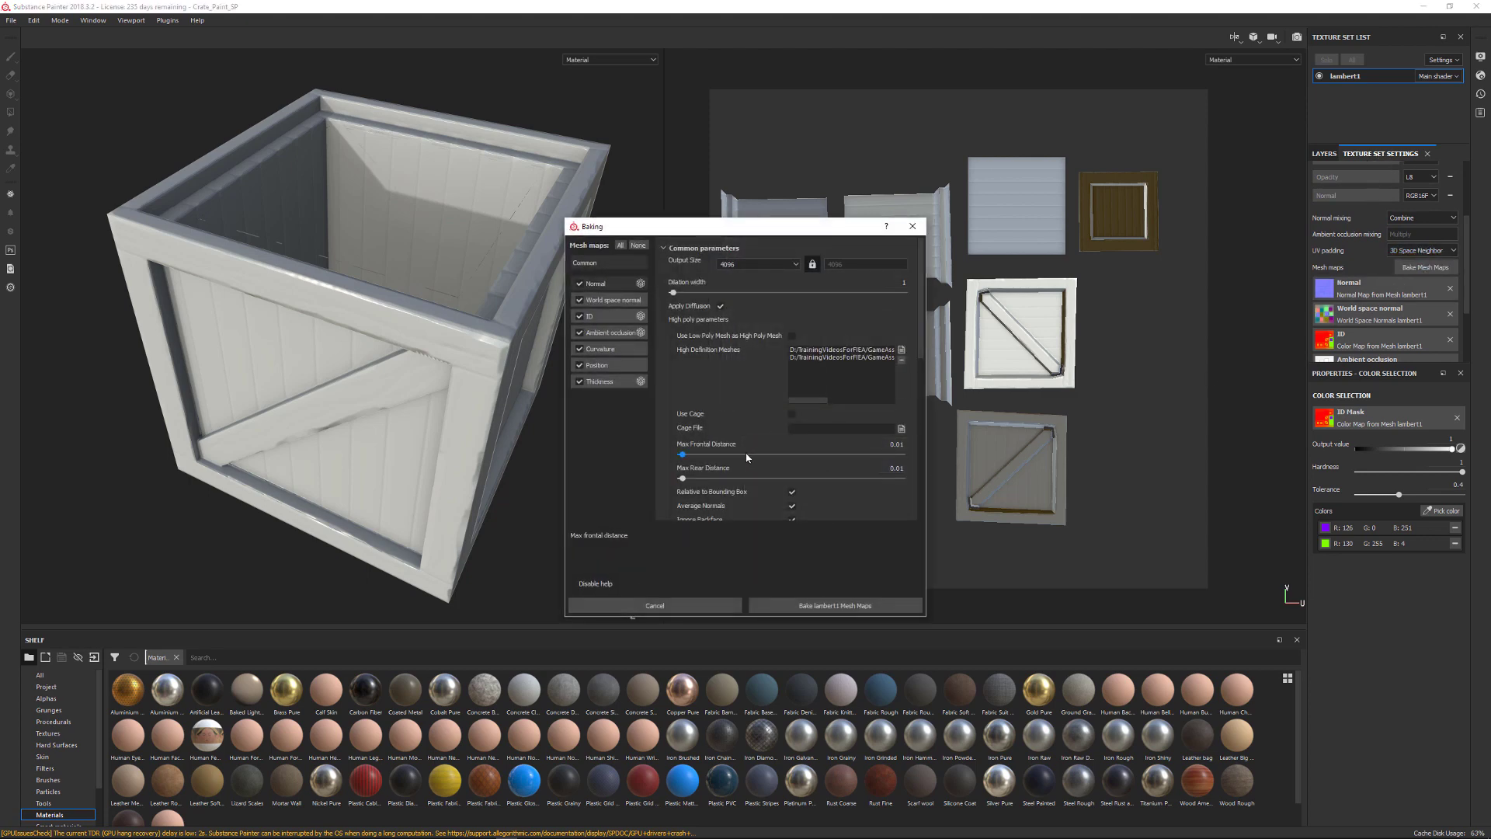
left_click(599, 316)
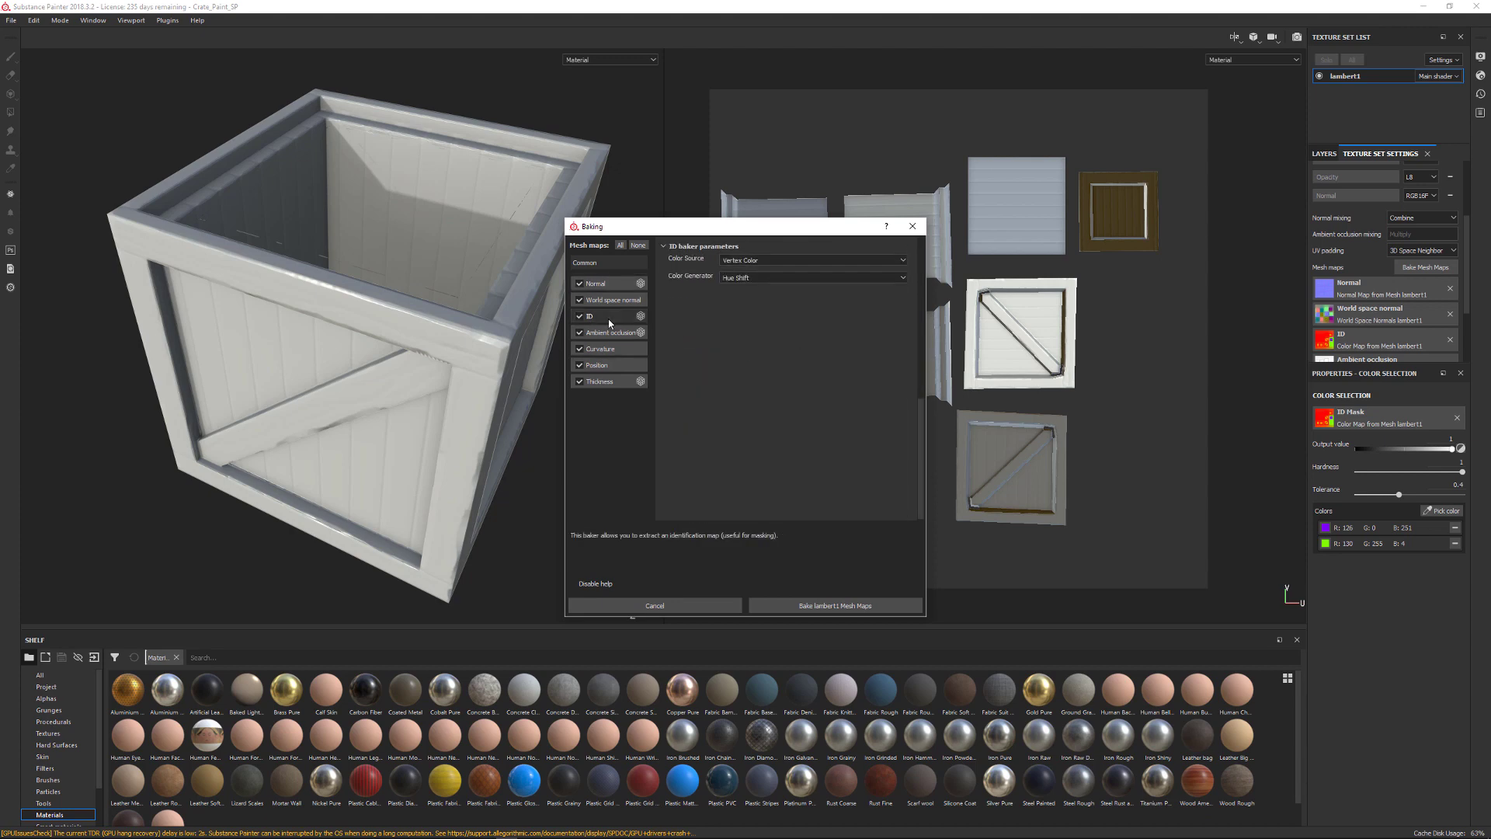
left_click(762, 261)
left_click(767, 270)
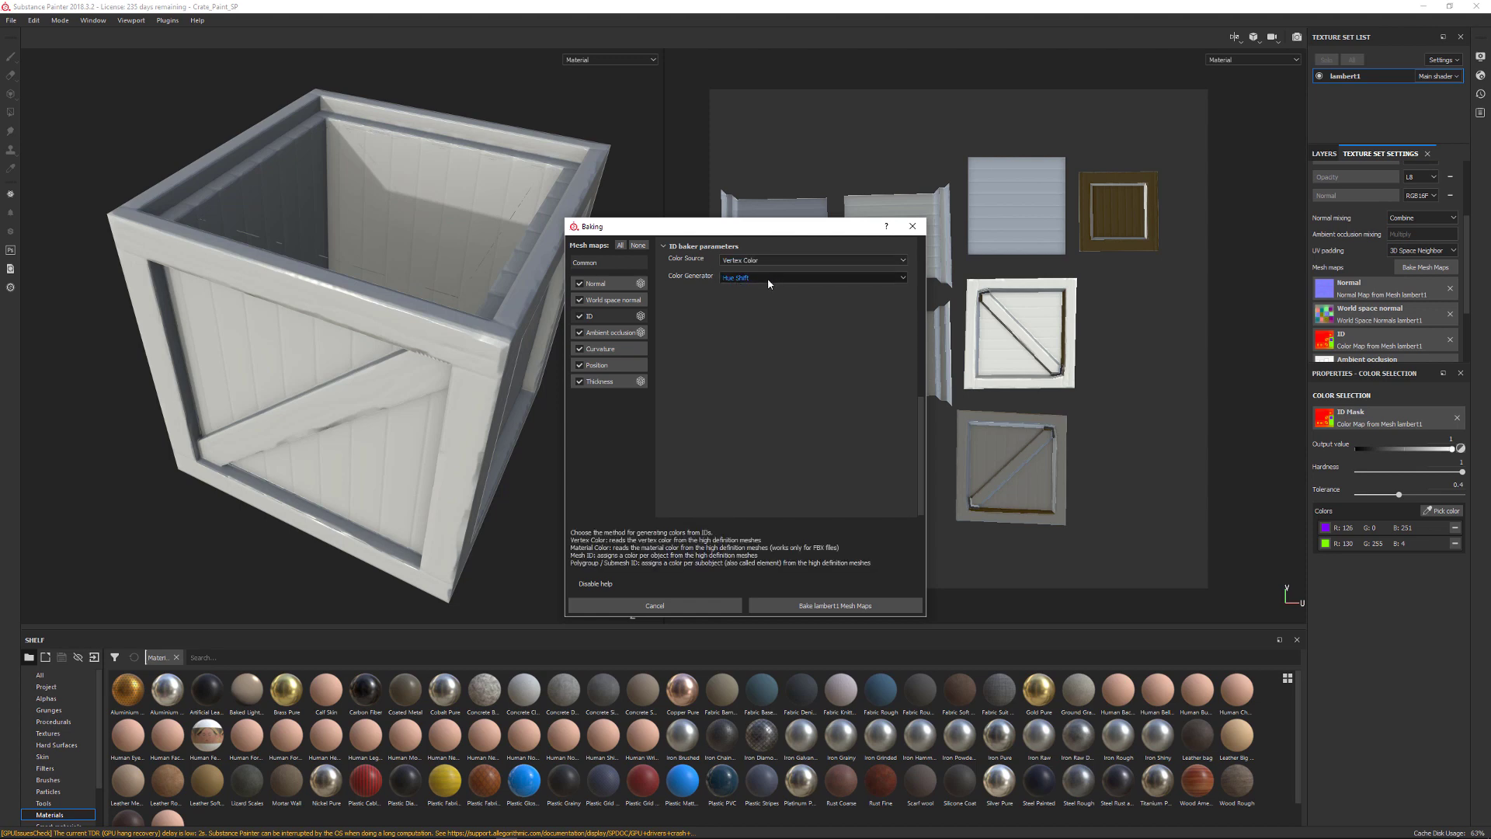
left_click(911, 228)
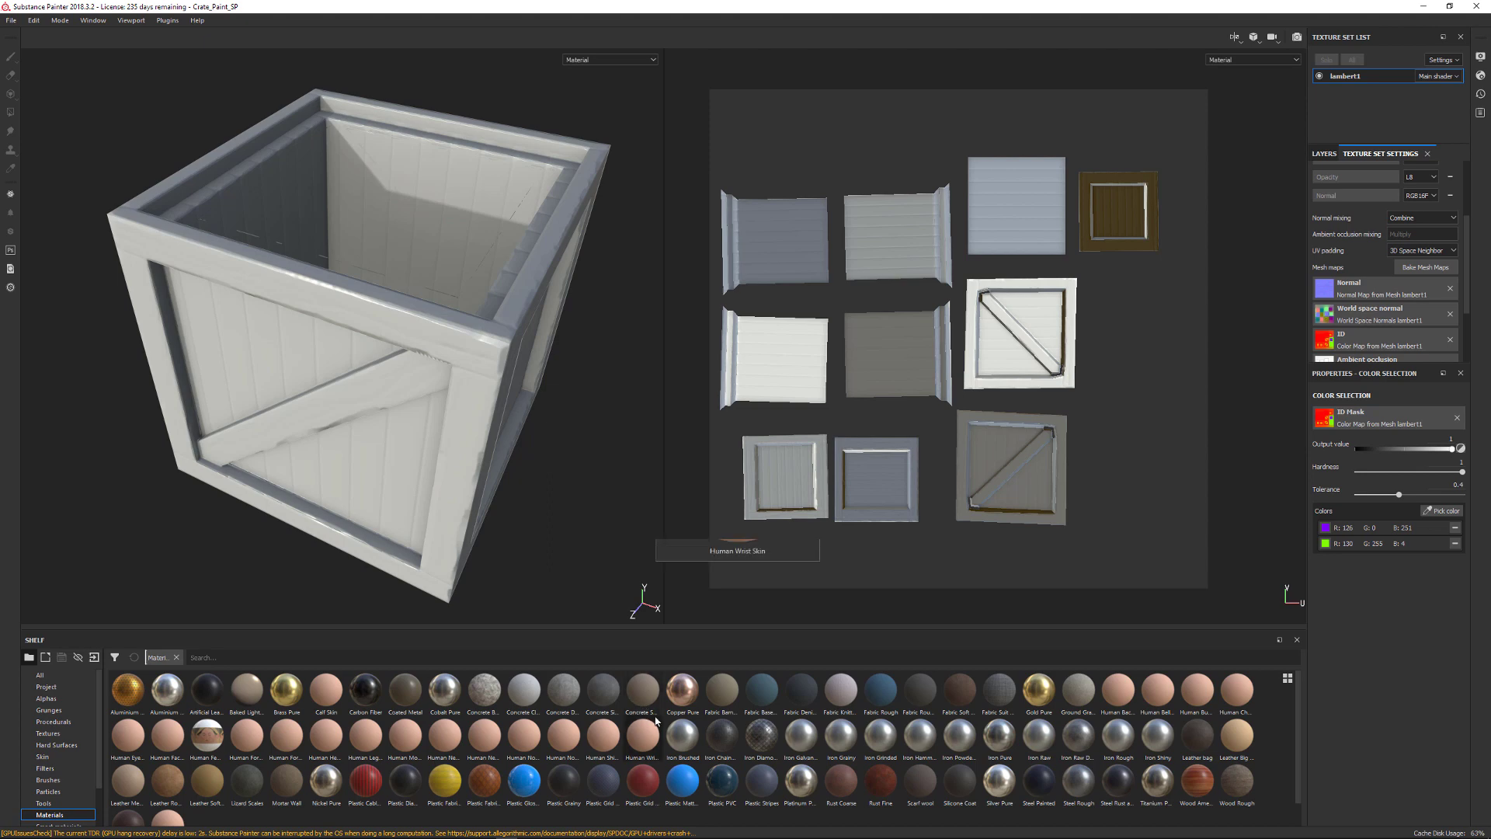
Step: In Maya, move CrateTop_low up along Y above the crate
mouse_move(498, 835)
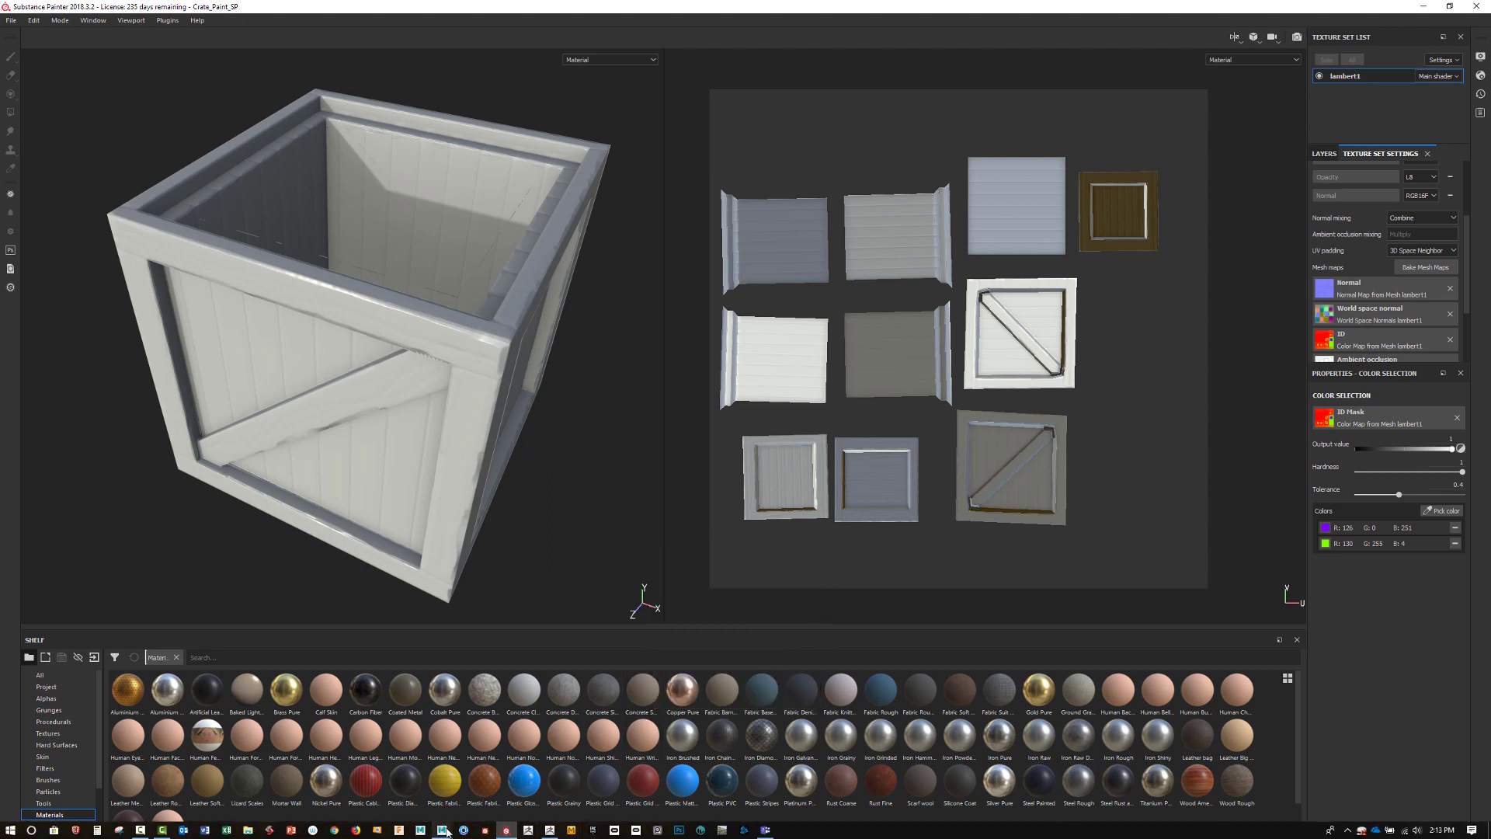
mouse_move(444, 830)
left_click(525, 789)
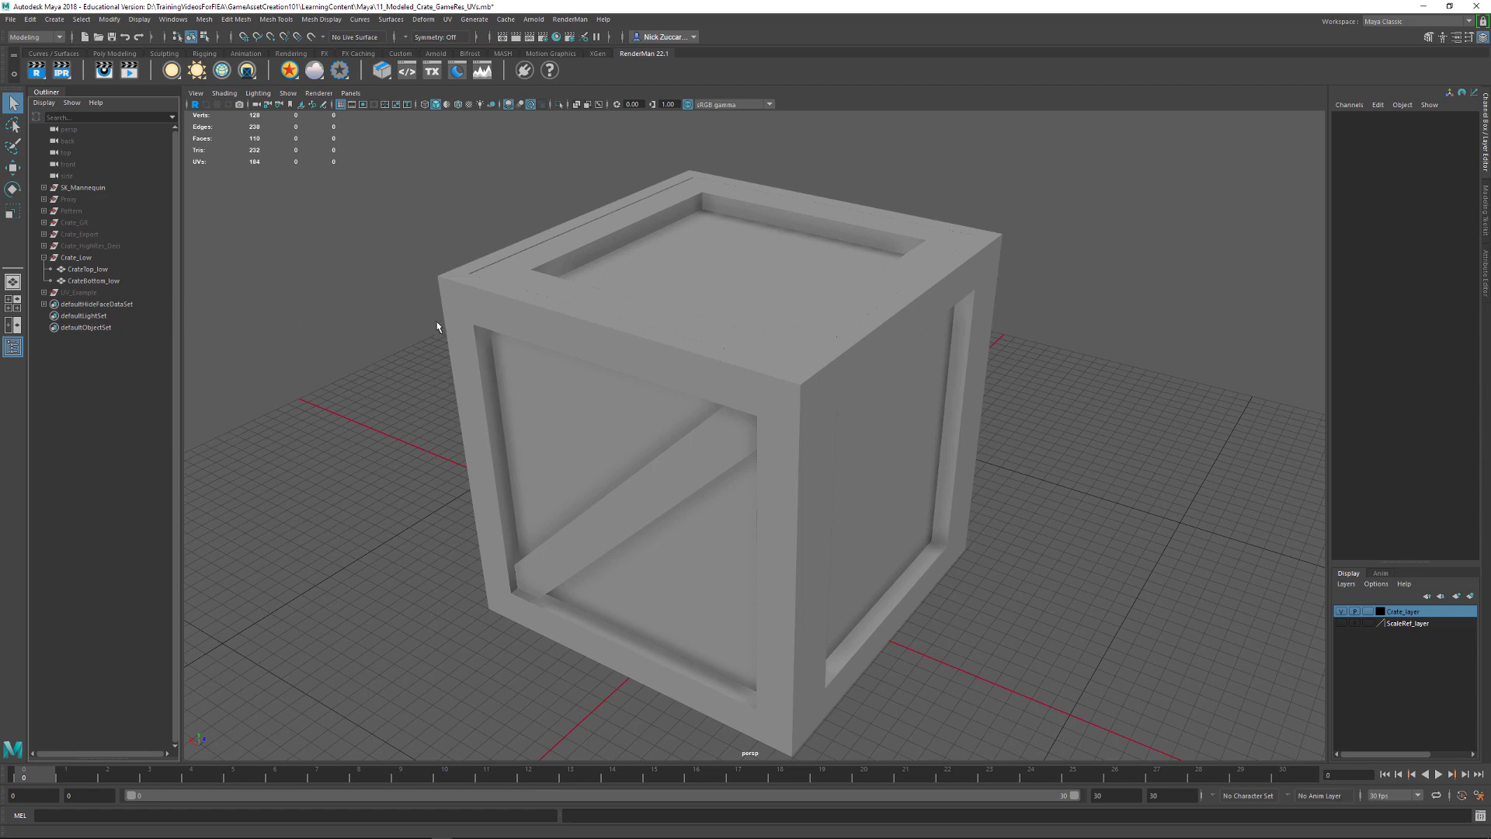
scroll(971, 429, "down", 5)
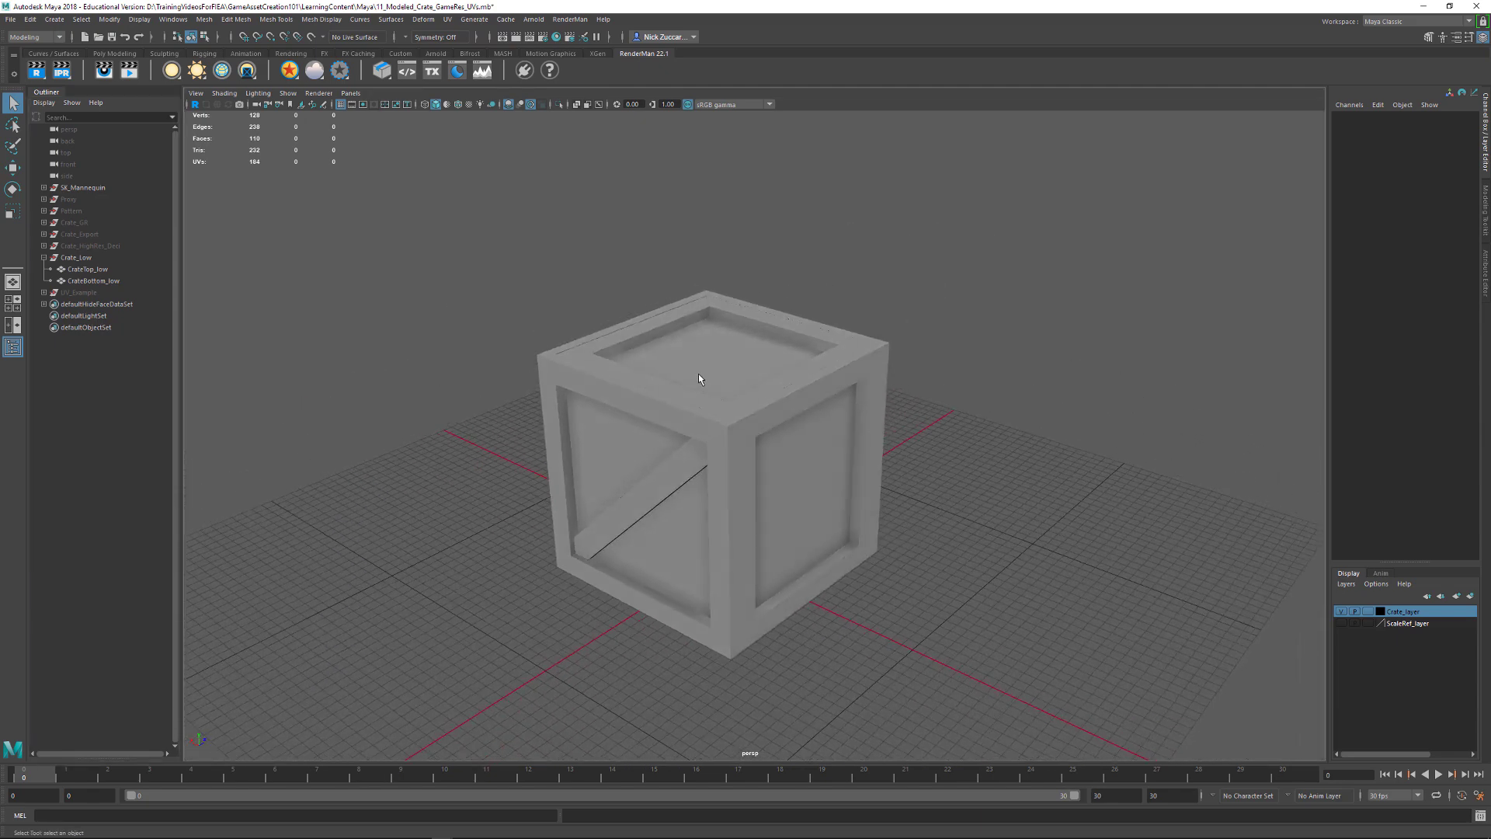
left_click(699, 379)
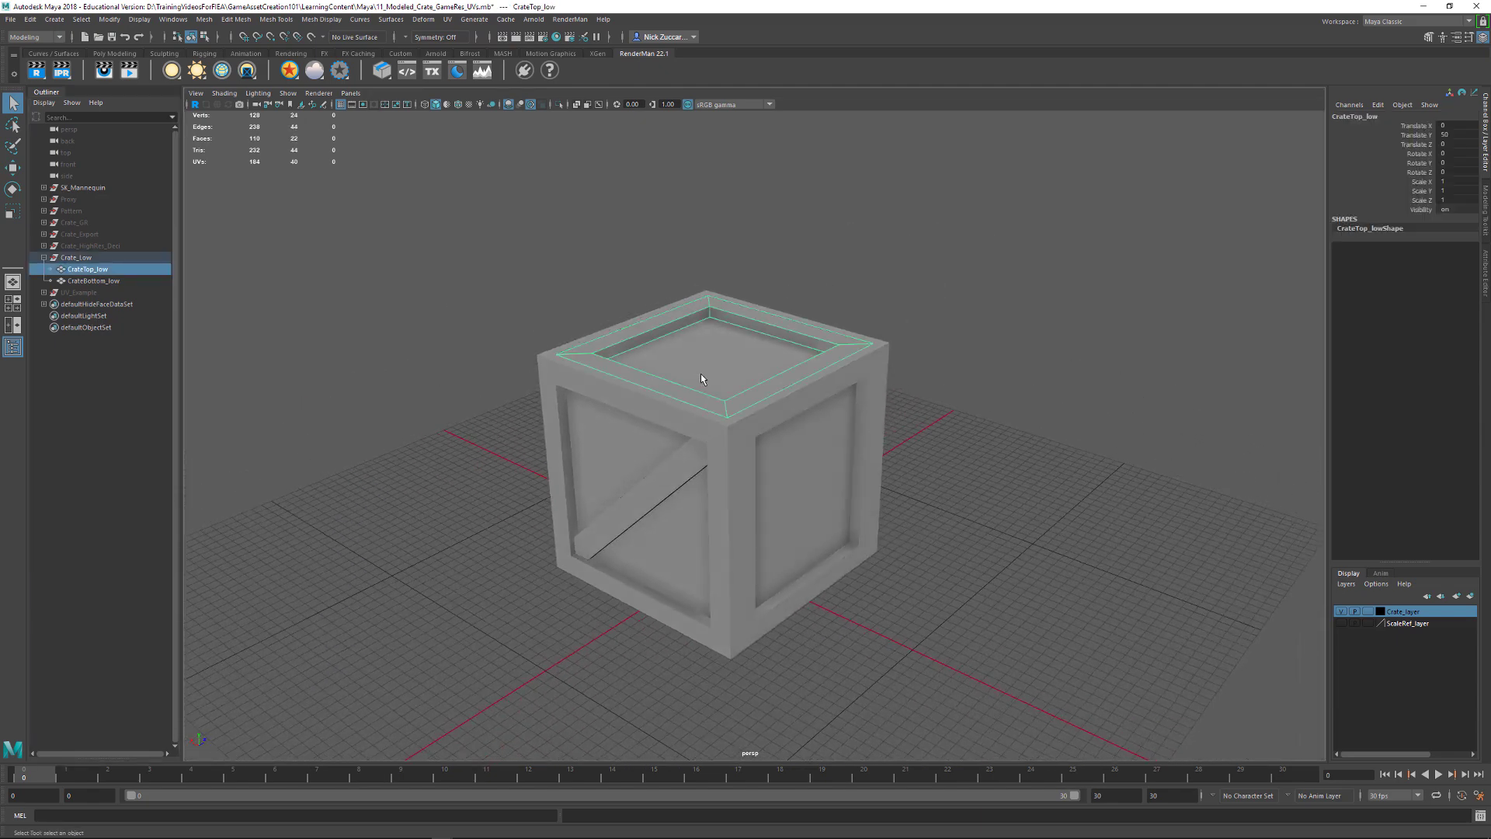
key("w")
left_click_drag(716, 290, 693, 181)
Step: Orbit around the open crate to look down into the box
left_click(926, 297)
left_click_drag(925, 306, 776, 278, "alt")
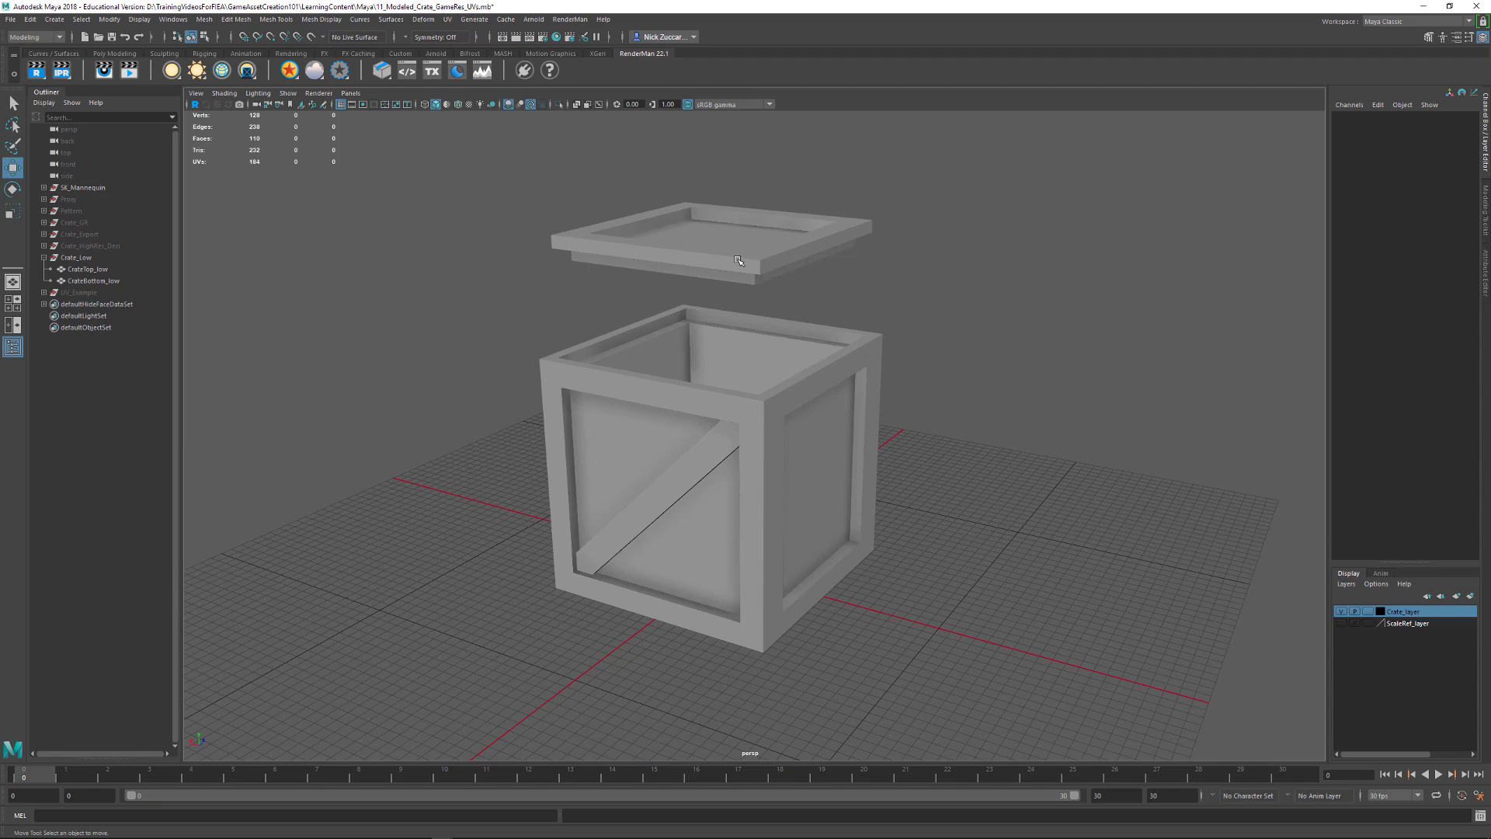
left_click_drag(765, 339, 673, 283, "alt")
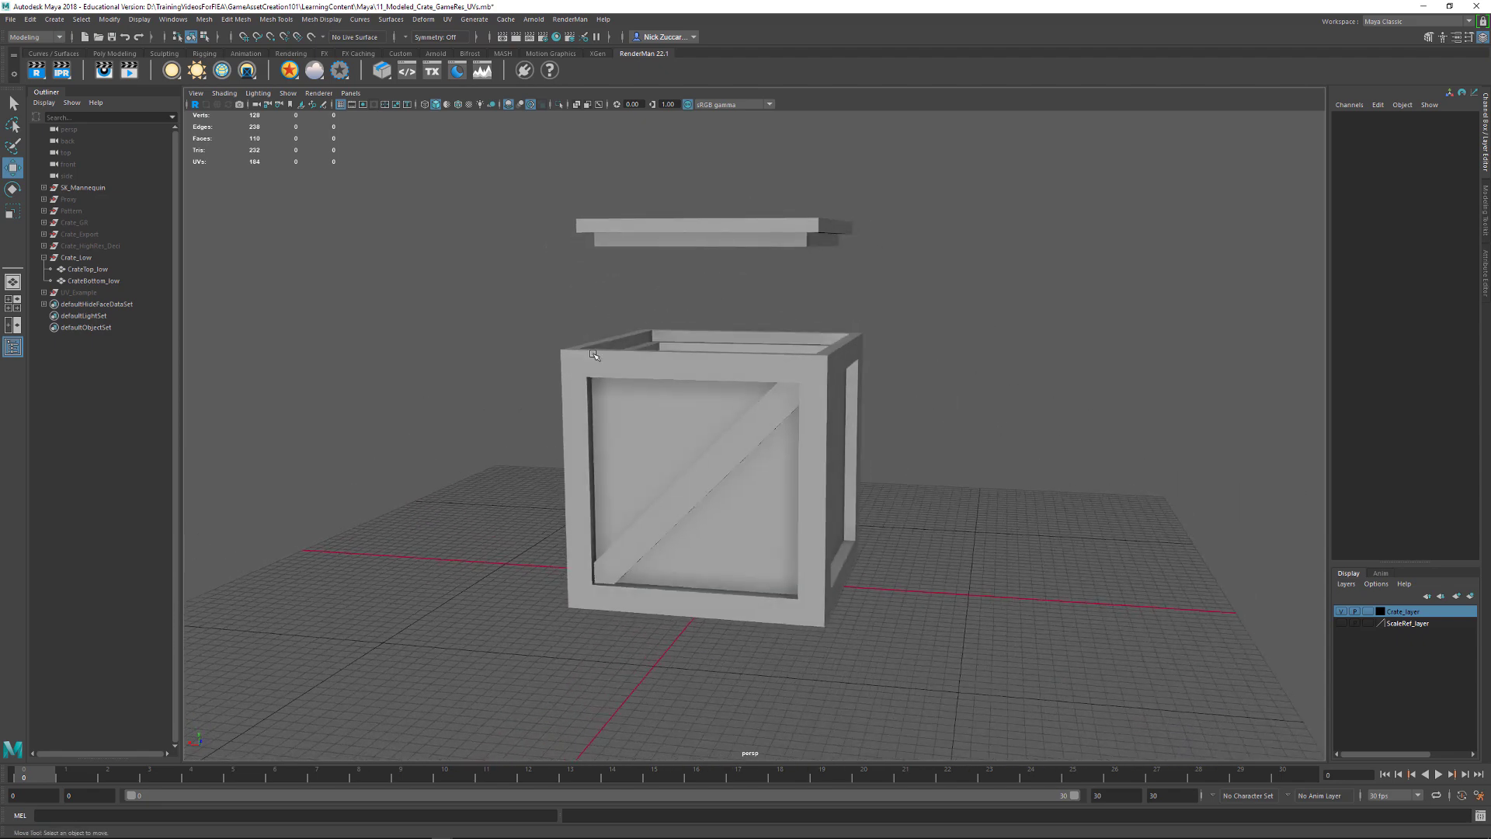
left_click_drag(575, 371, 563, 413, "alt")
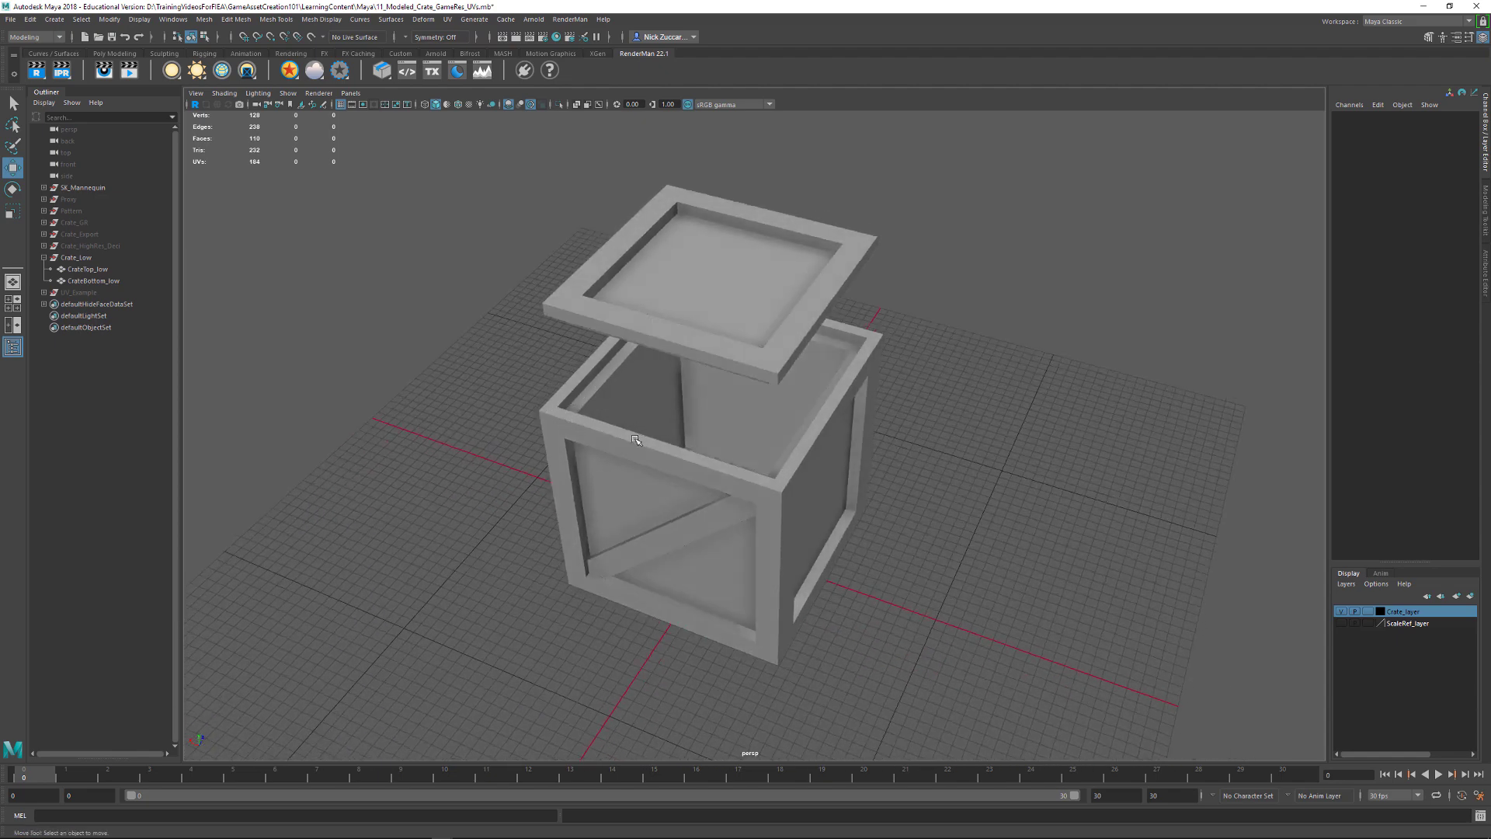
Step: Lower the lid back onto the crate and view it from a low frontal angle
left_click(666, 346)
key("ctrl+z")
left_click(672, 339)
middle_click_drag(672, 338, 492, 373)
left_click(519, 356)
left_click_drag(518, 356, 652, 382, "alt")
left_click(631, 437)
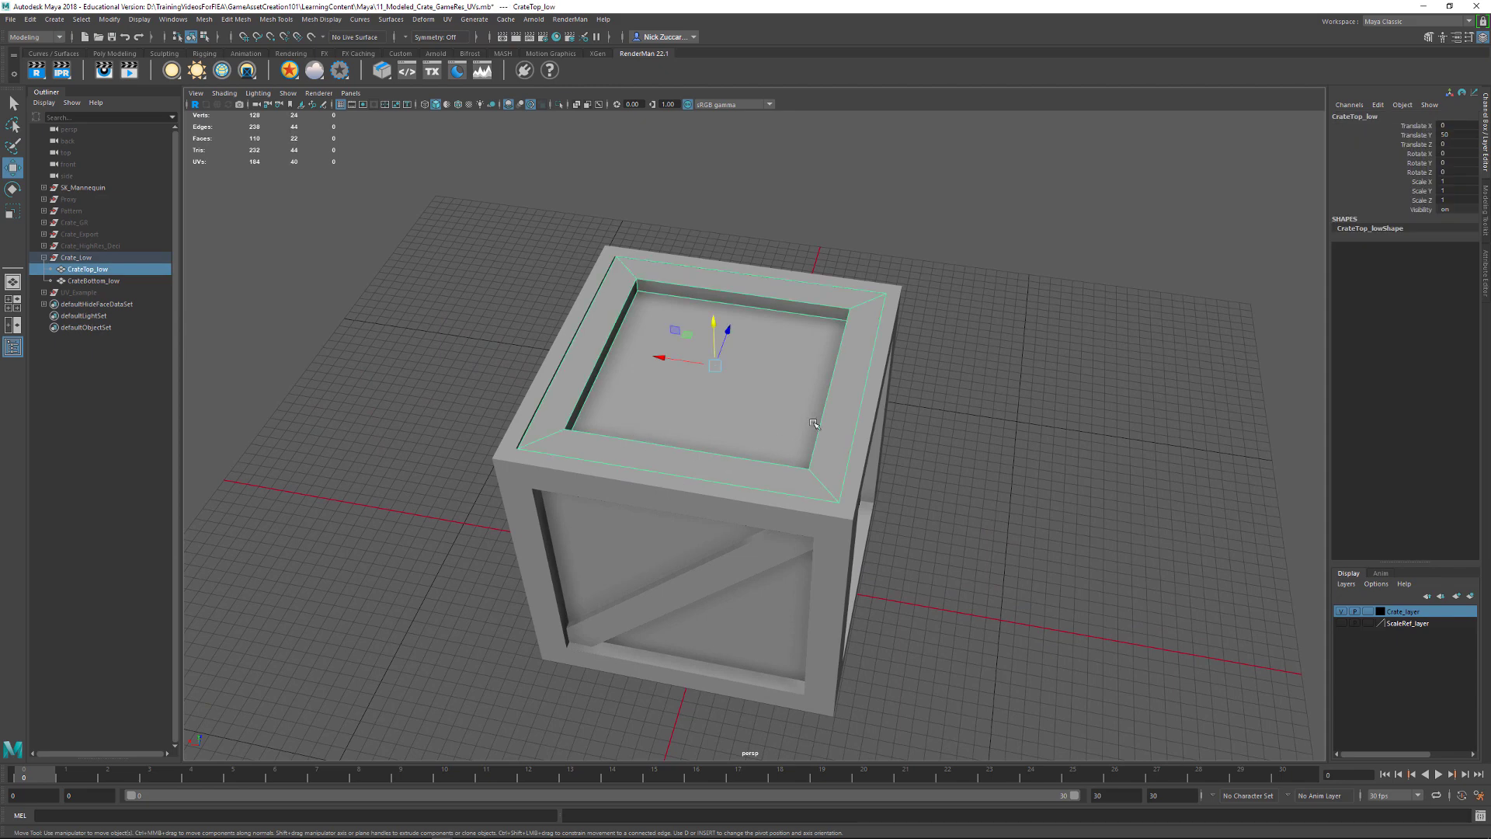
left_click_drag(1090, 305, 1146, 343, "alt")
left_click(1087, 307)
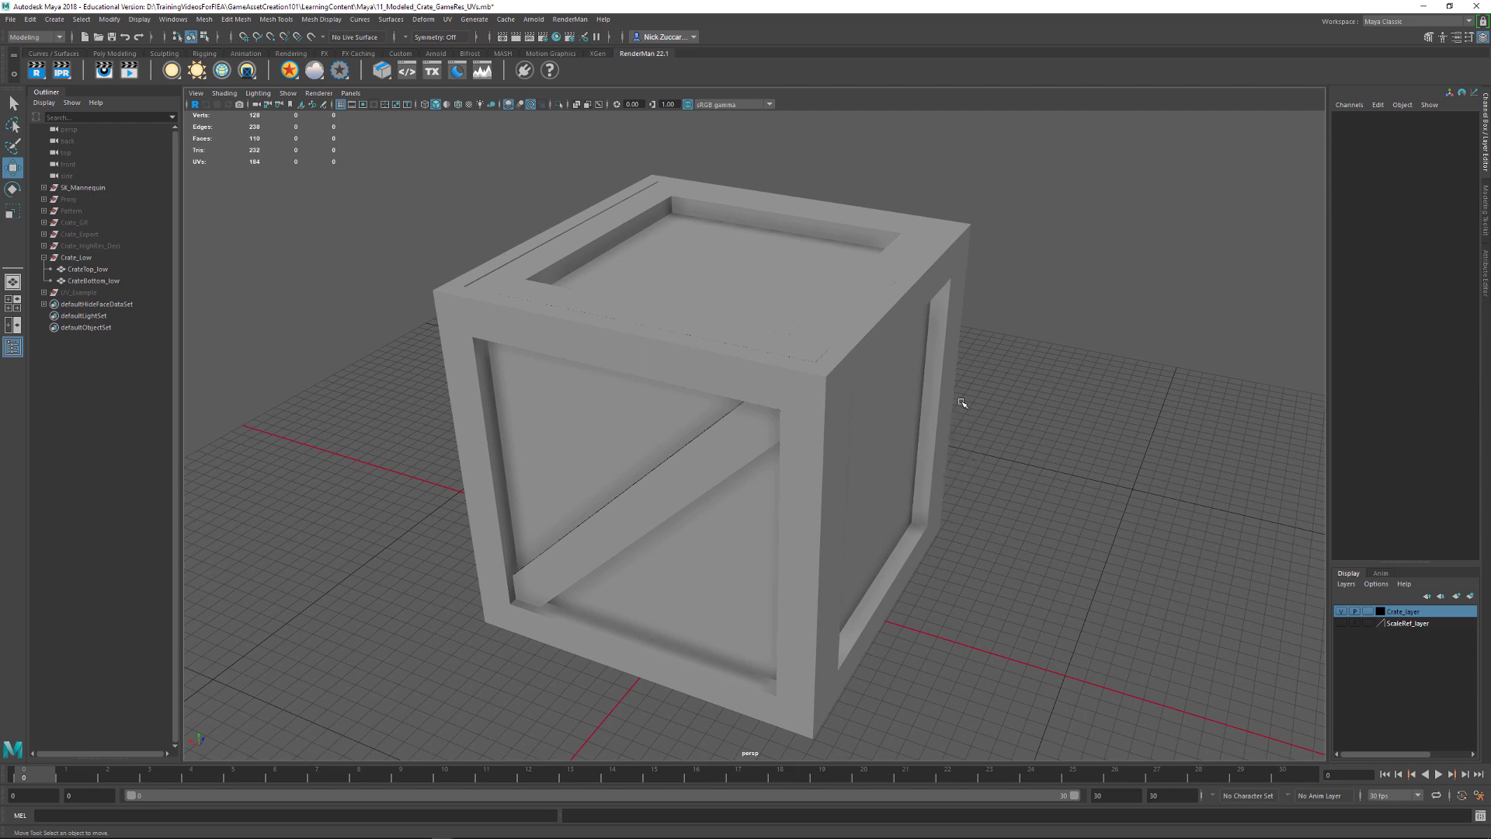
left_click_drag(1001, 363, 1043, 388, "alt")
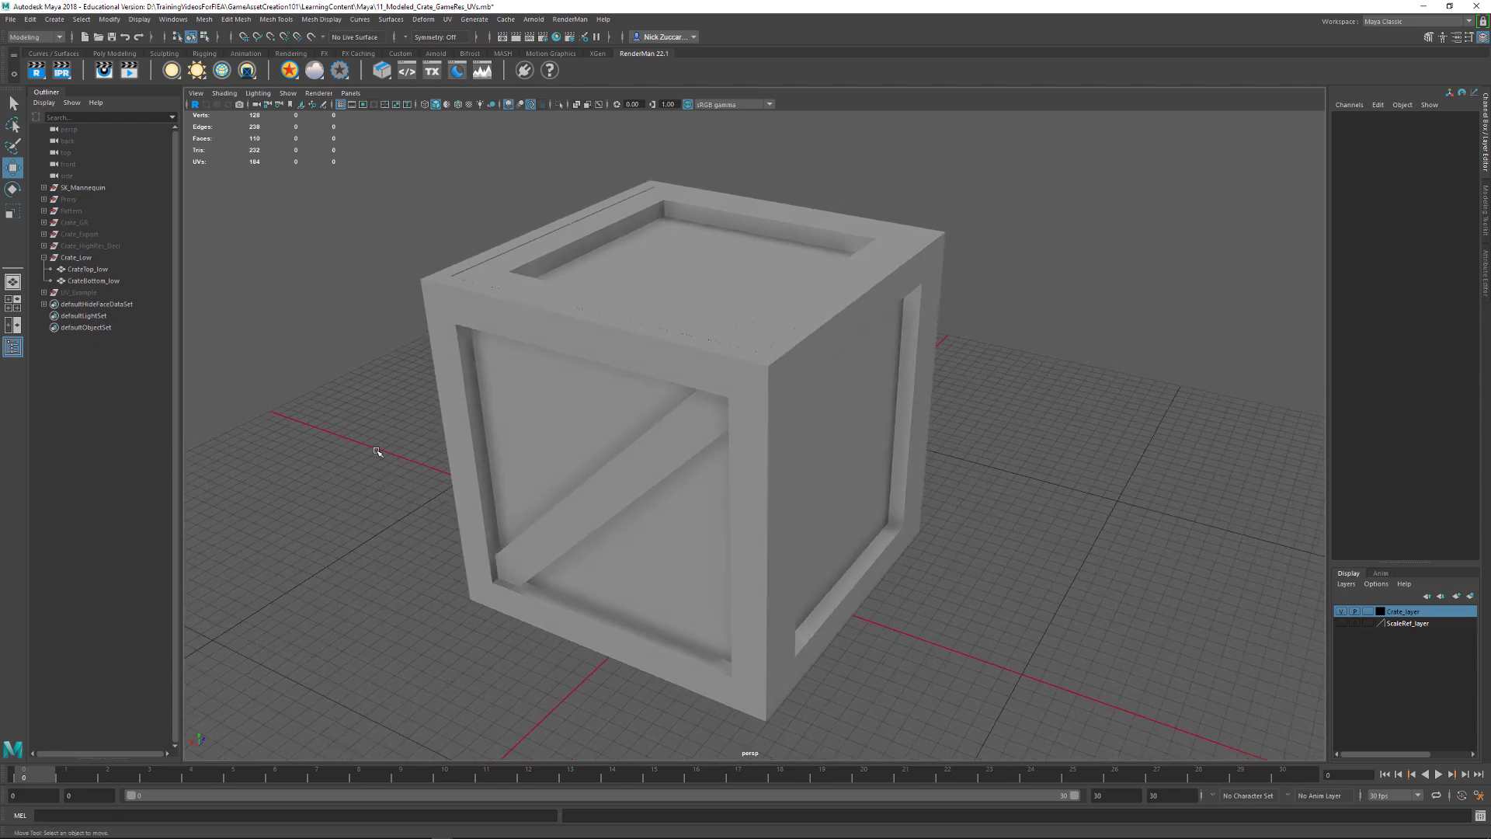
left_click_drag(379, 452, 386, 437, "alt")
left_click(88, 269)
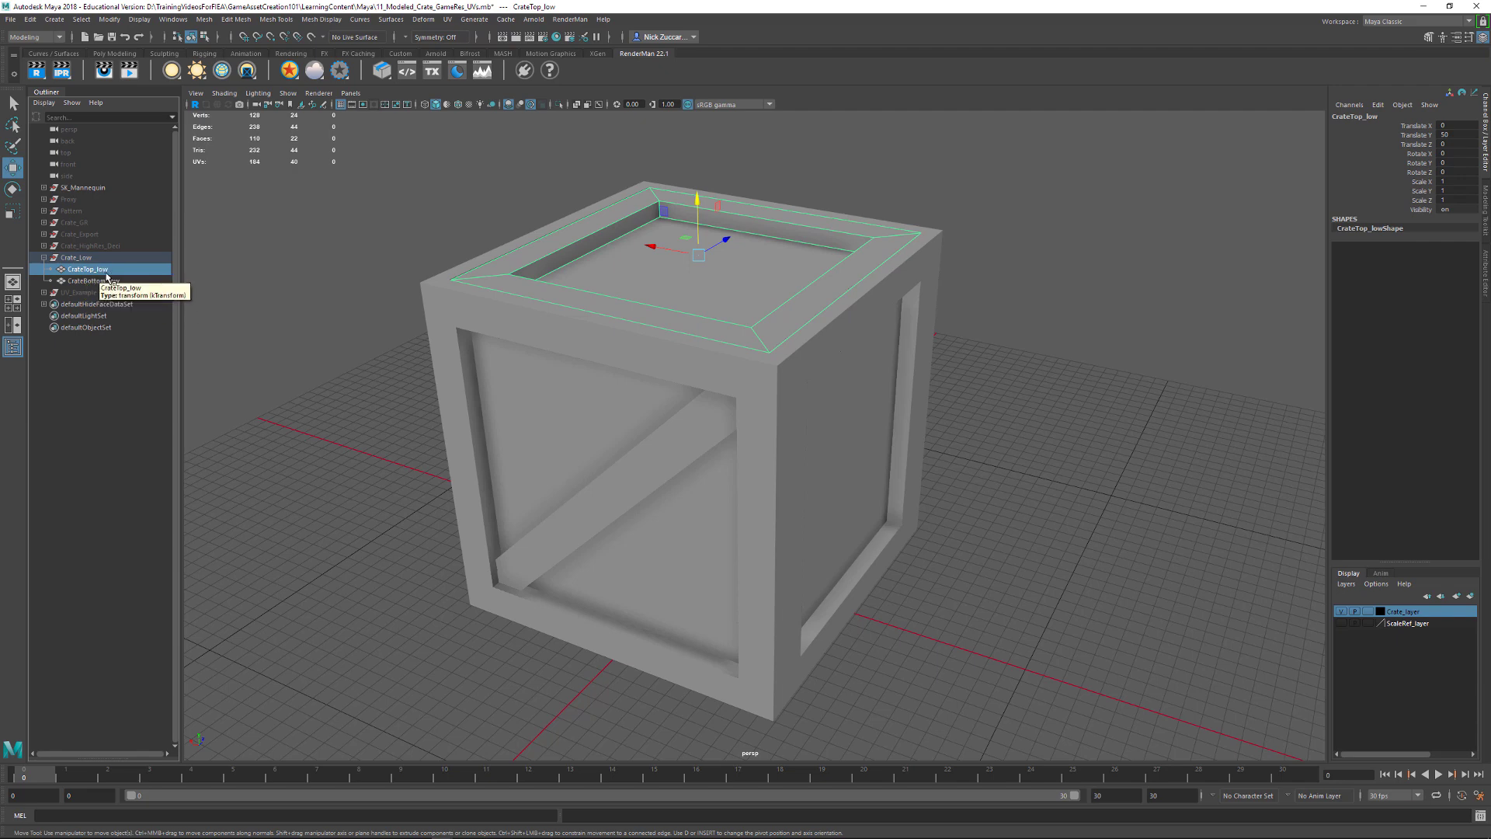
left_click(109, 282)
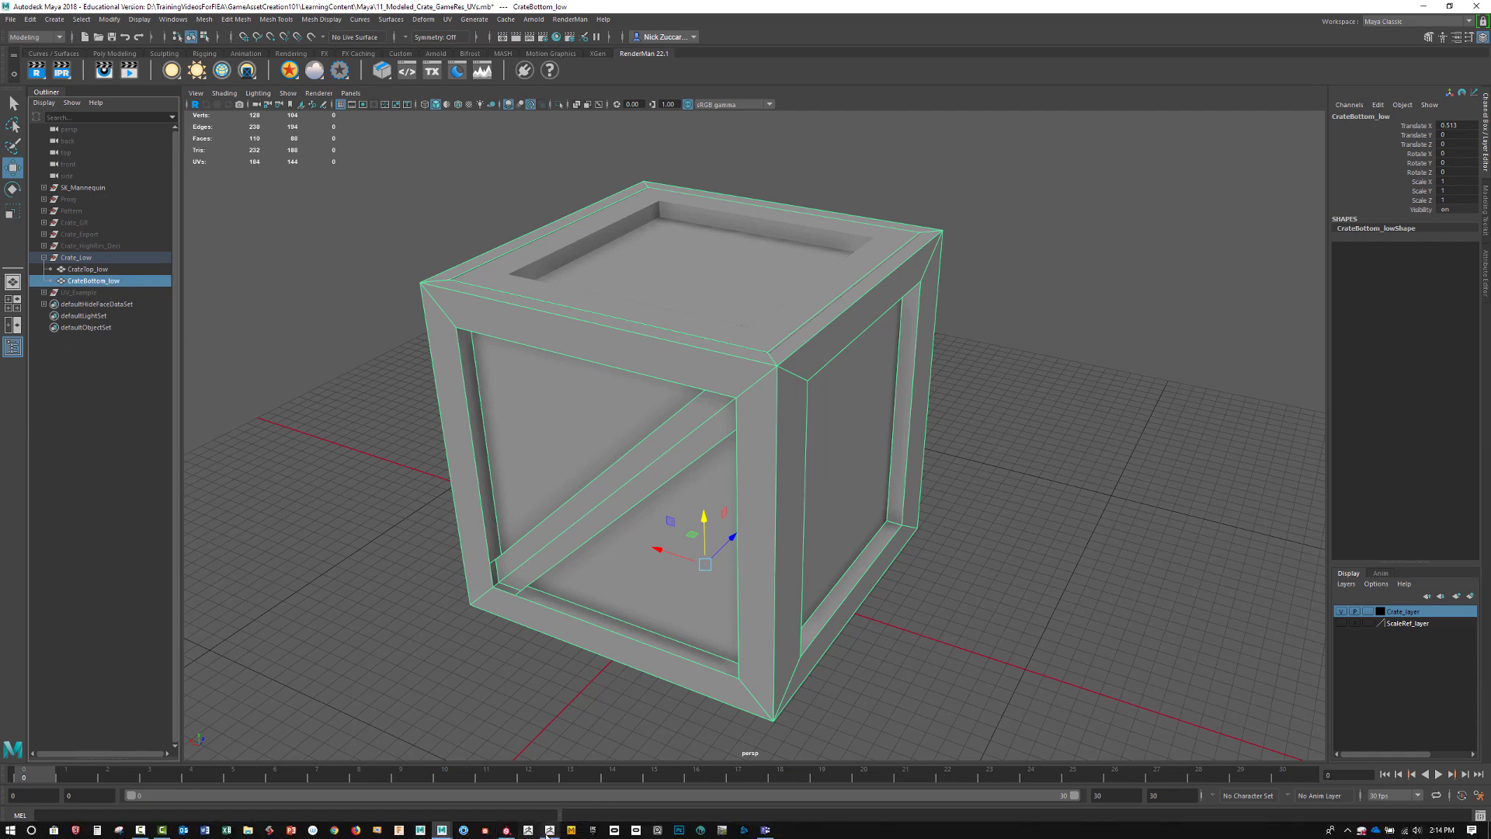
Step: Switch to ZBrush and select CrateTop_high as the working subtool
left_click(552, 831)
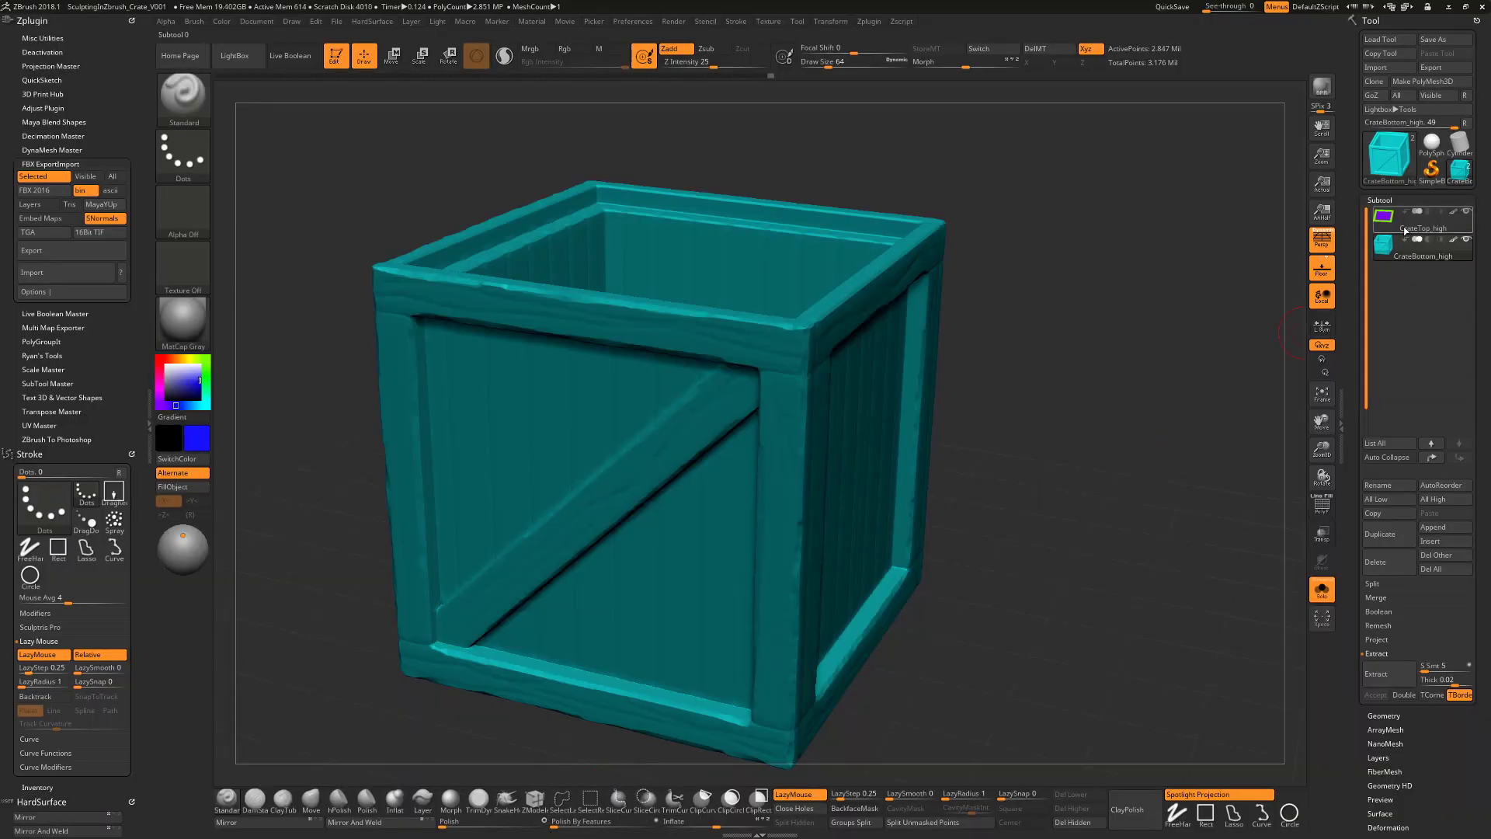
mouse_move(1403, 233)
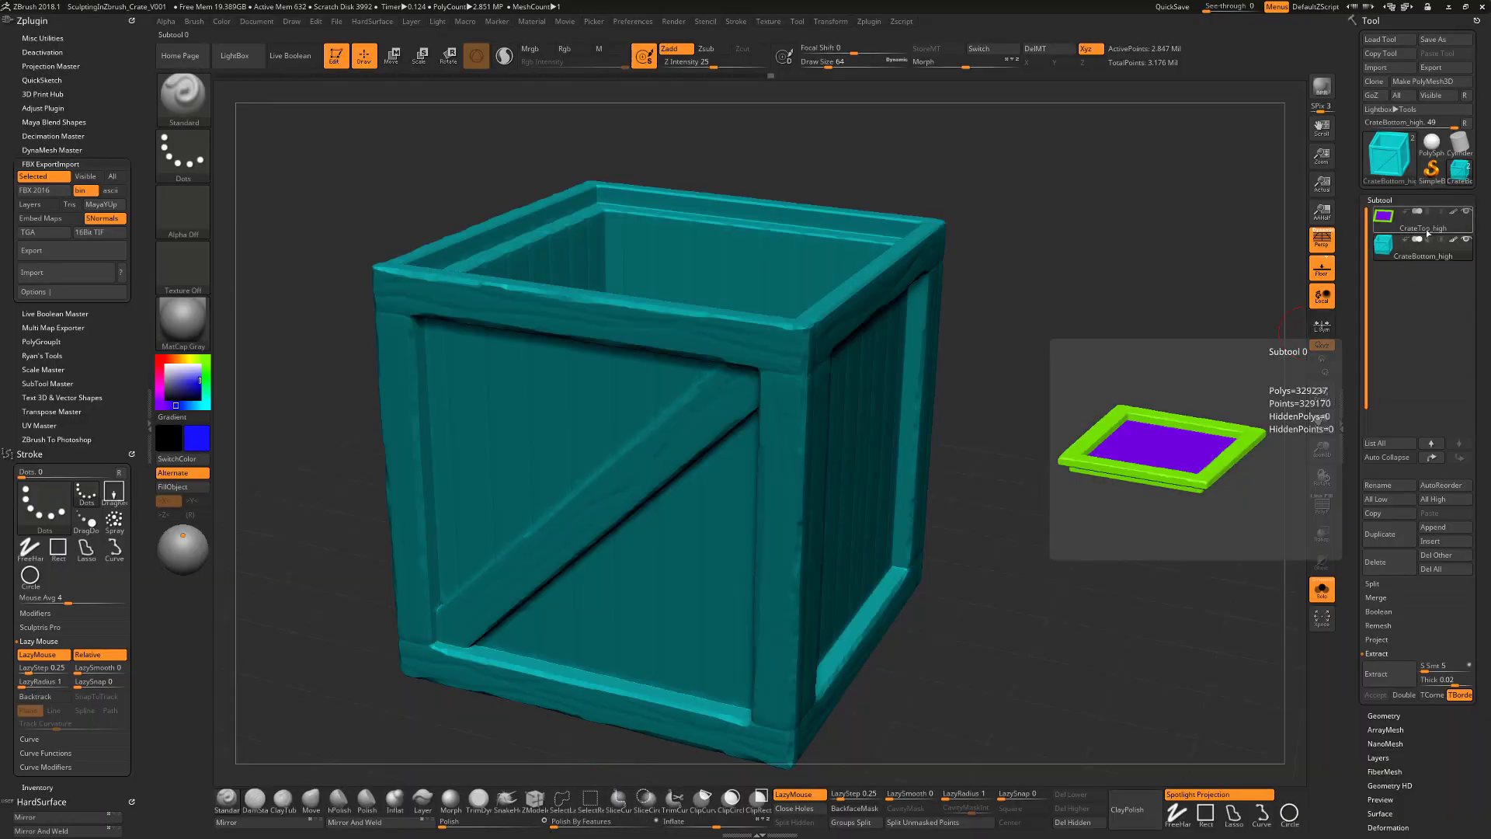
mouse_move(1401, 261)
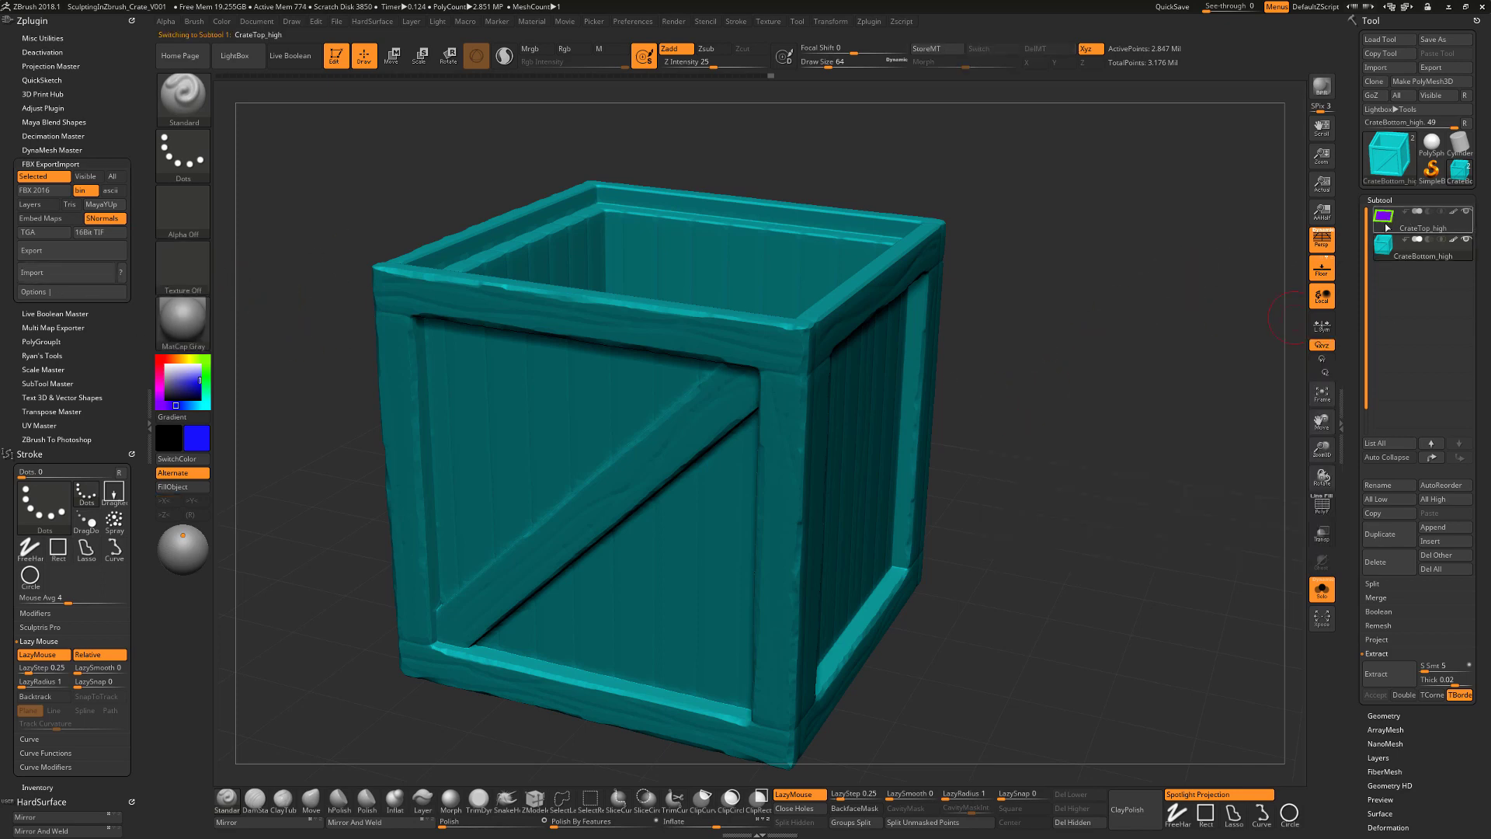
left_click(1422, 221)
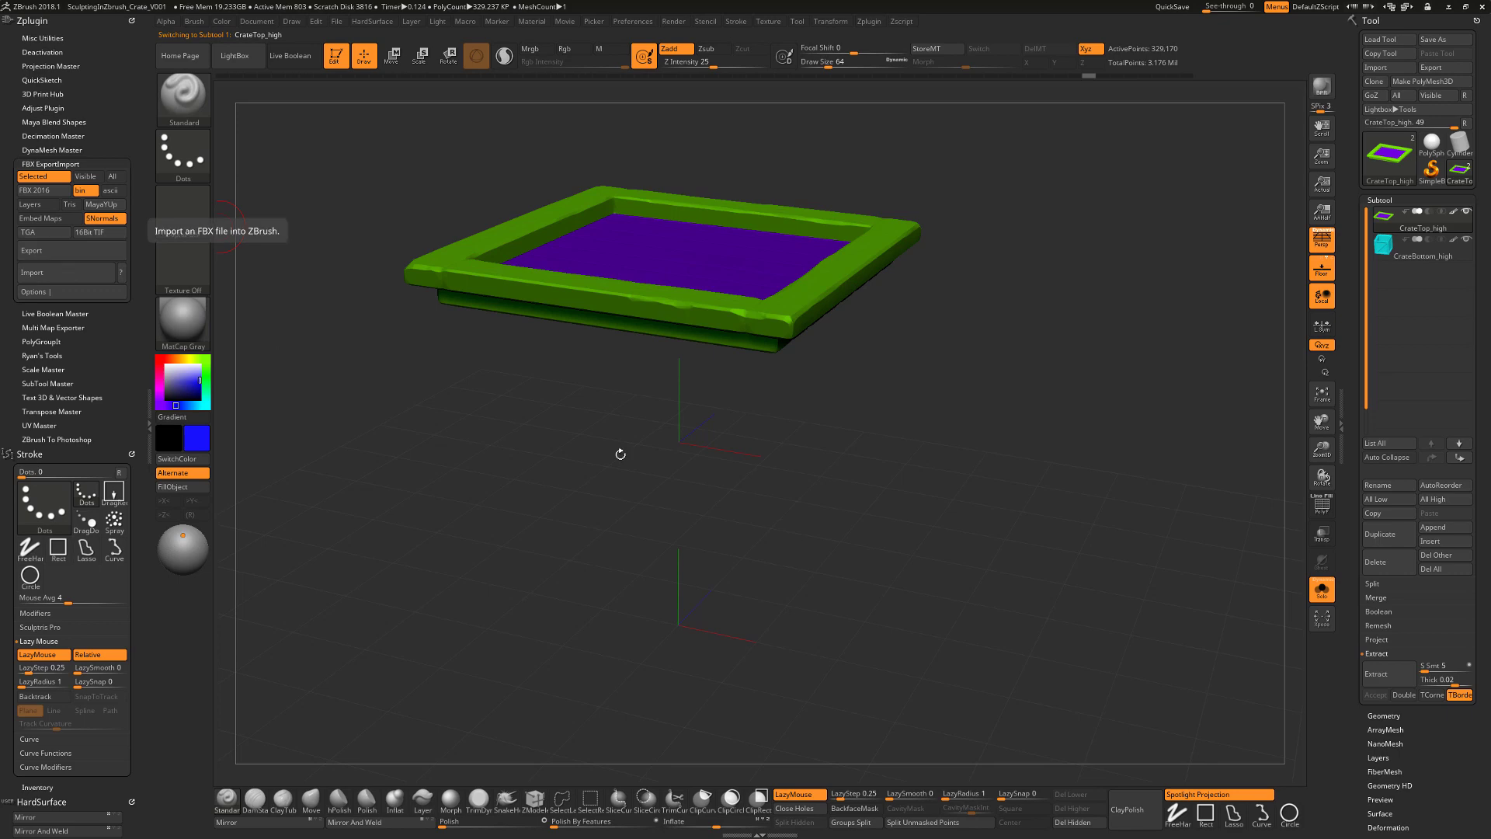
Step: Show the whole crate again, then start and cancel an FBX export
left_click(1322, 590)
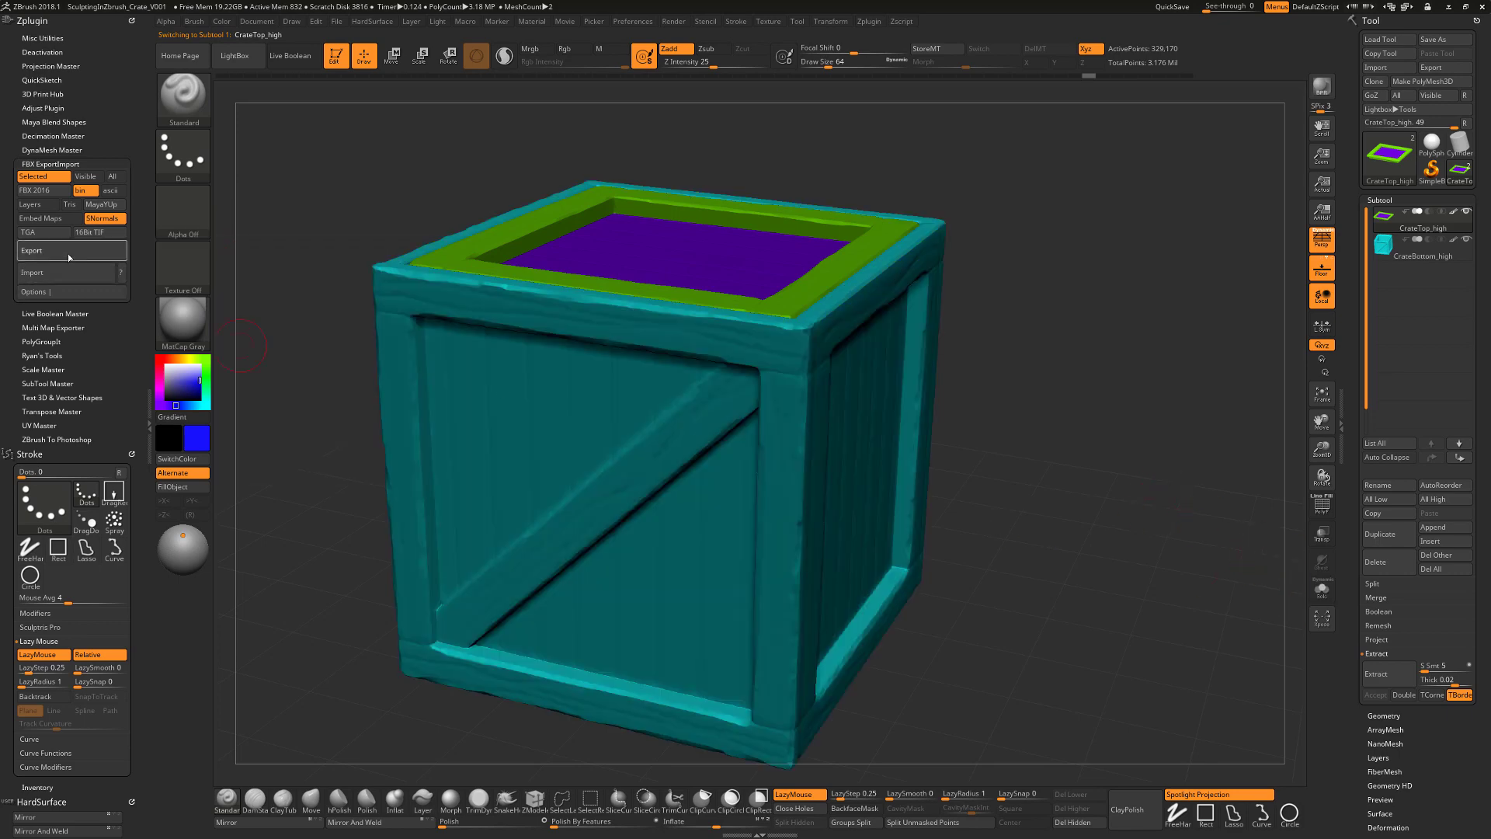
left_click(31, 250)
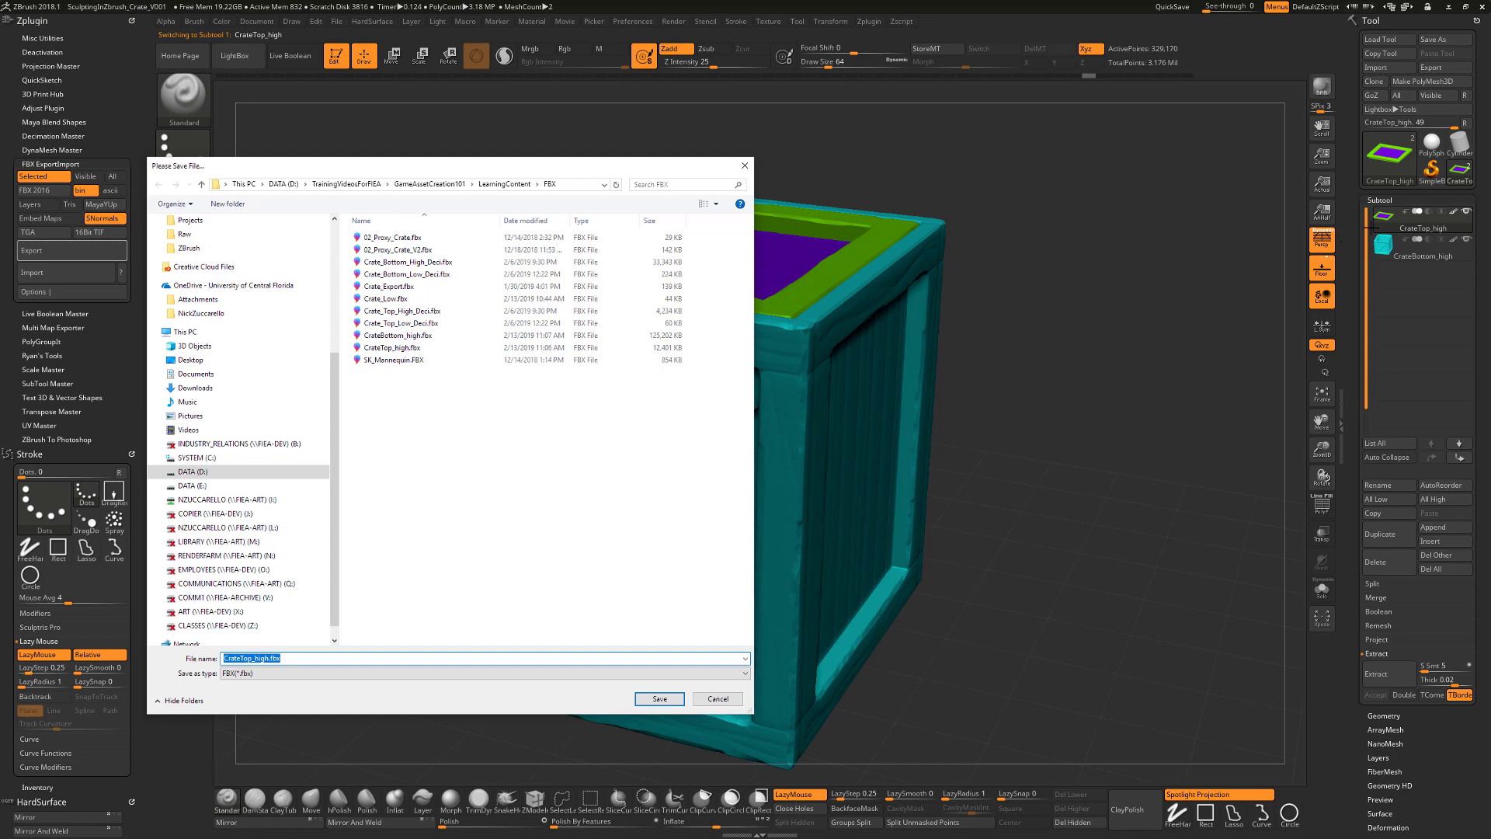
left_click(720, 699)
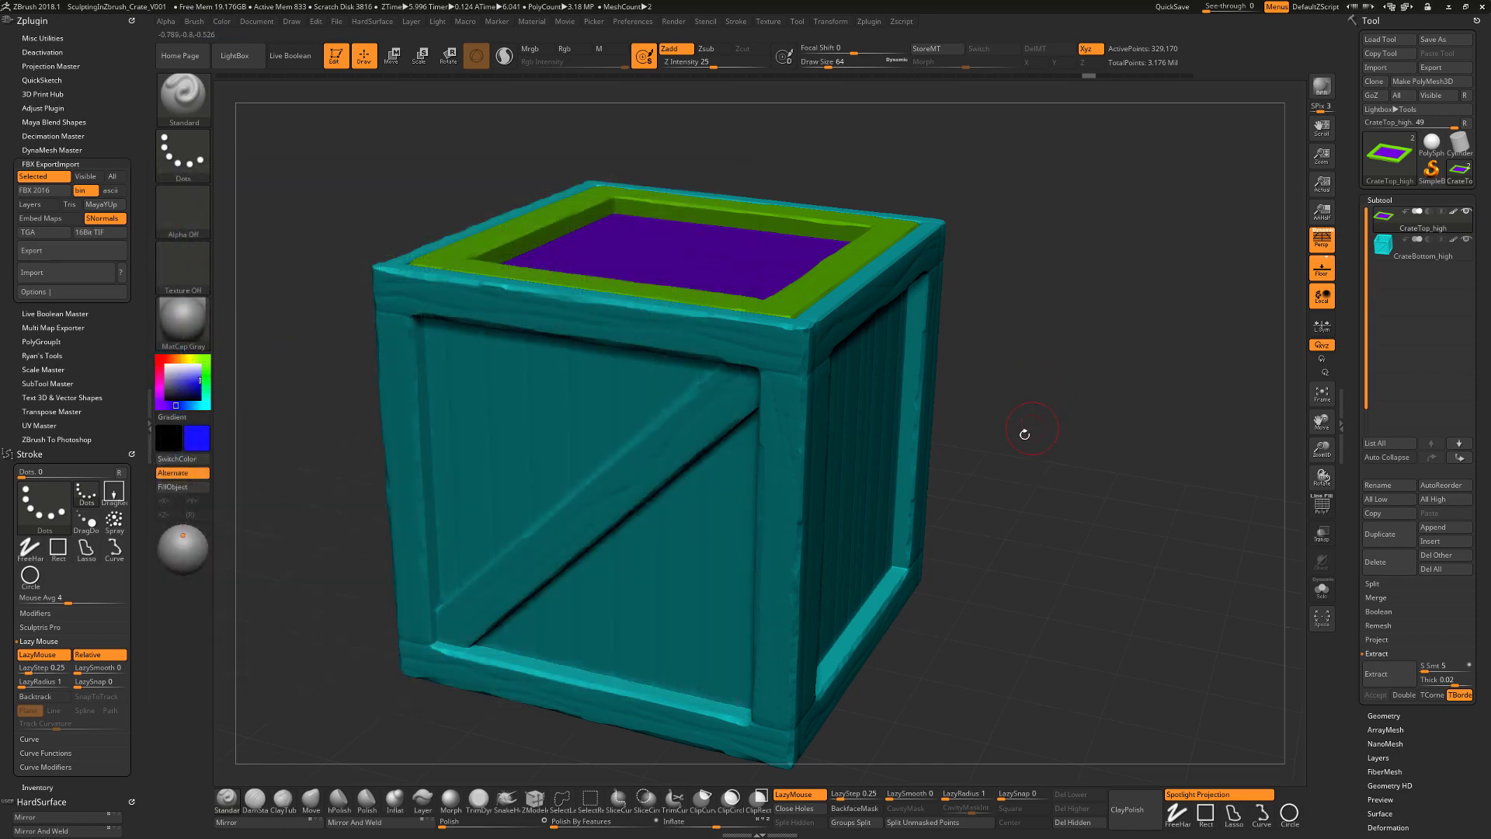
left_click_drag(1008, 443, 1059, 427)
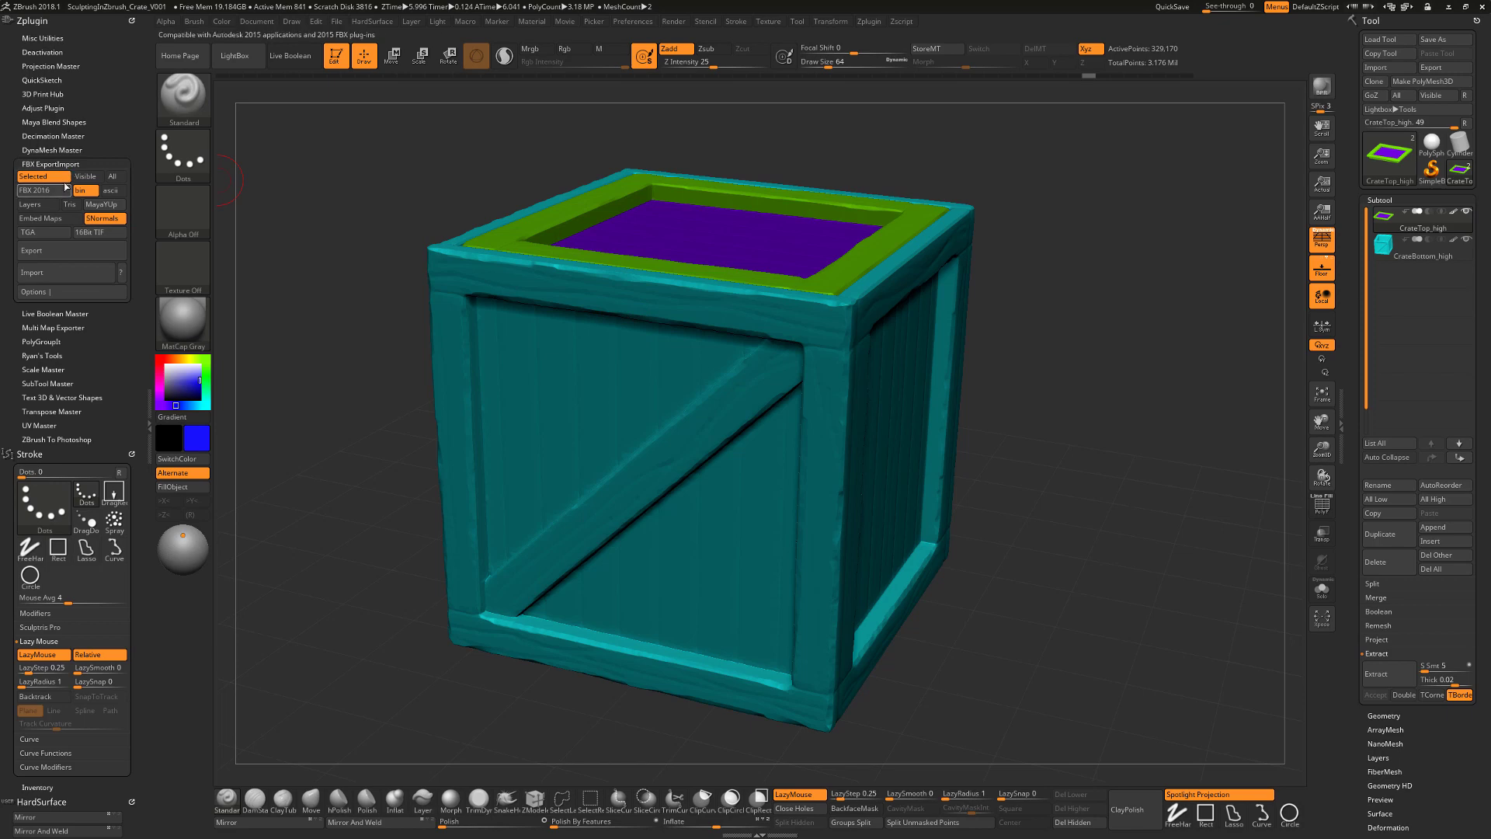
Step: Set the FBX export subtool toggle to Visible instead of Selected
left_click(86, 177)
left_click(113, 176)
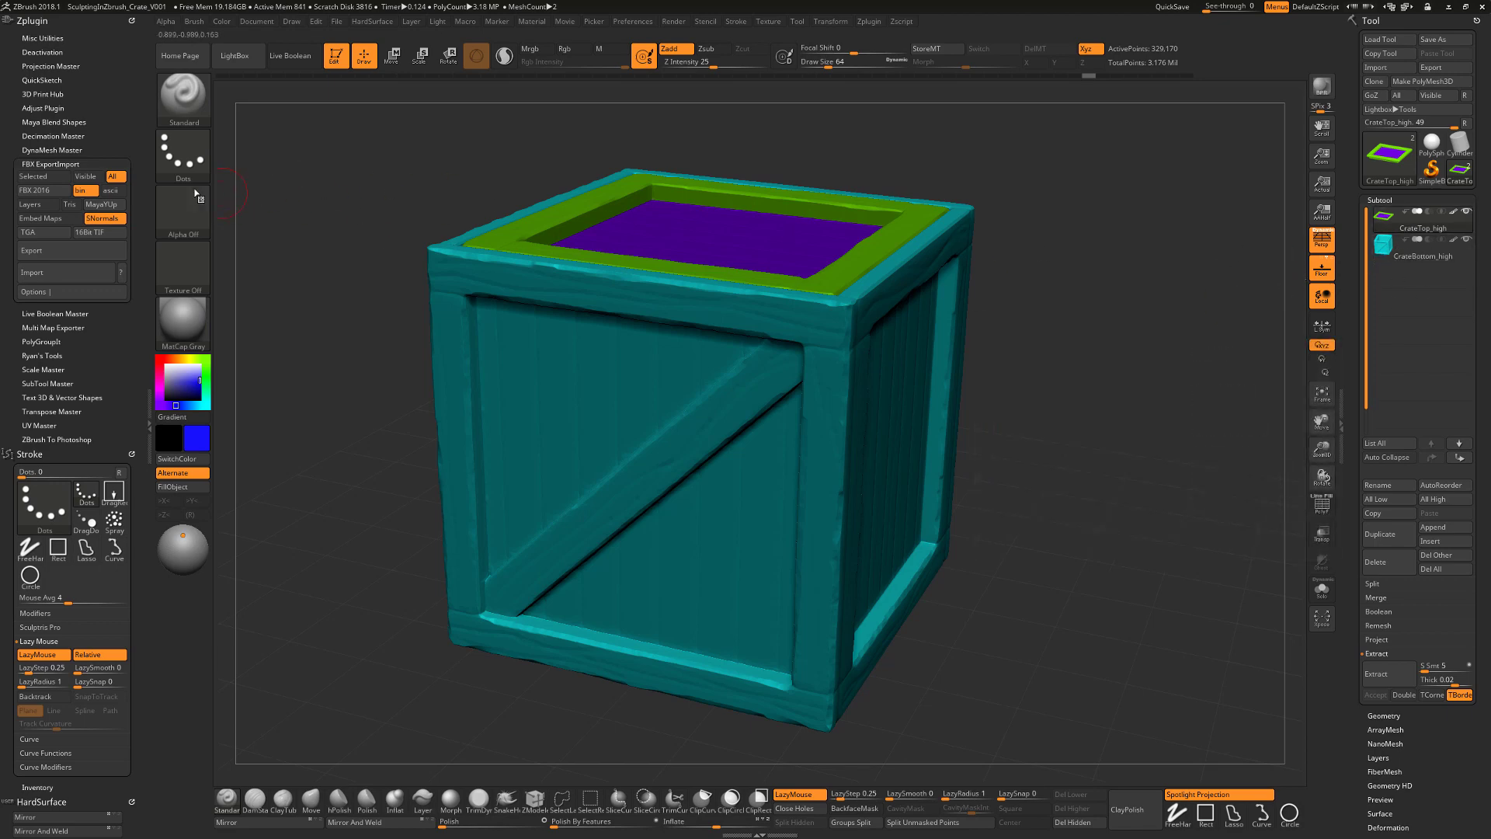
left_click(86, 177)
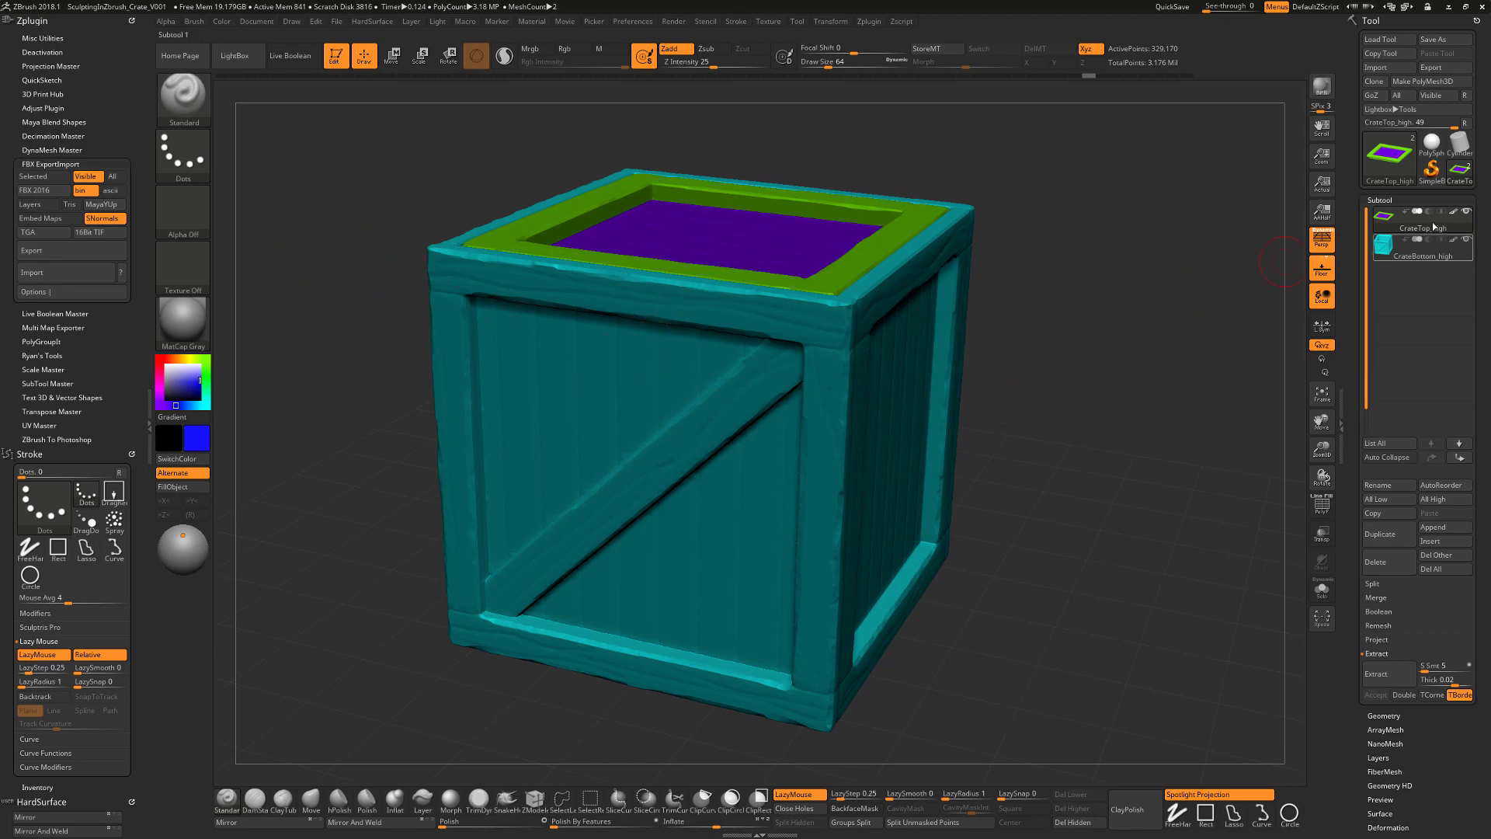
mouse_move(1415, 229)
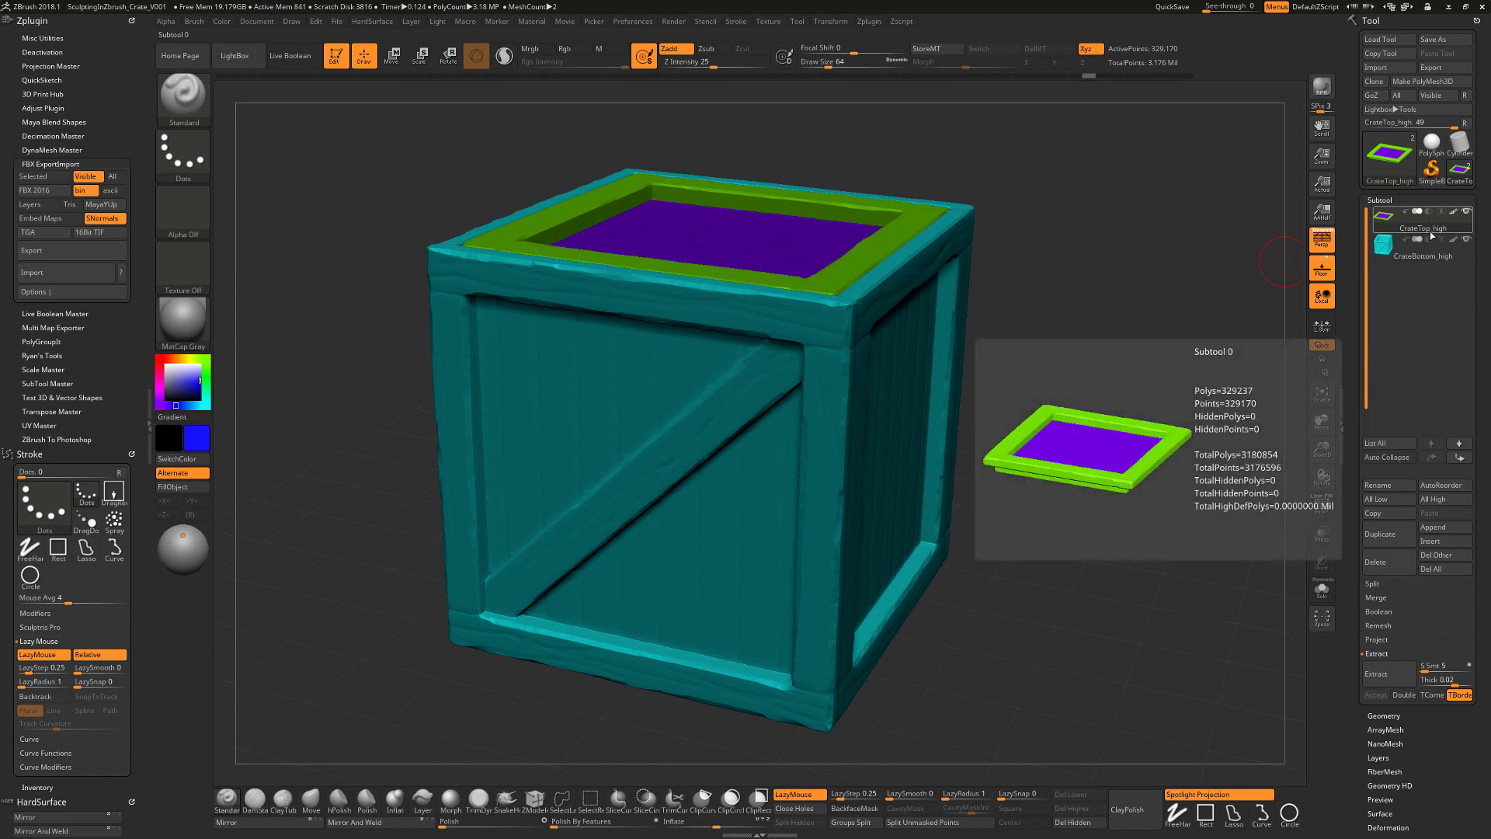
mouse_move(1394, 262)
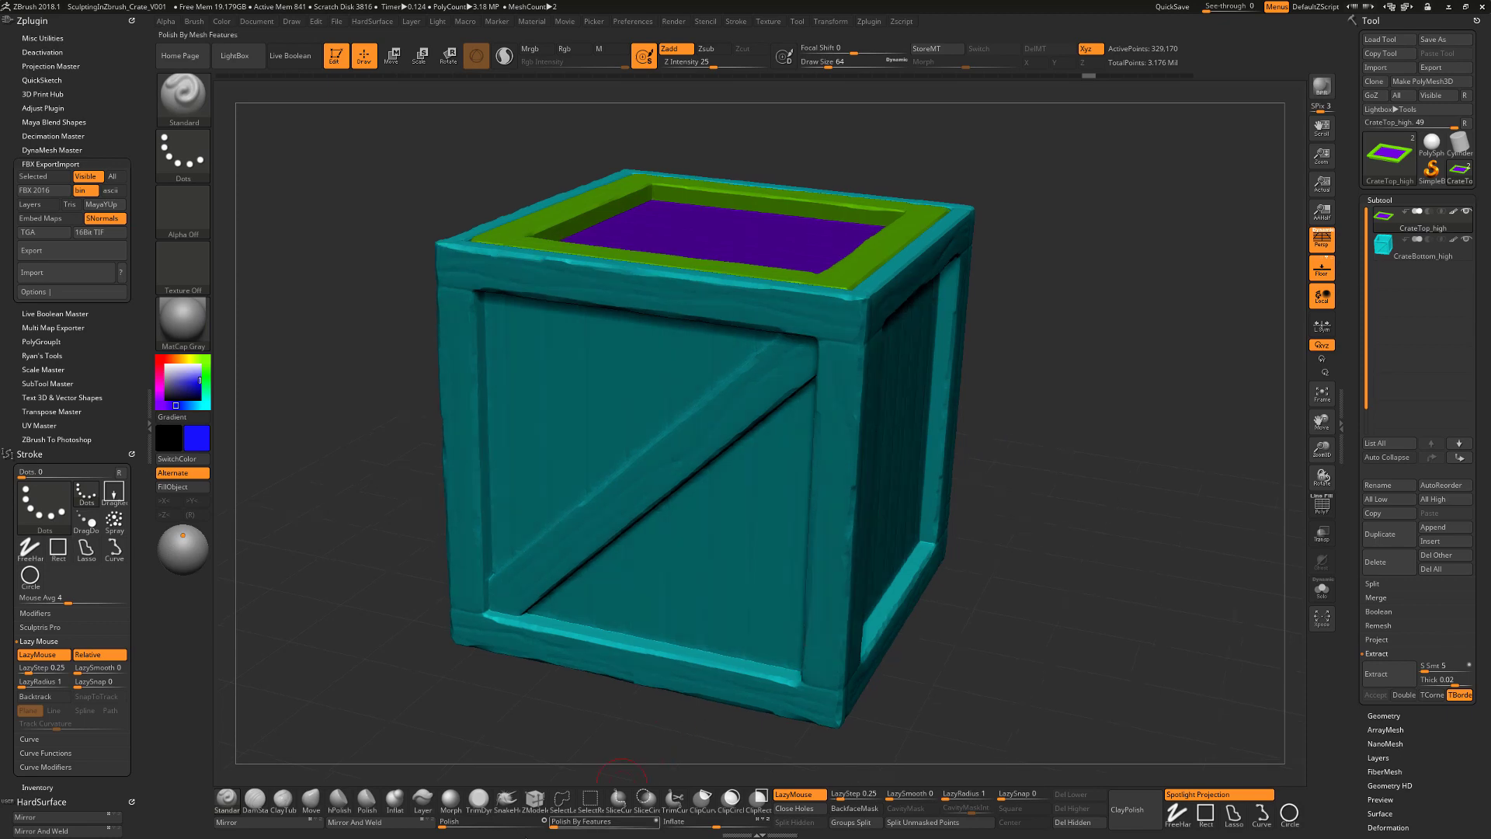
key("super")
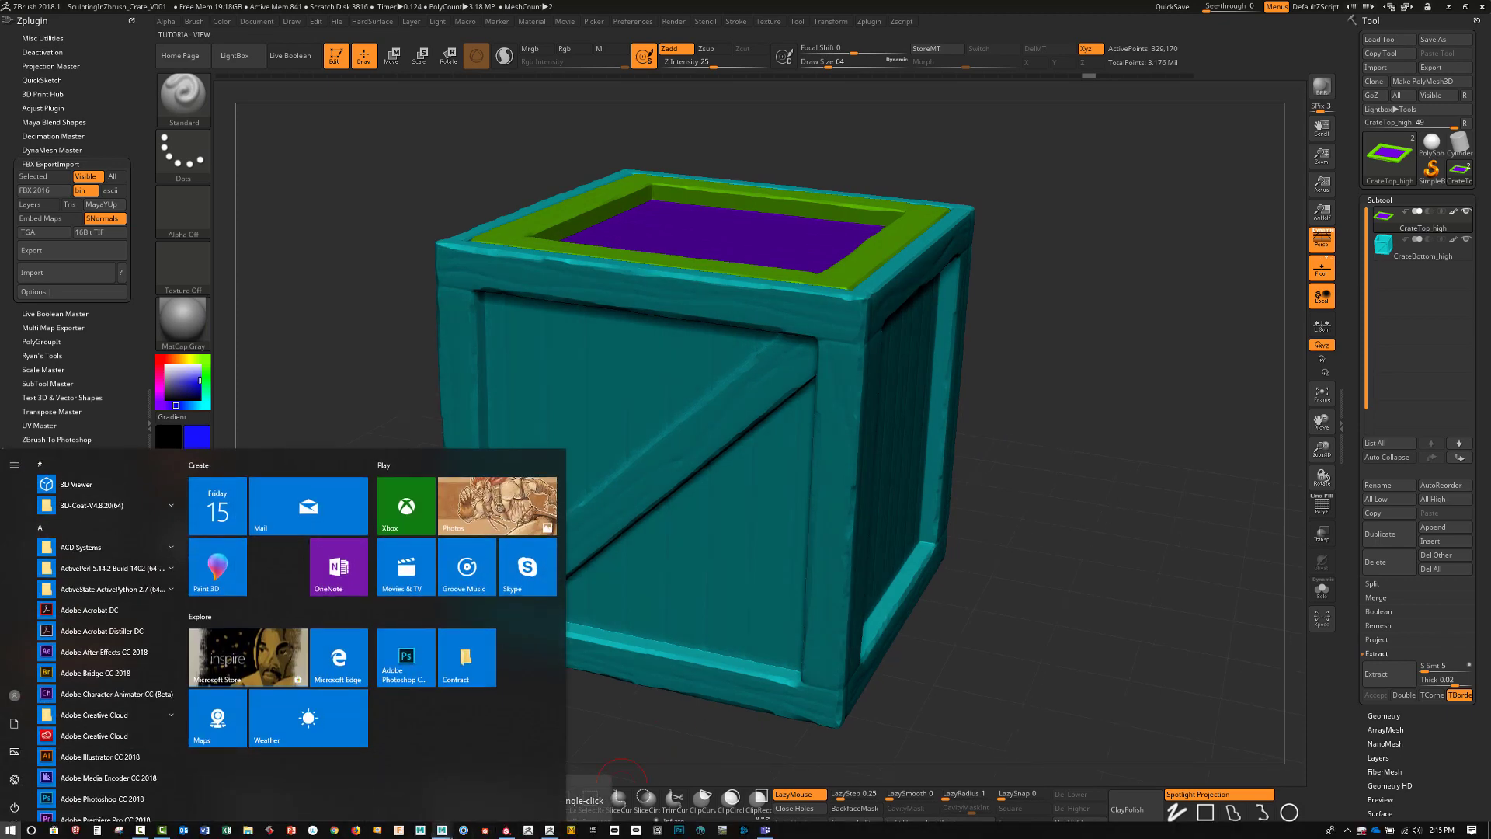
Step: Back in Maya, select both low-poly crate pieces and open the Hypershade
mouse_move(442, 829)
left_click(507, 785)
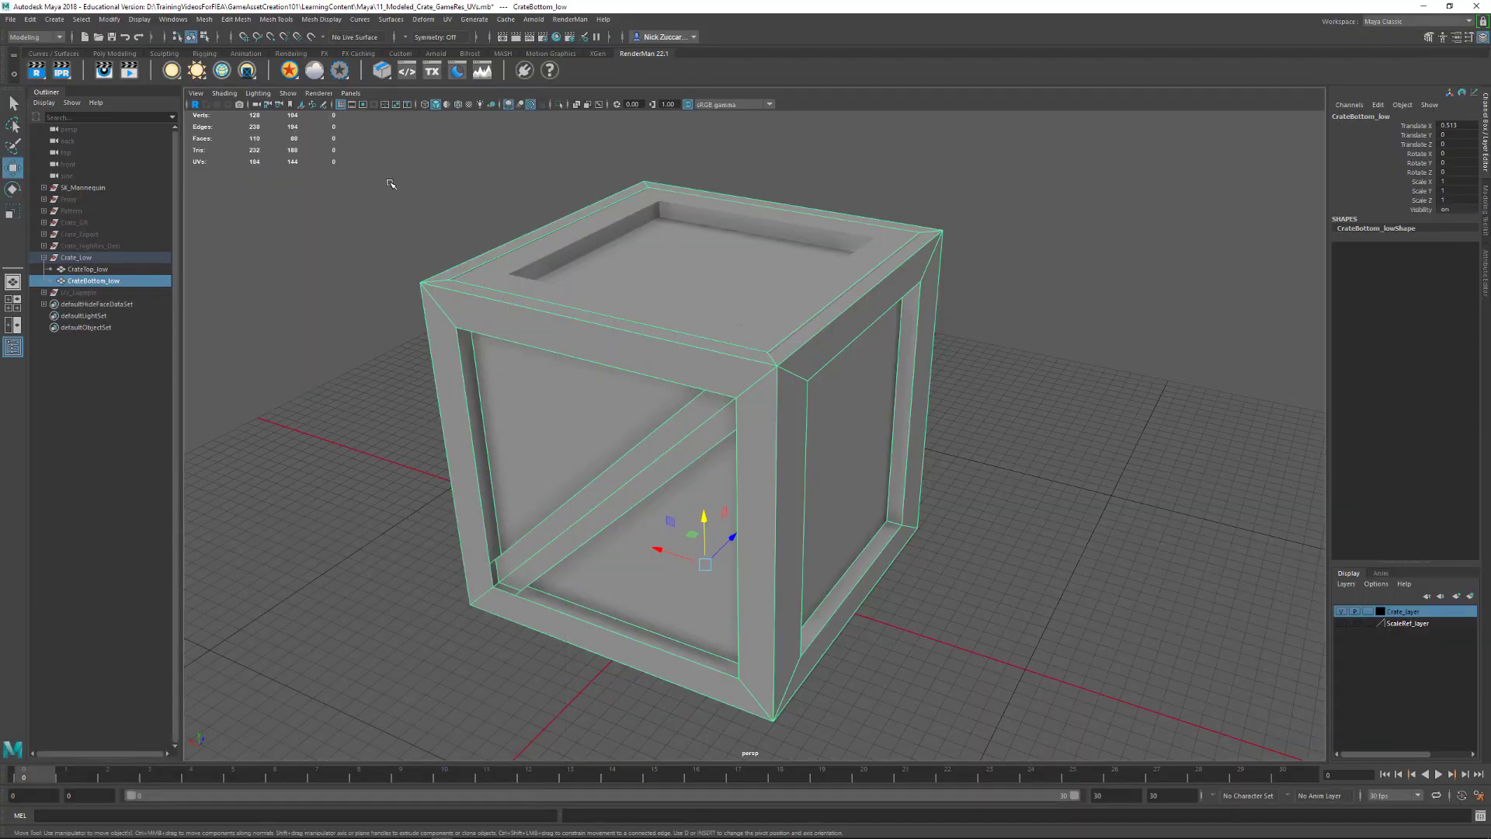
left_click(623, 382)
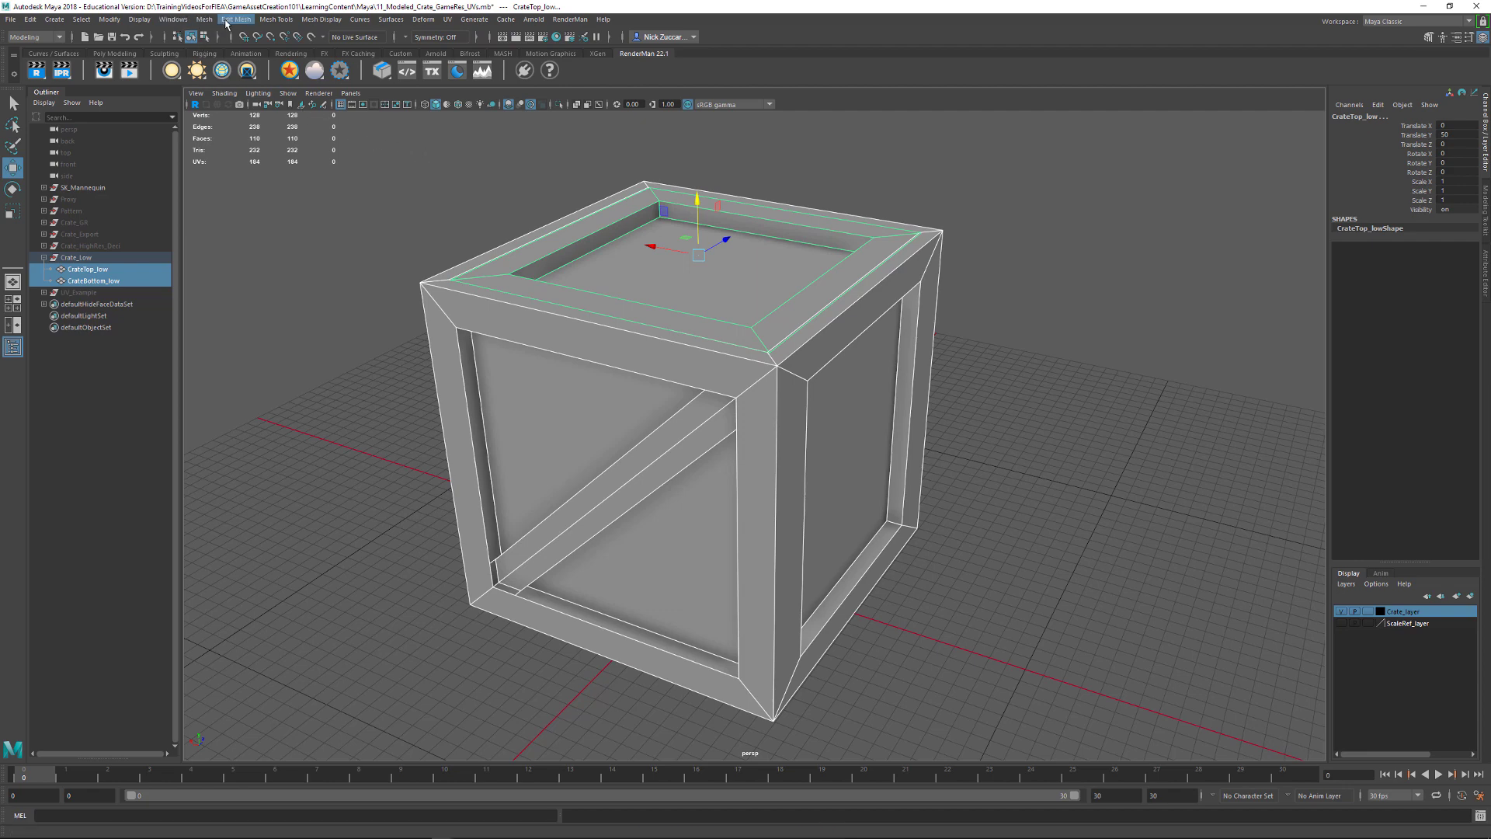
left_click(178, 21)
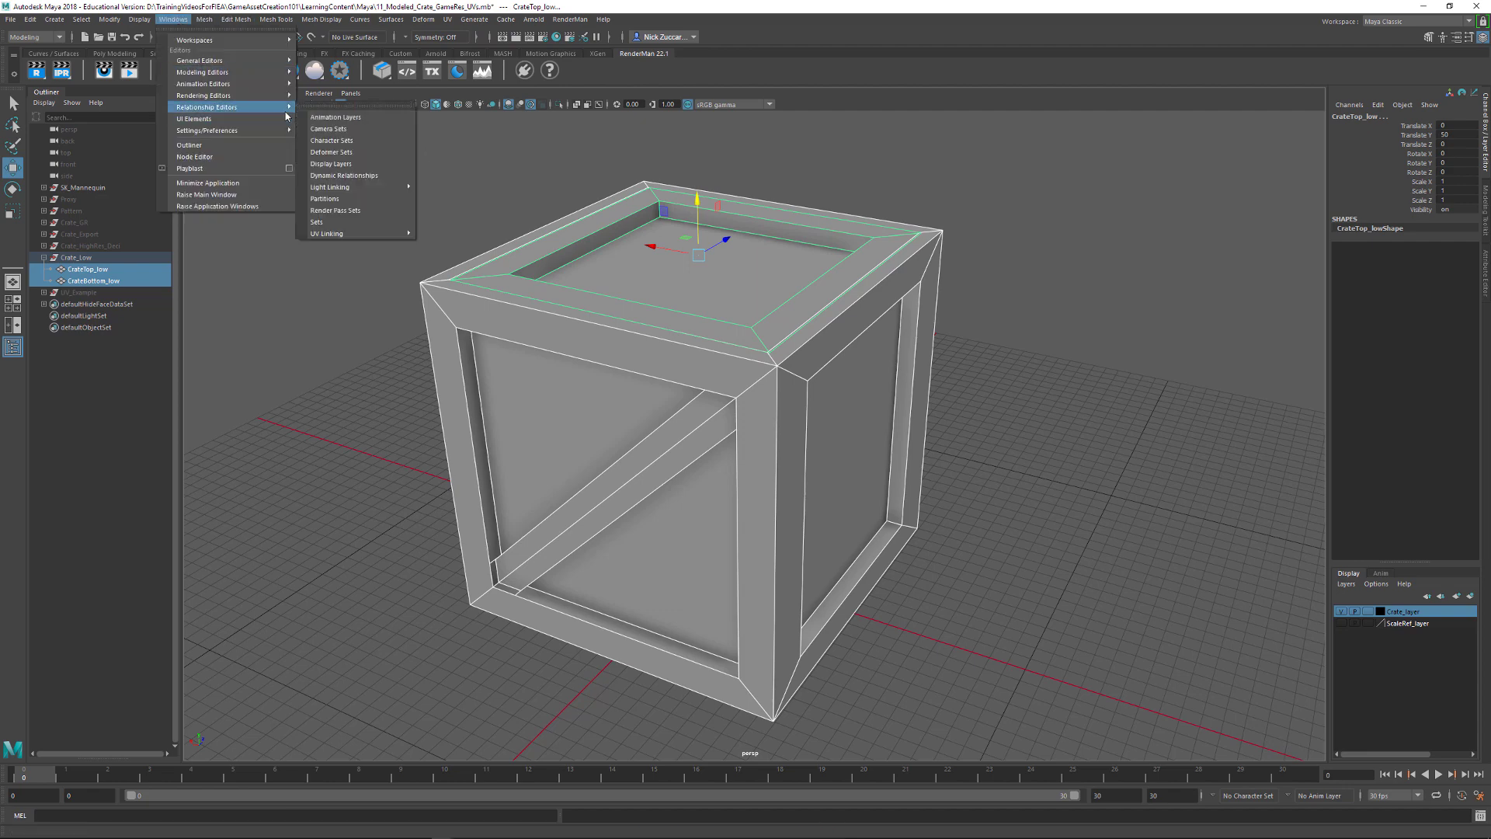
mouse_move(273, 116)
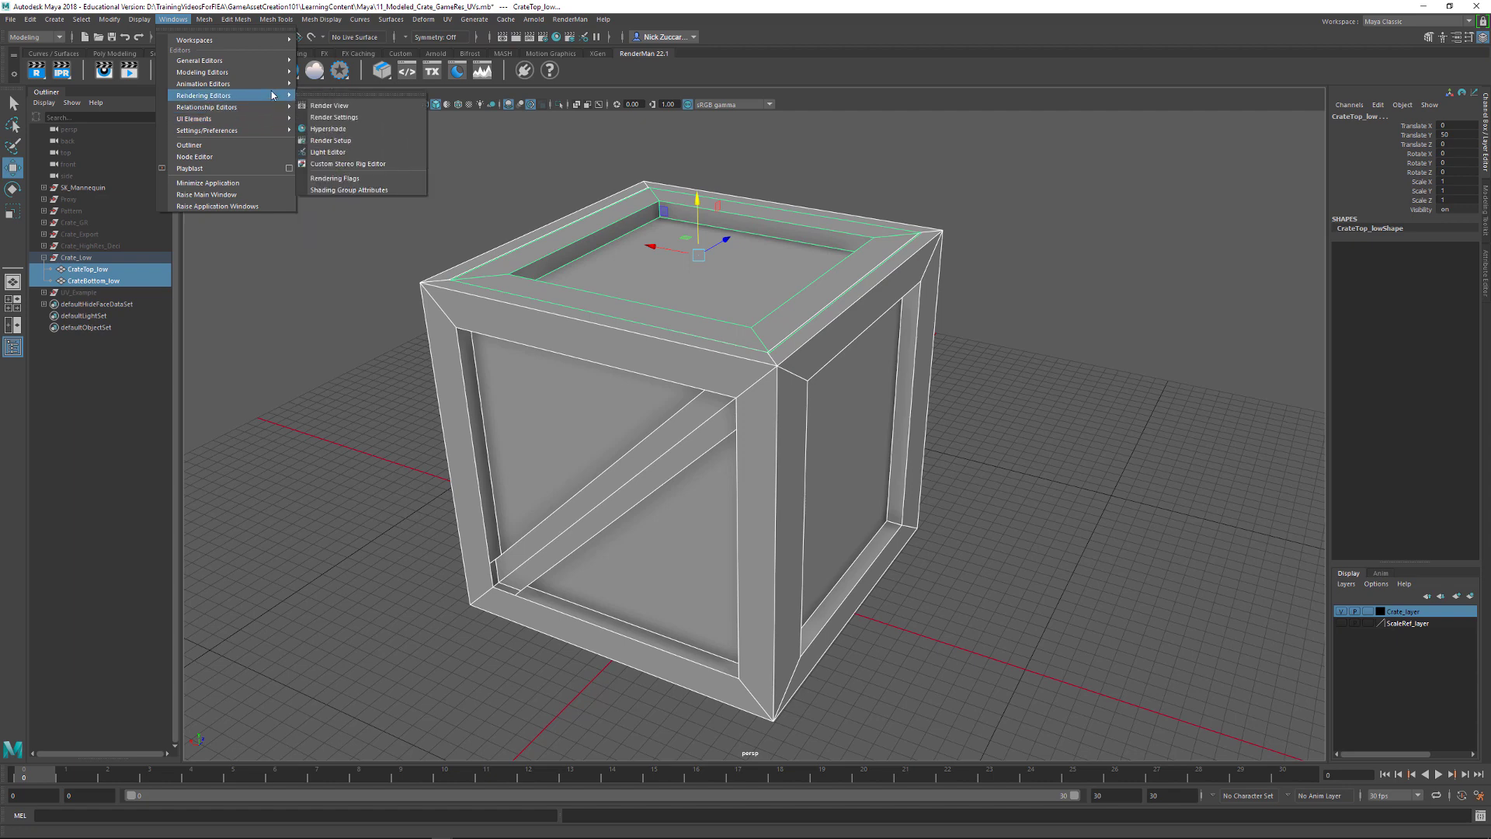
left_click(799, 225)
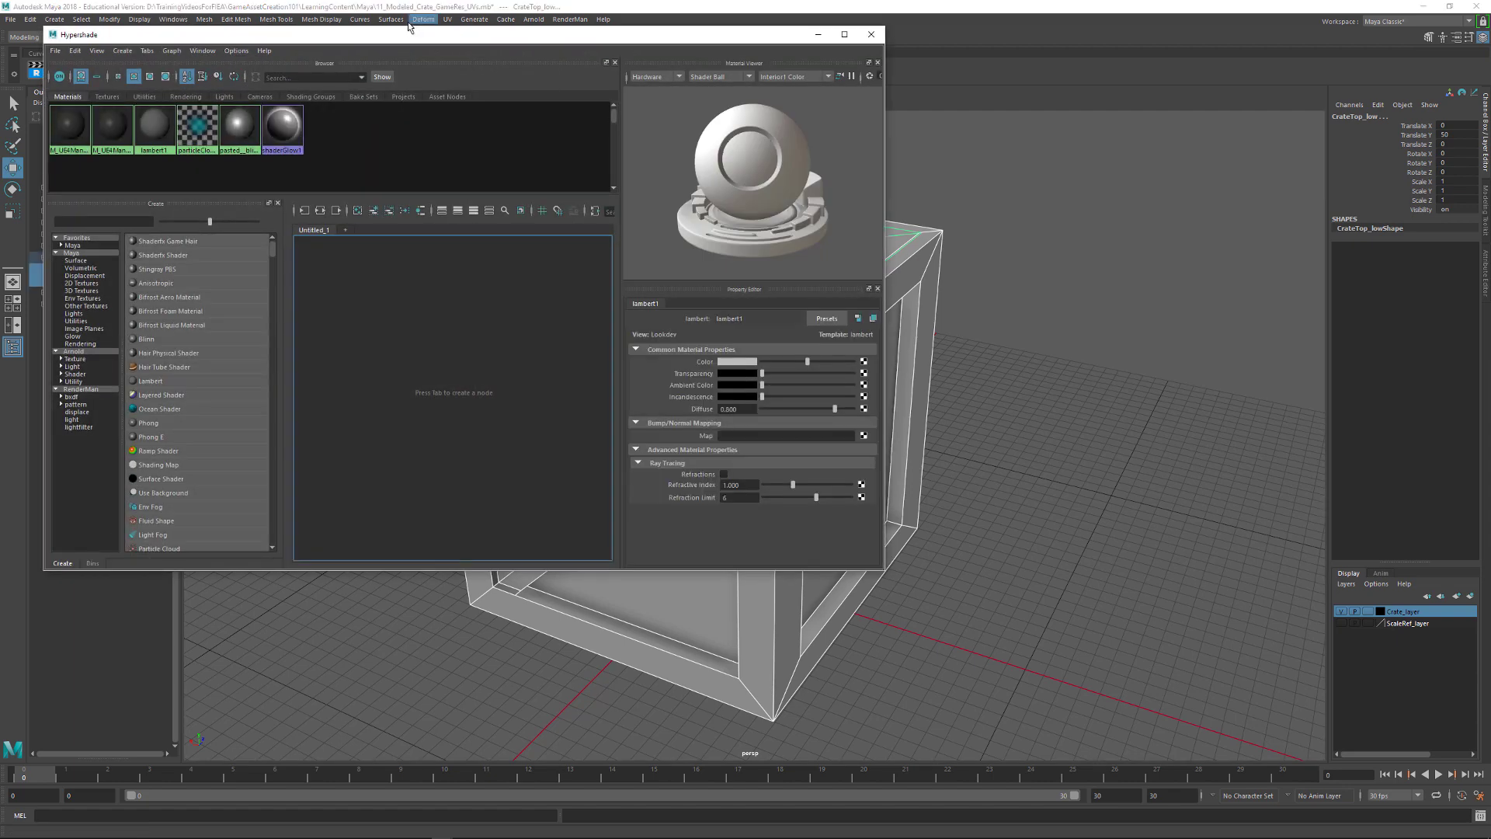
Step: Float the crate top's Attribute Editor and view the lambert1 material settings
left_click_drag(365, 34, 884, 331)
left_click(877, 256)
key("ctrl+a")
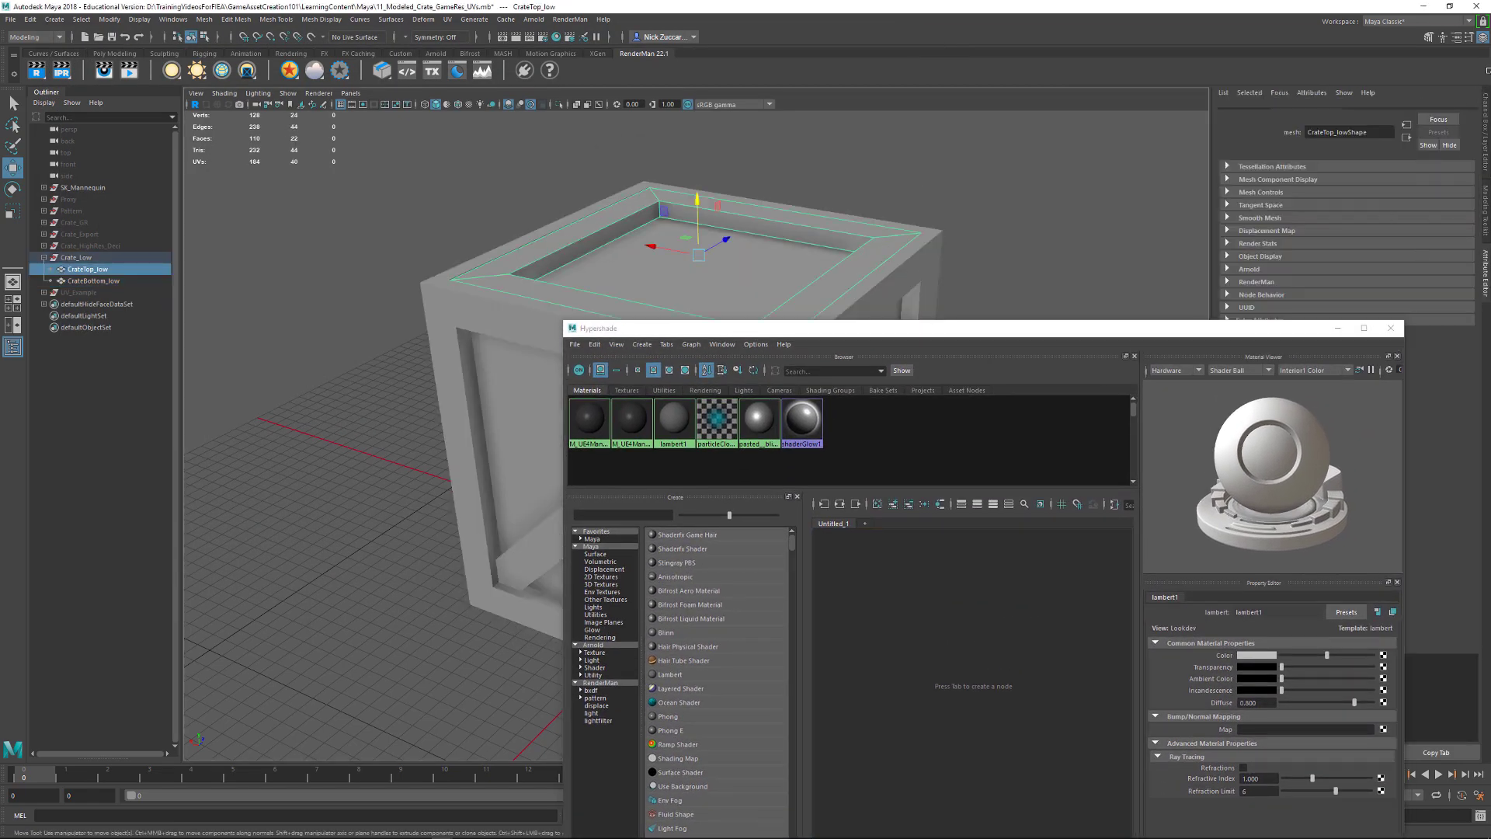
scroll(1191, 295, "down", 2)
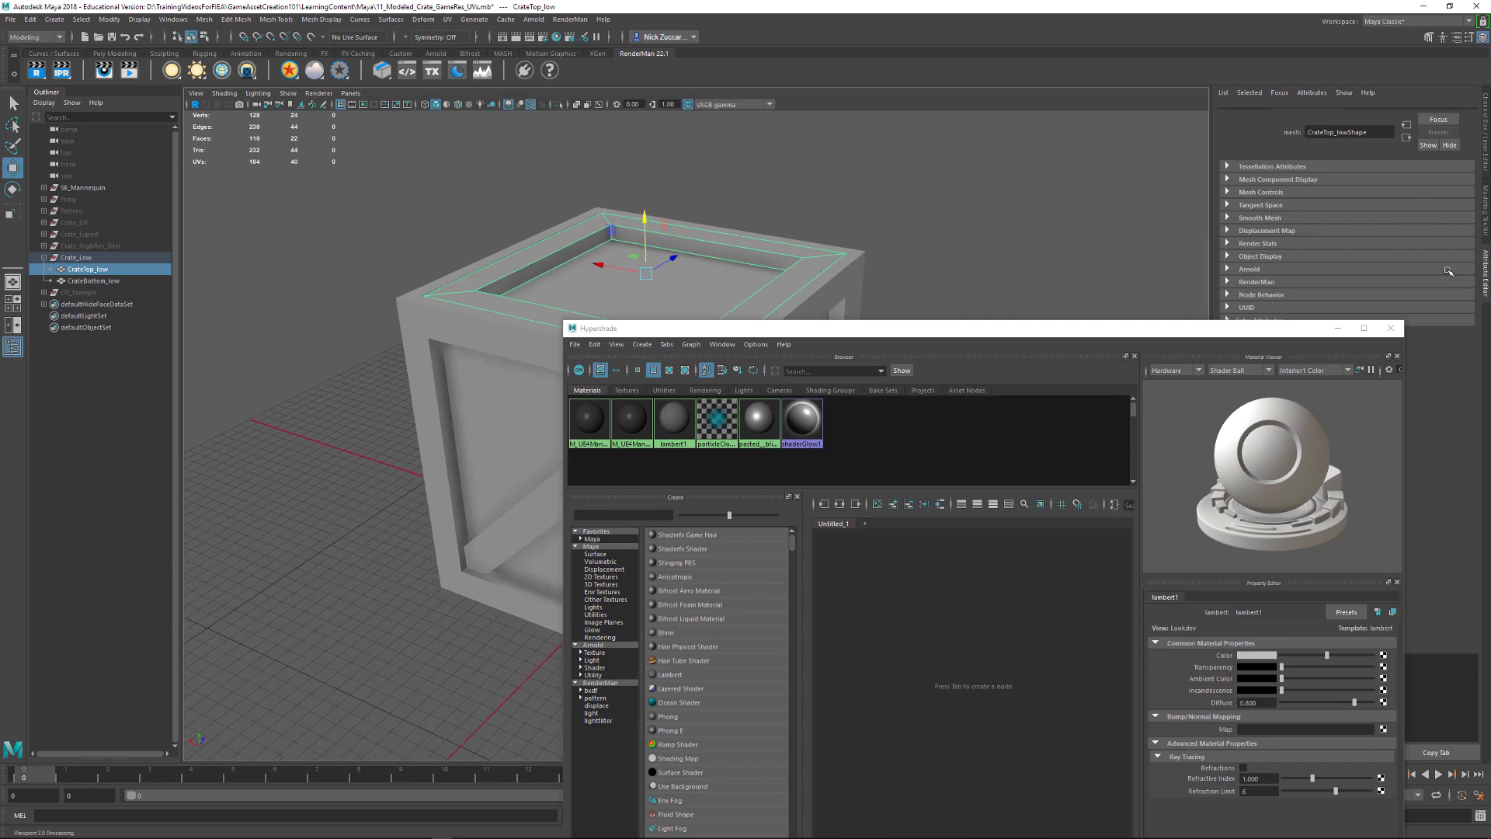
left_click_drag(1483, 272, 984, 144)
left_click(1186, 175)
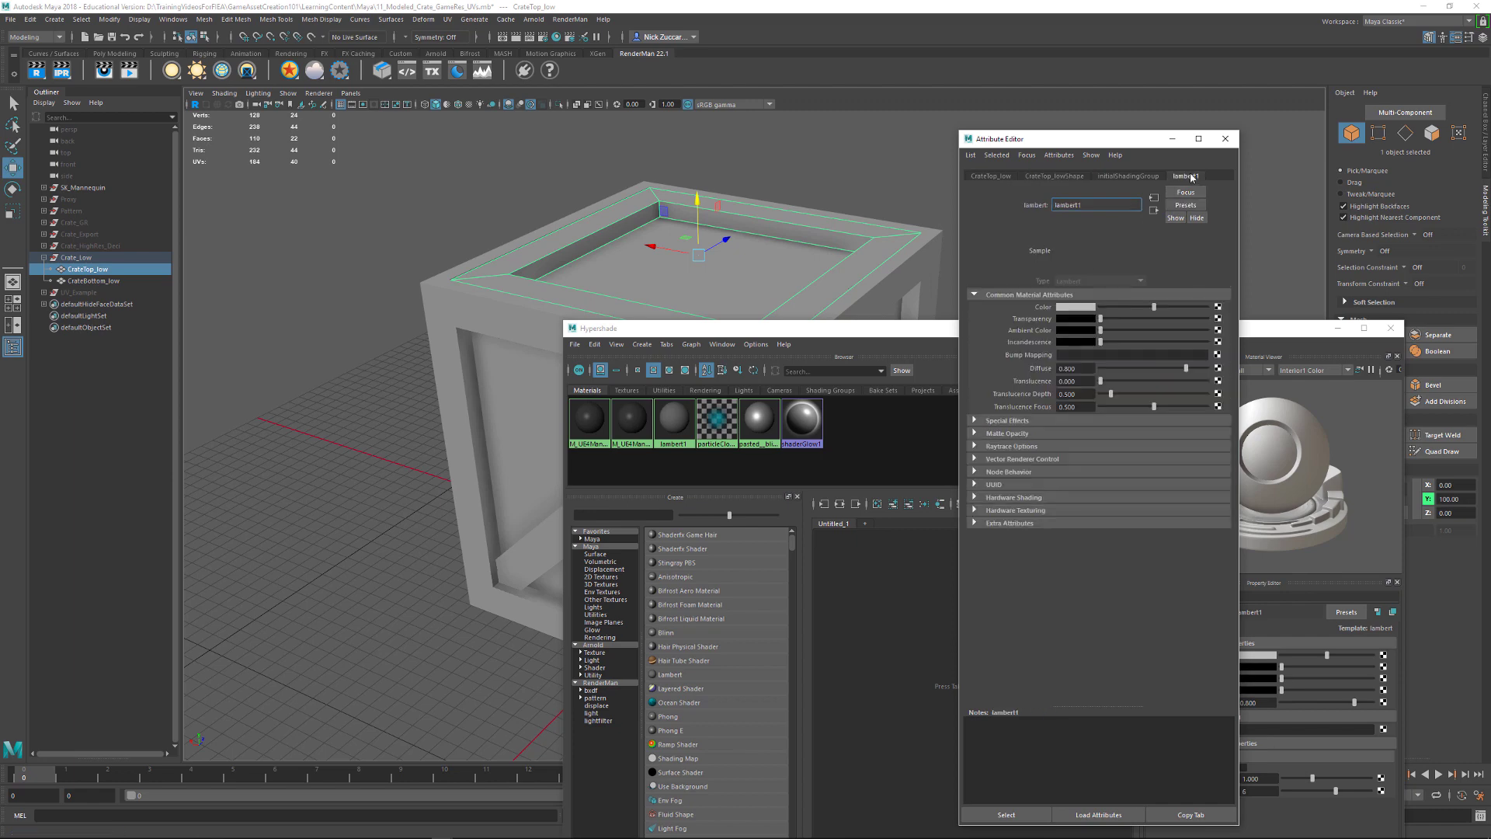
Step: Reselect both crate pieces and rearrange the Hypershade window beside the crate
left_click(913, 287)
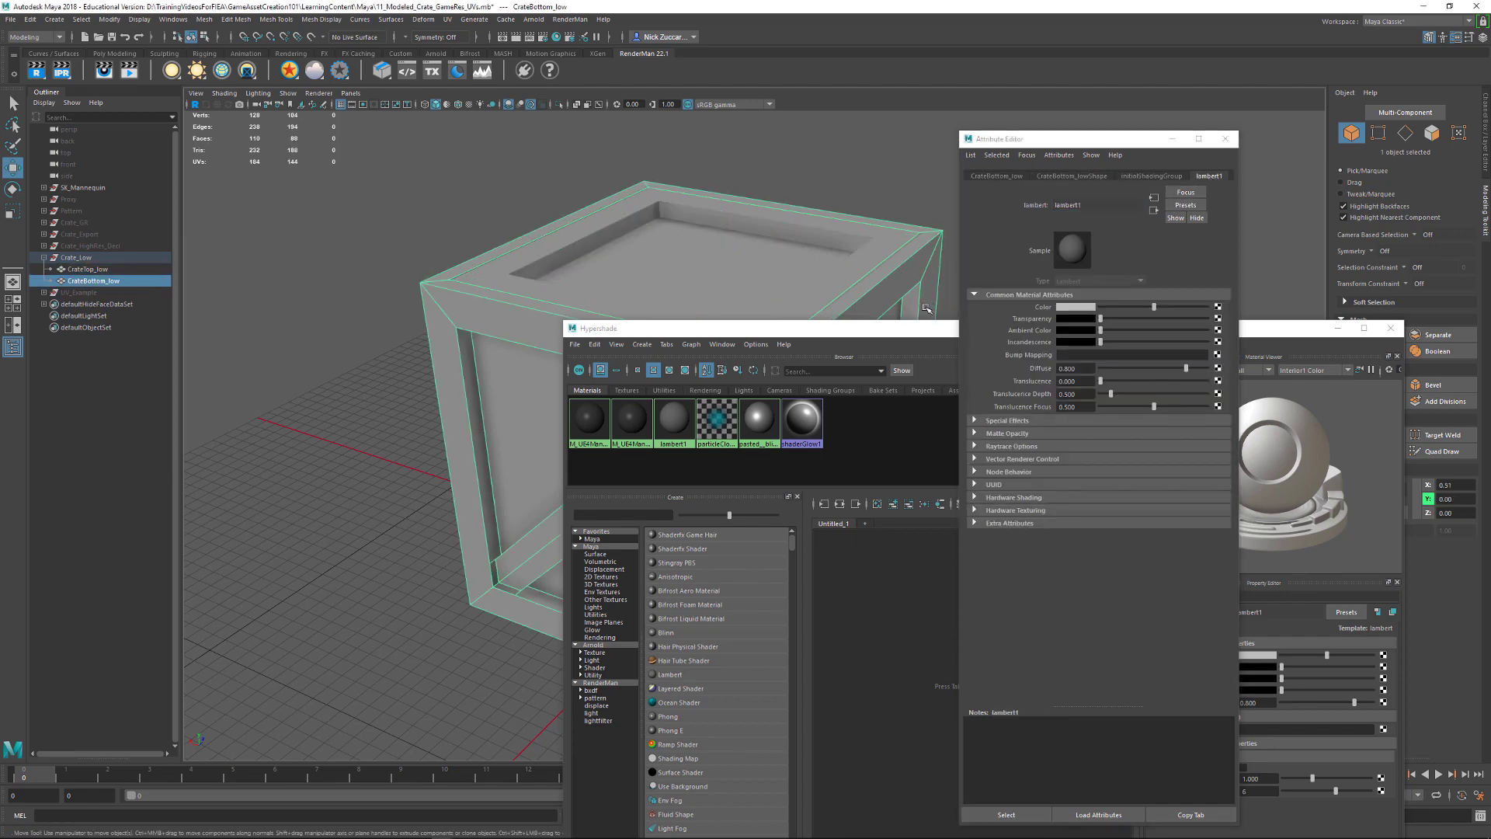
left_click_drag(925, 337, 699, 403)
left_click(704, 289, "shift")
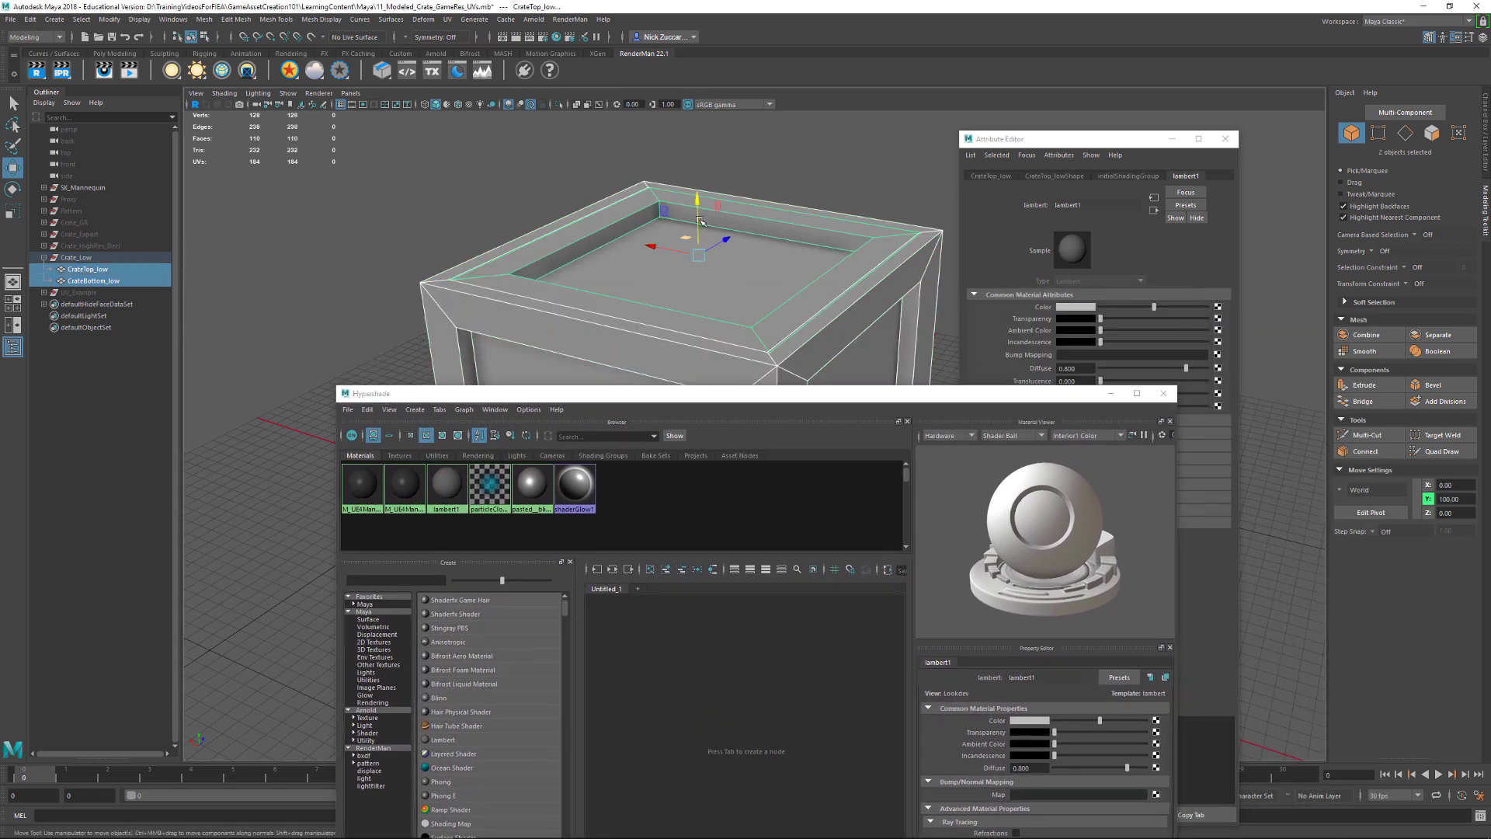
left_click_drag(831, 188, 724, 209, "alt")
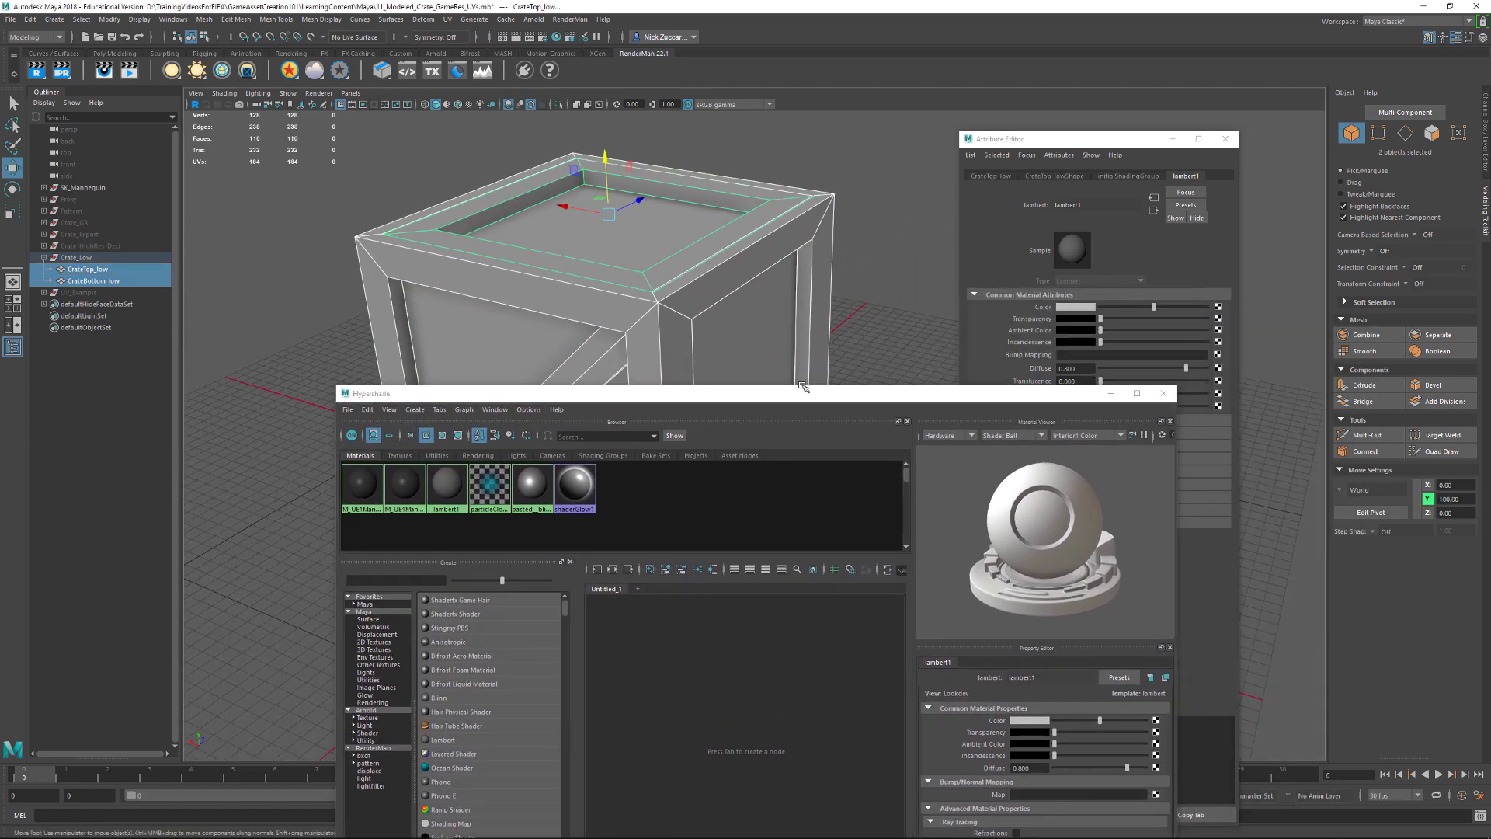
left_click_drag(803, 397, 970, 381)
Step: Select only the crate top and bring its UV layout into view in the UV Editor
left_click(704, 158)
left_click(691, 180)
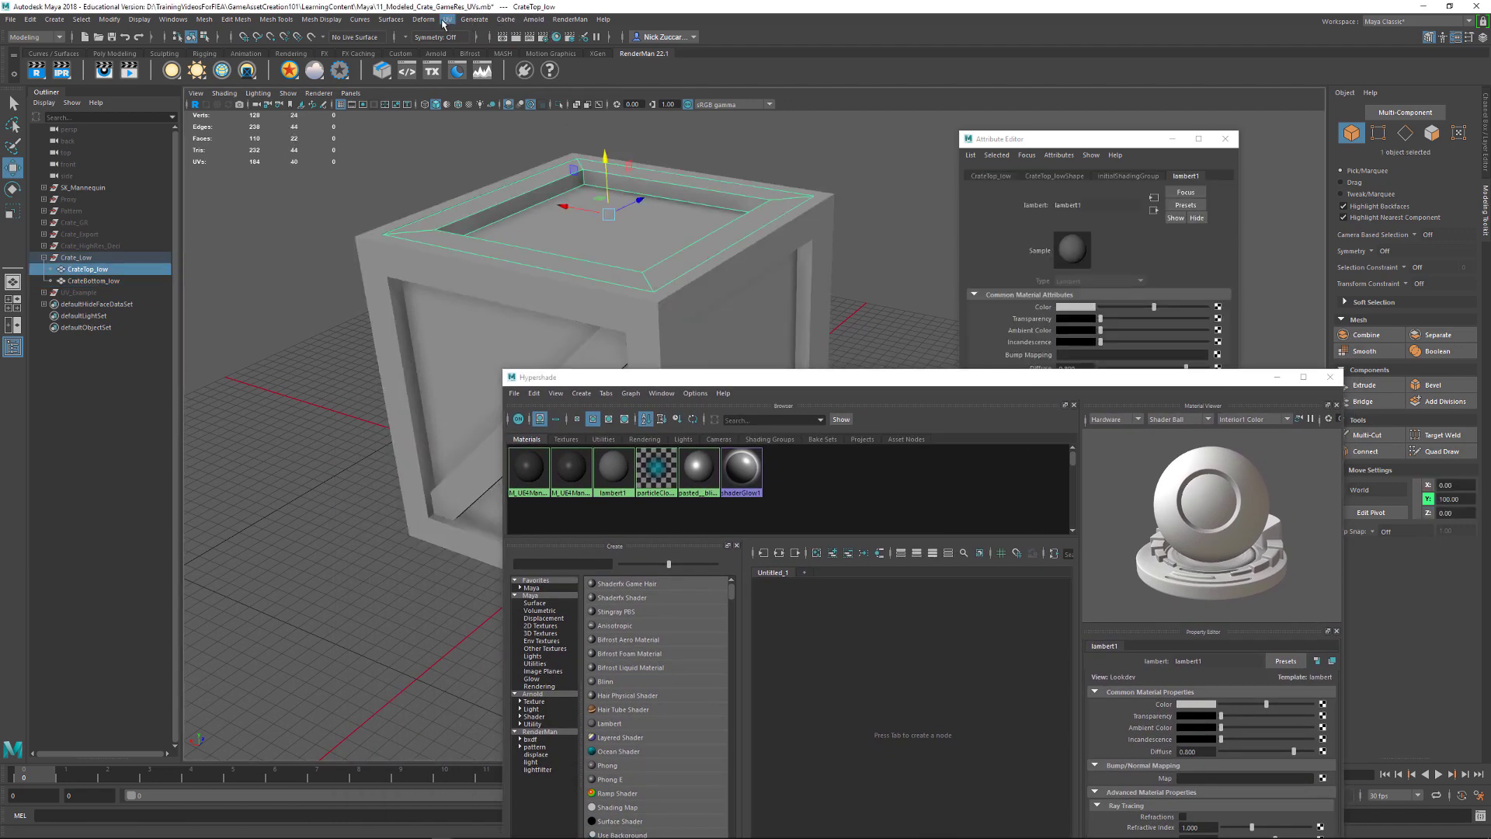
left_click(446, 19)
left_click(454, 51)
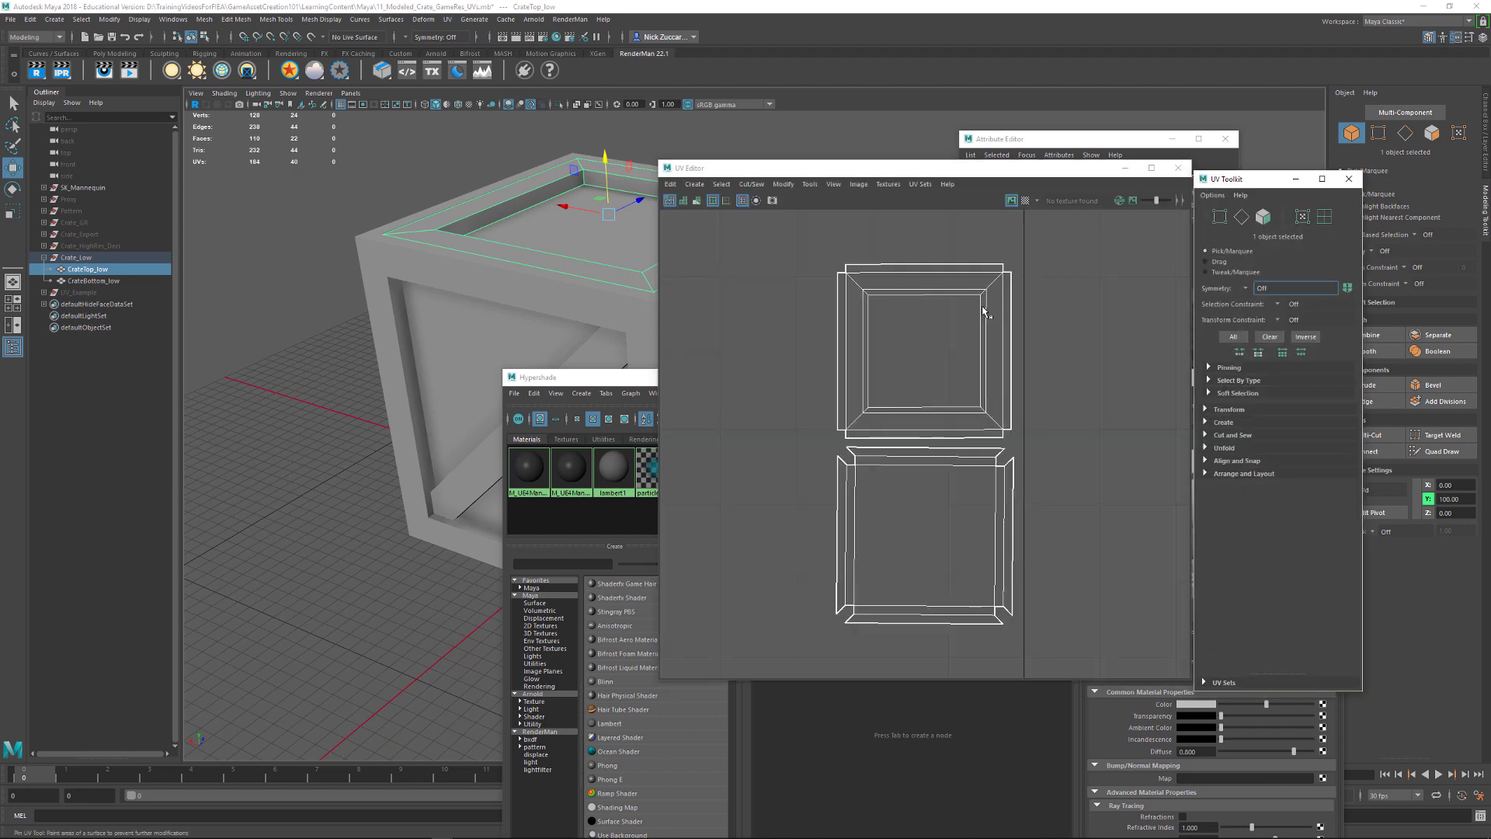
scroll(1155, 350, "down", 3)
key("w")
middle_click_drag(975, 295, 1014, 388, "alt")
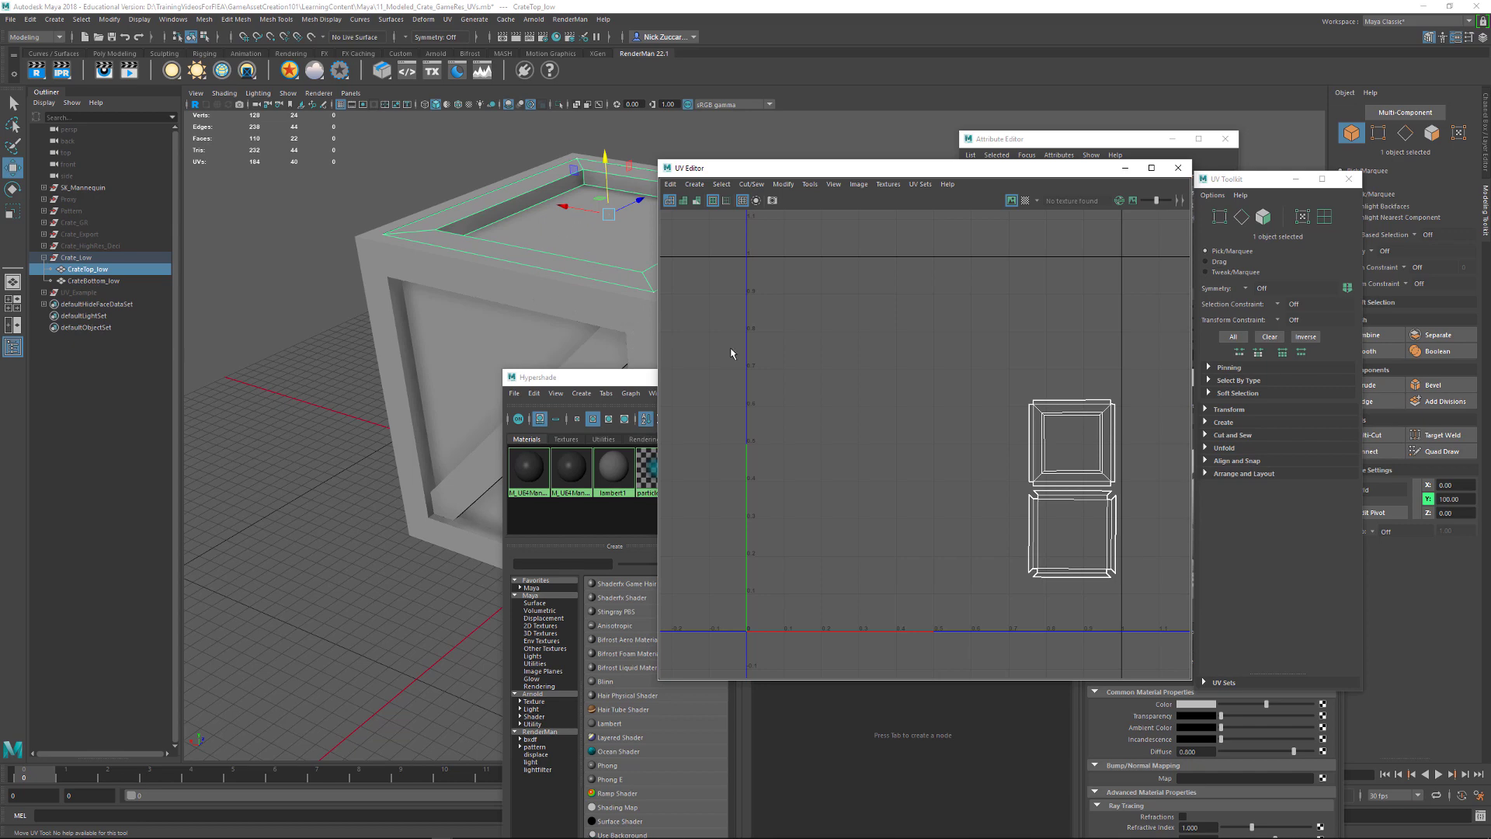
Step: Add CrateBottom_low to see all UV shells, dock the UV Toolkit, and close the editor
left_click(602, 295, "shift")
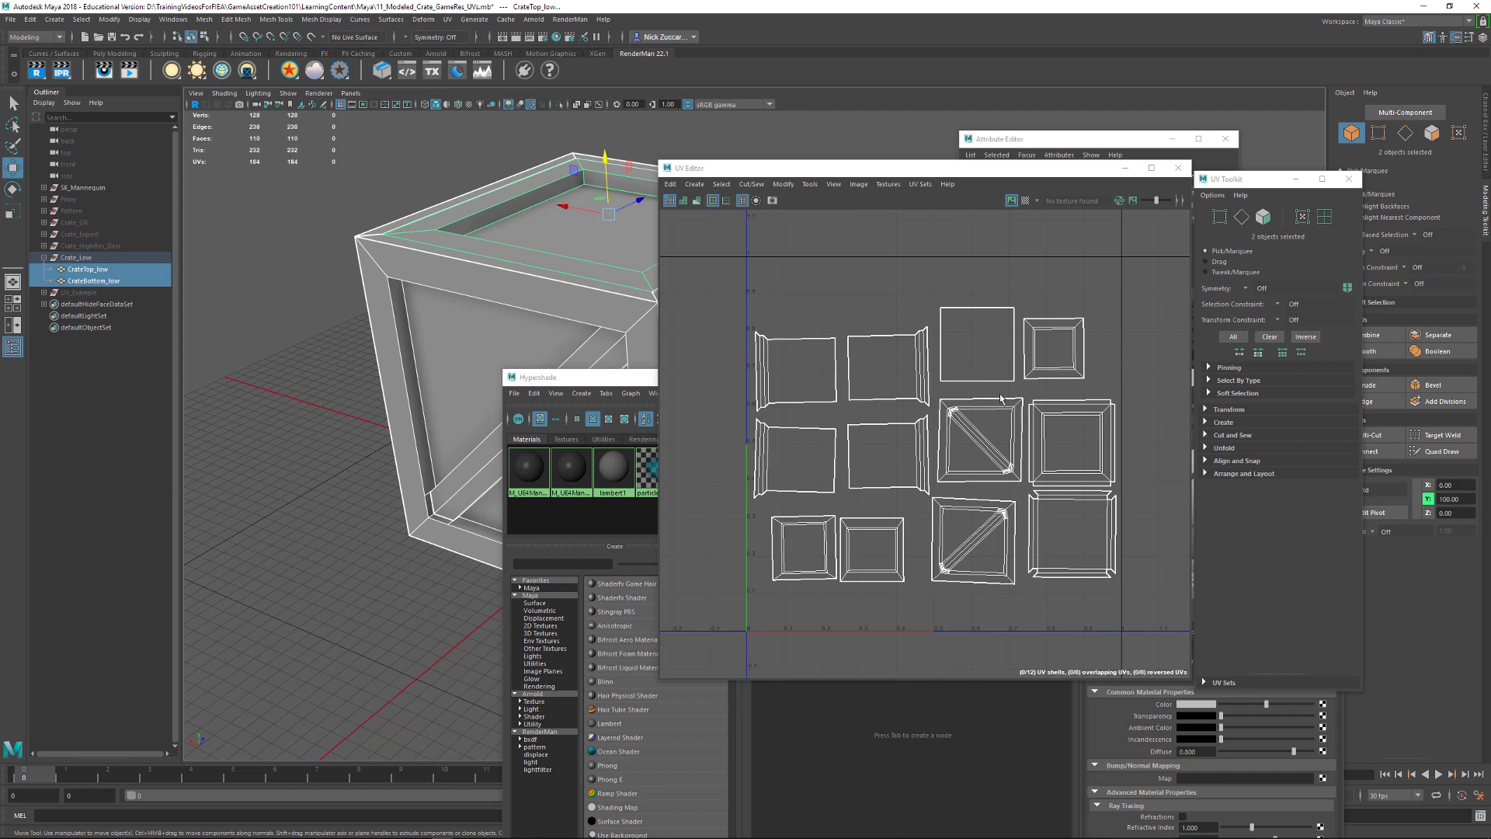
left_click(1251, 184)
left_click_drag(1251, 186, 1189, 220)
left_click(1346, 168)
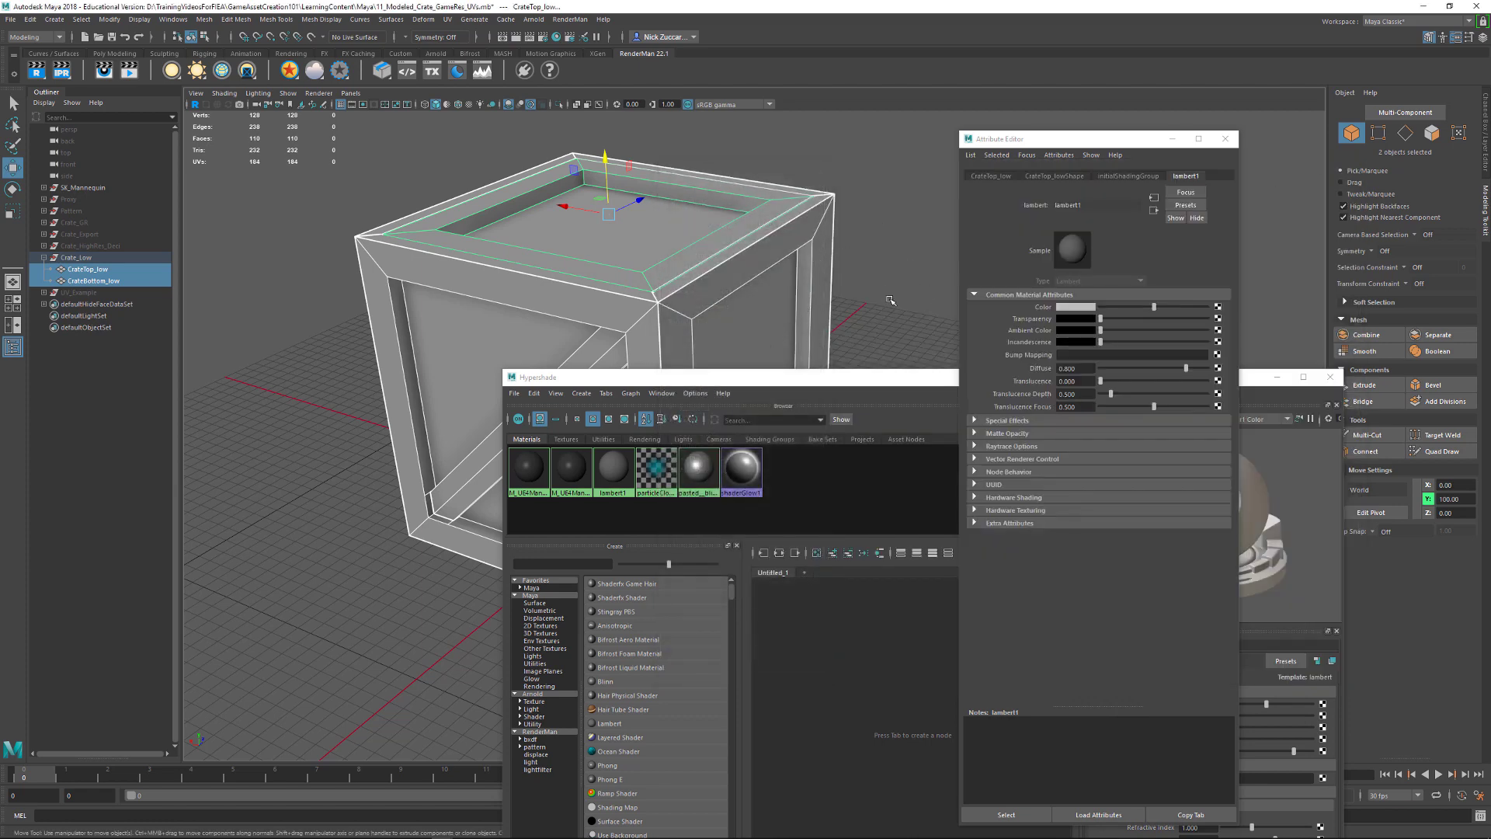
Step: Assign a new Blinn material named Crate to the crate bottom
left_click(870, 311)
left_click_drag(666, 377, 453, 365)
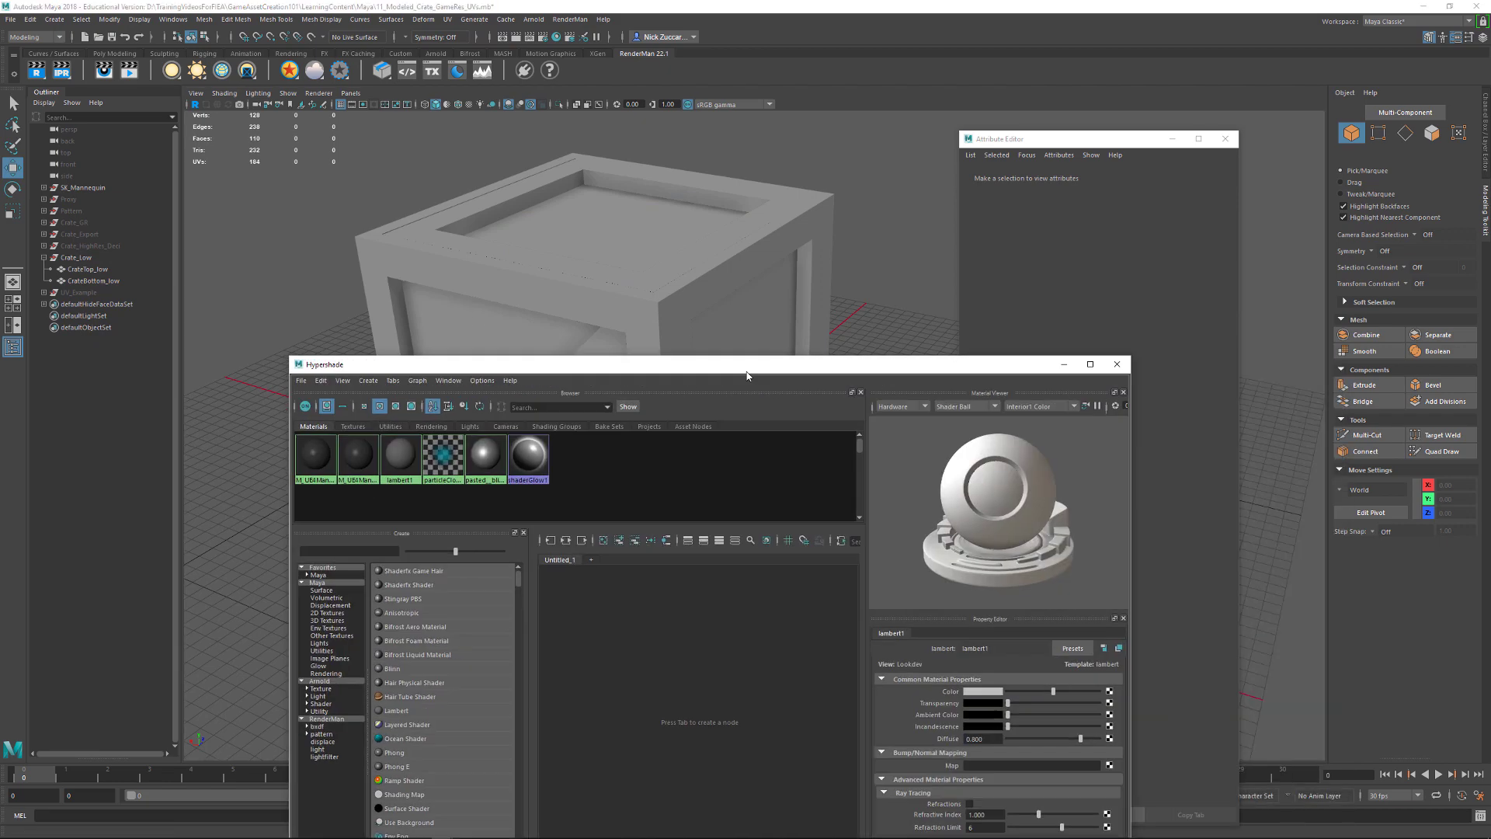
left_click(1116, 364)
left_click(646, 424)
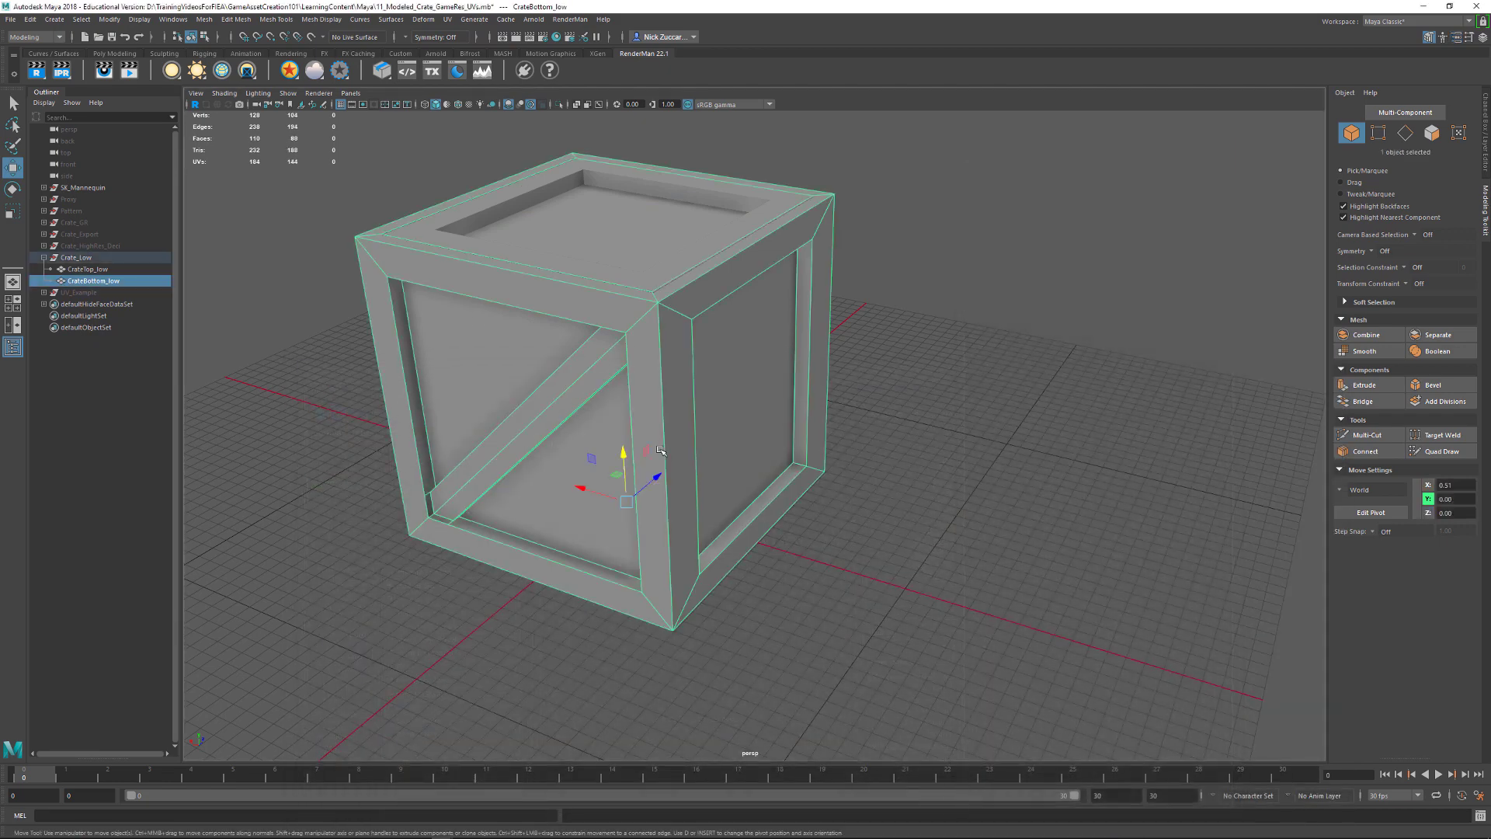
mouse_move(647, 425)
right_mouse_down()
mouse_move(703, 407)
mouse_move(662, 418)
right_mouse_up()
right_click(641, 449)
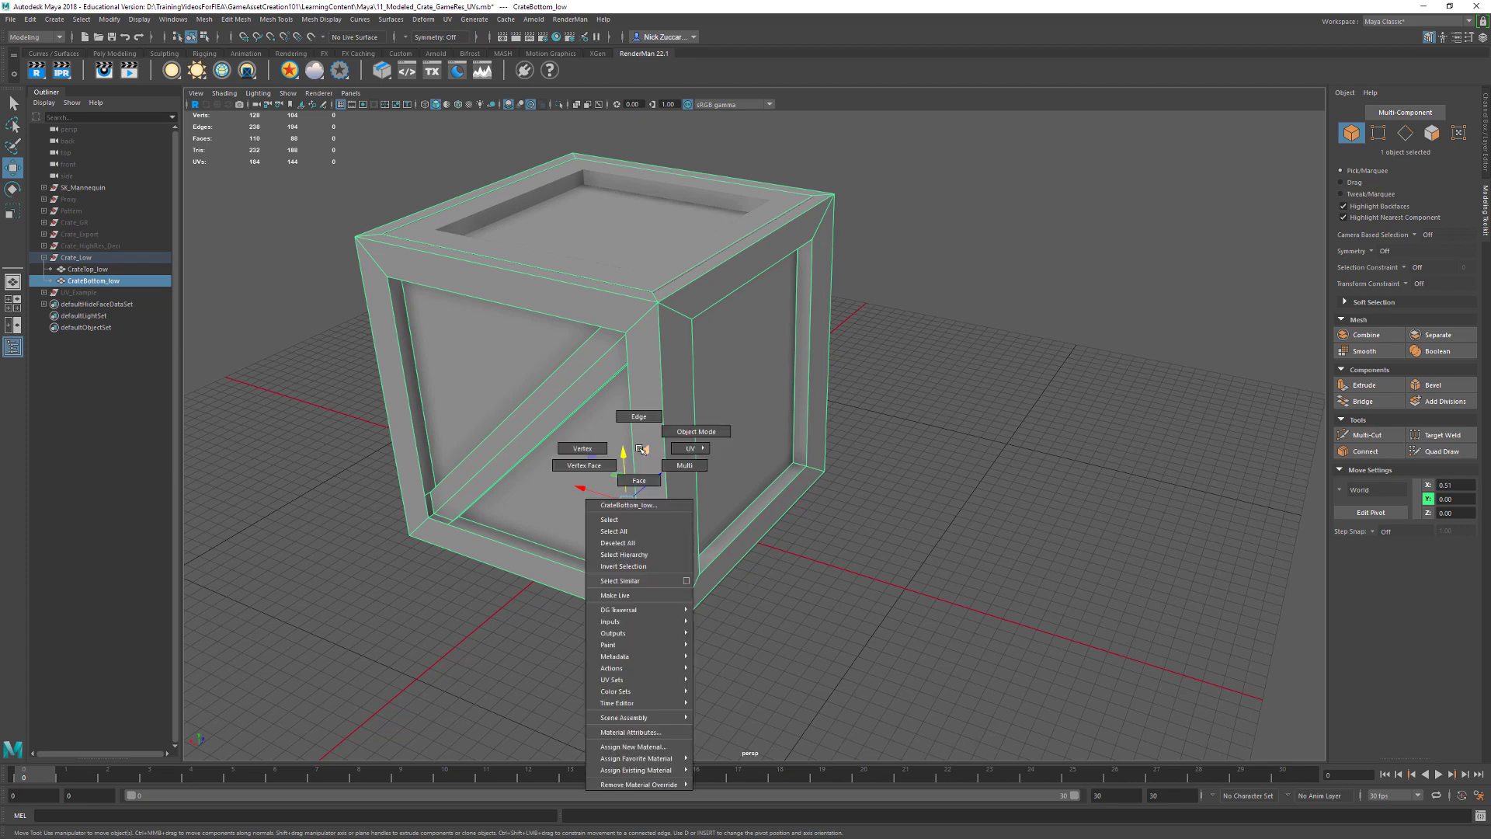
right_click_drag(642, 449, 666, 749)
left_click_drag(559, 287, 872, 294)
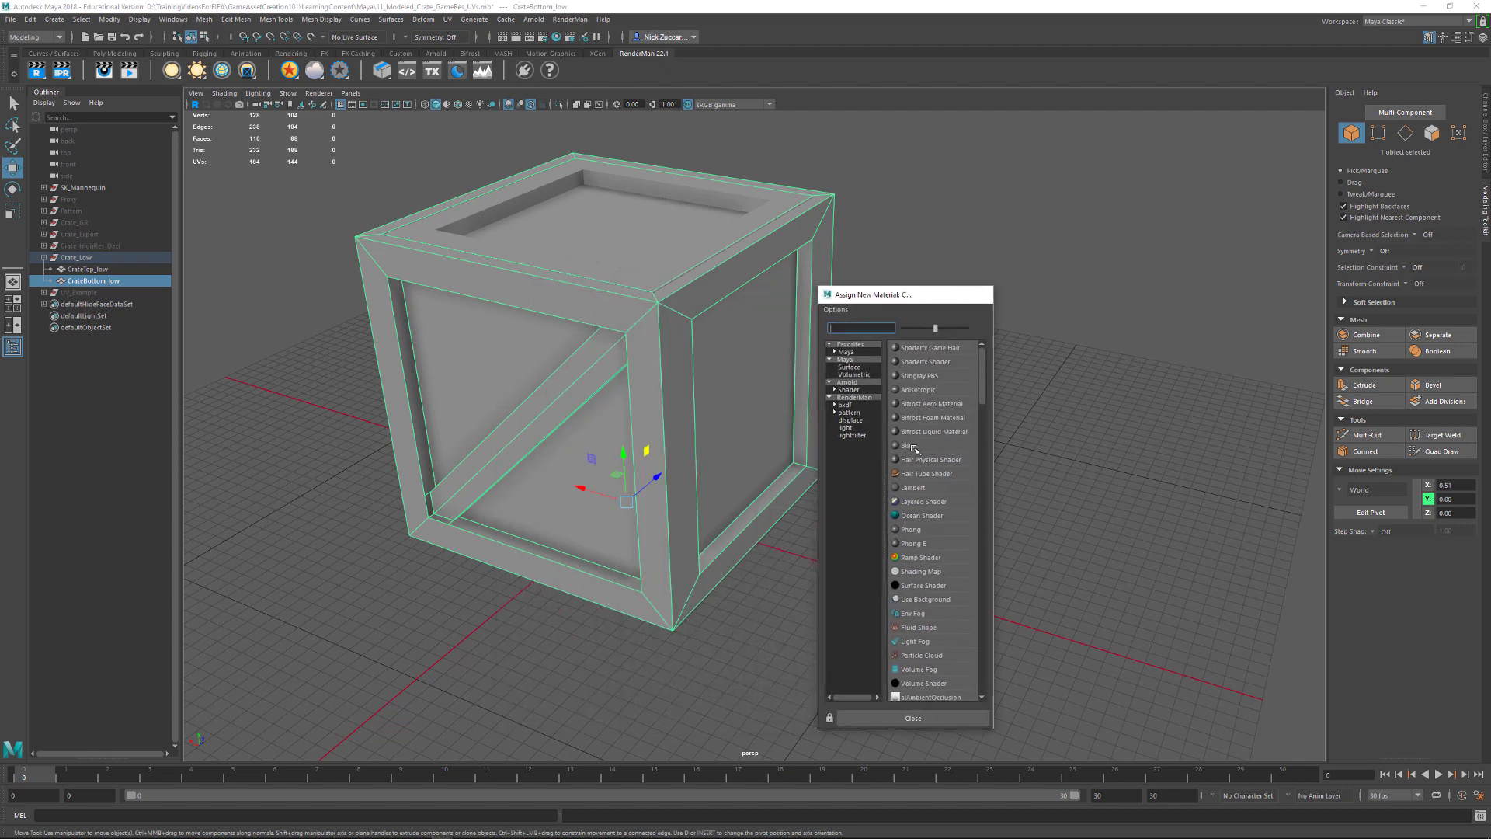
left_click(915, 449)
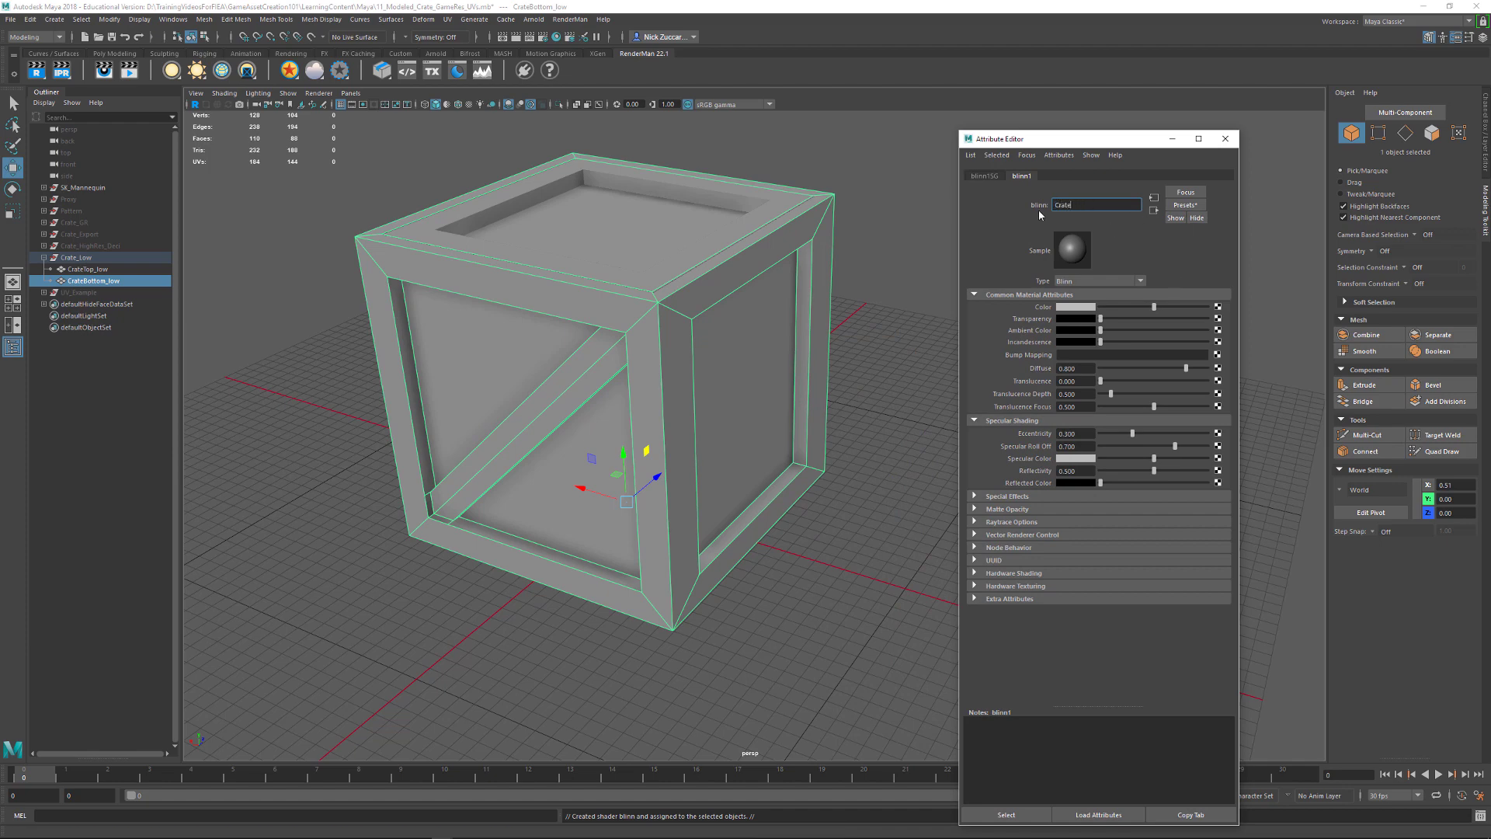
key("Return")
Step: Assign the Crate material to the crate top as well
left_click(872, 333)
left_click(681, 220)
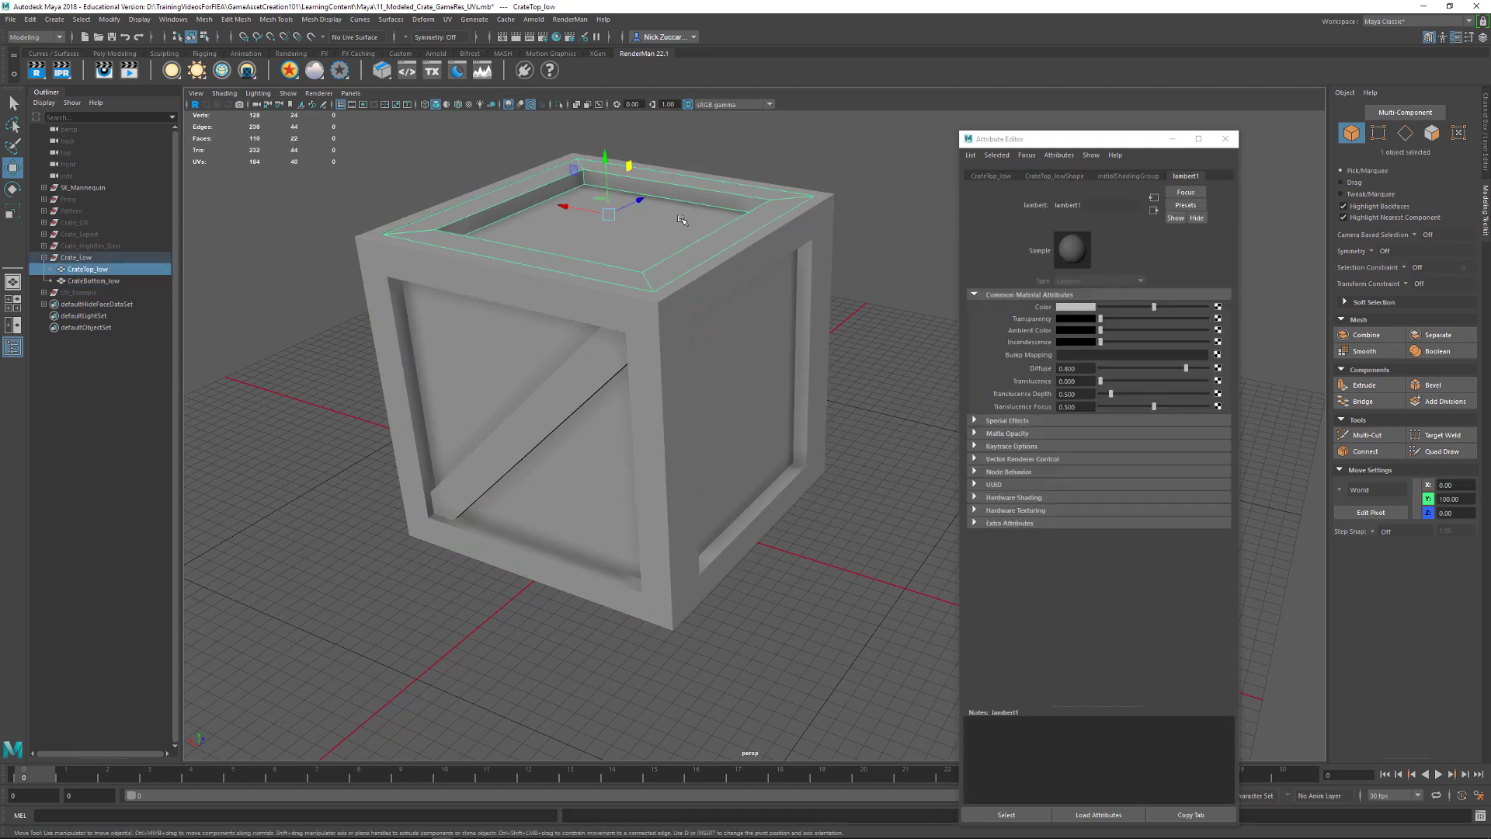
right_click(682, 219)
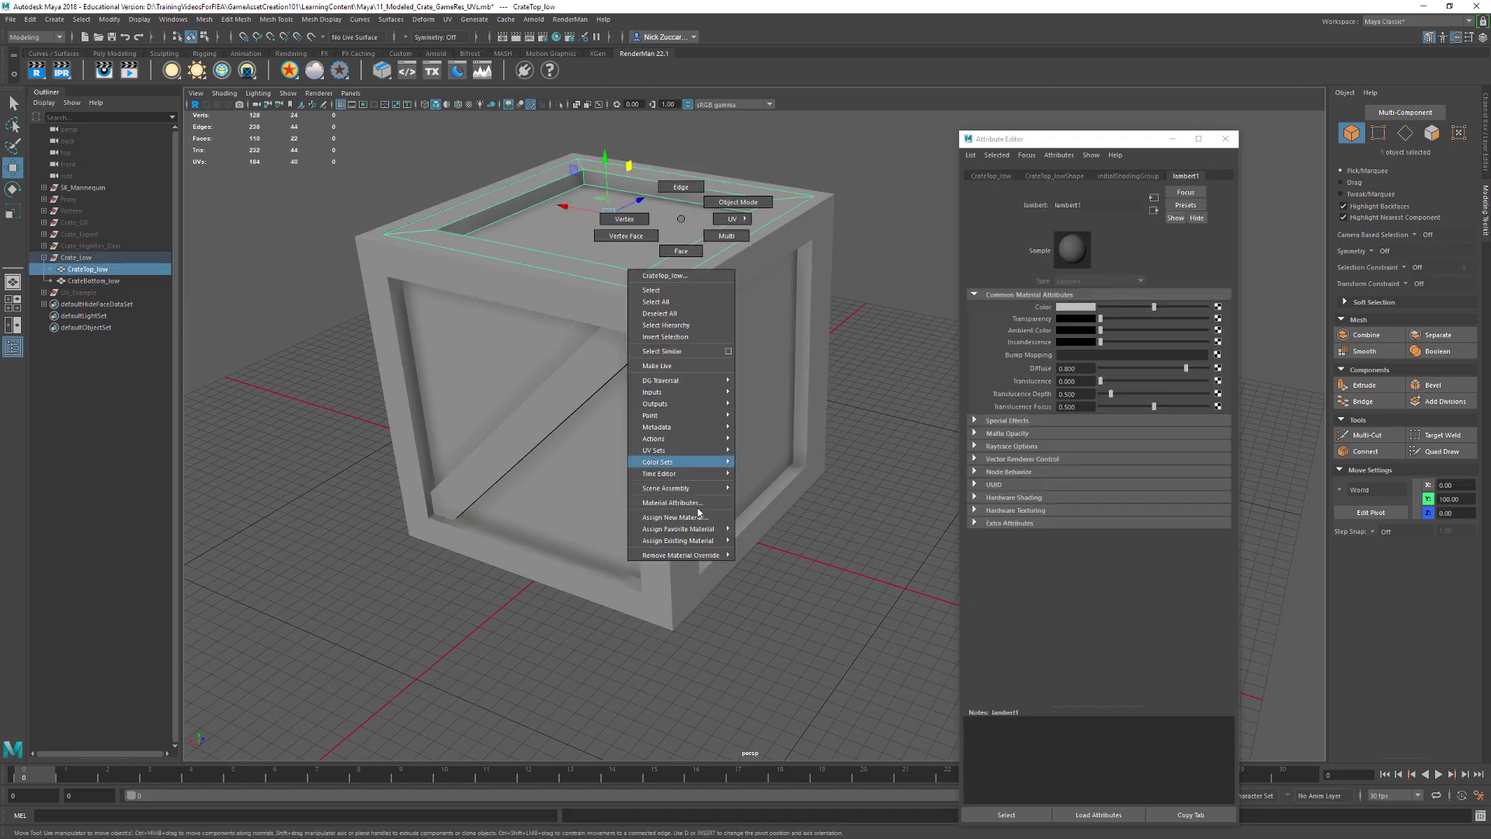
mouse_move(694, 542)
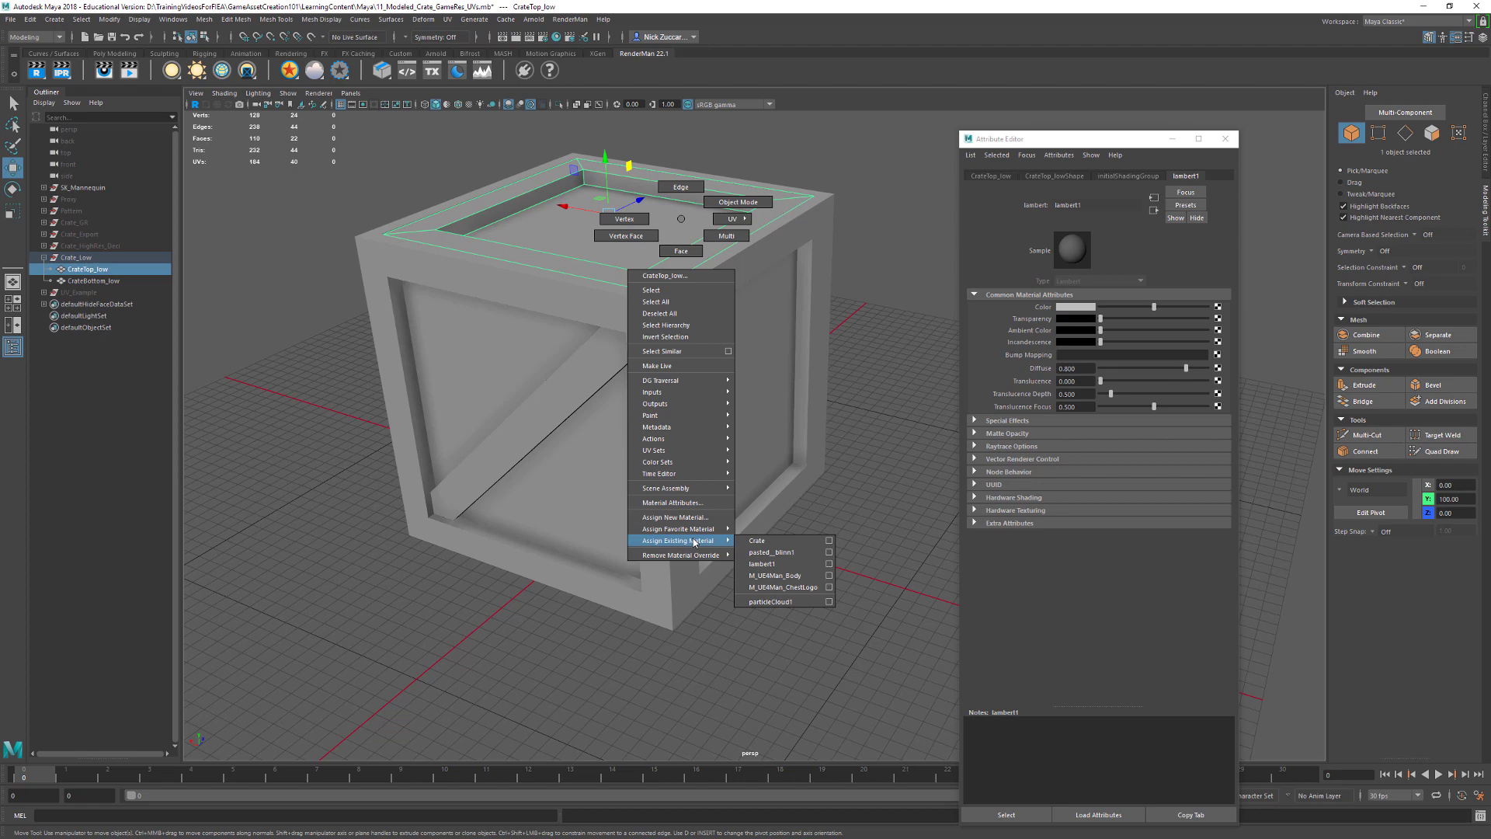
left_click(753, 540)
Step: Put lambert1 back on both crate bottom and top, then close the Attribute Editor
left_click(870, 425)
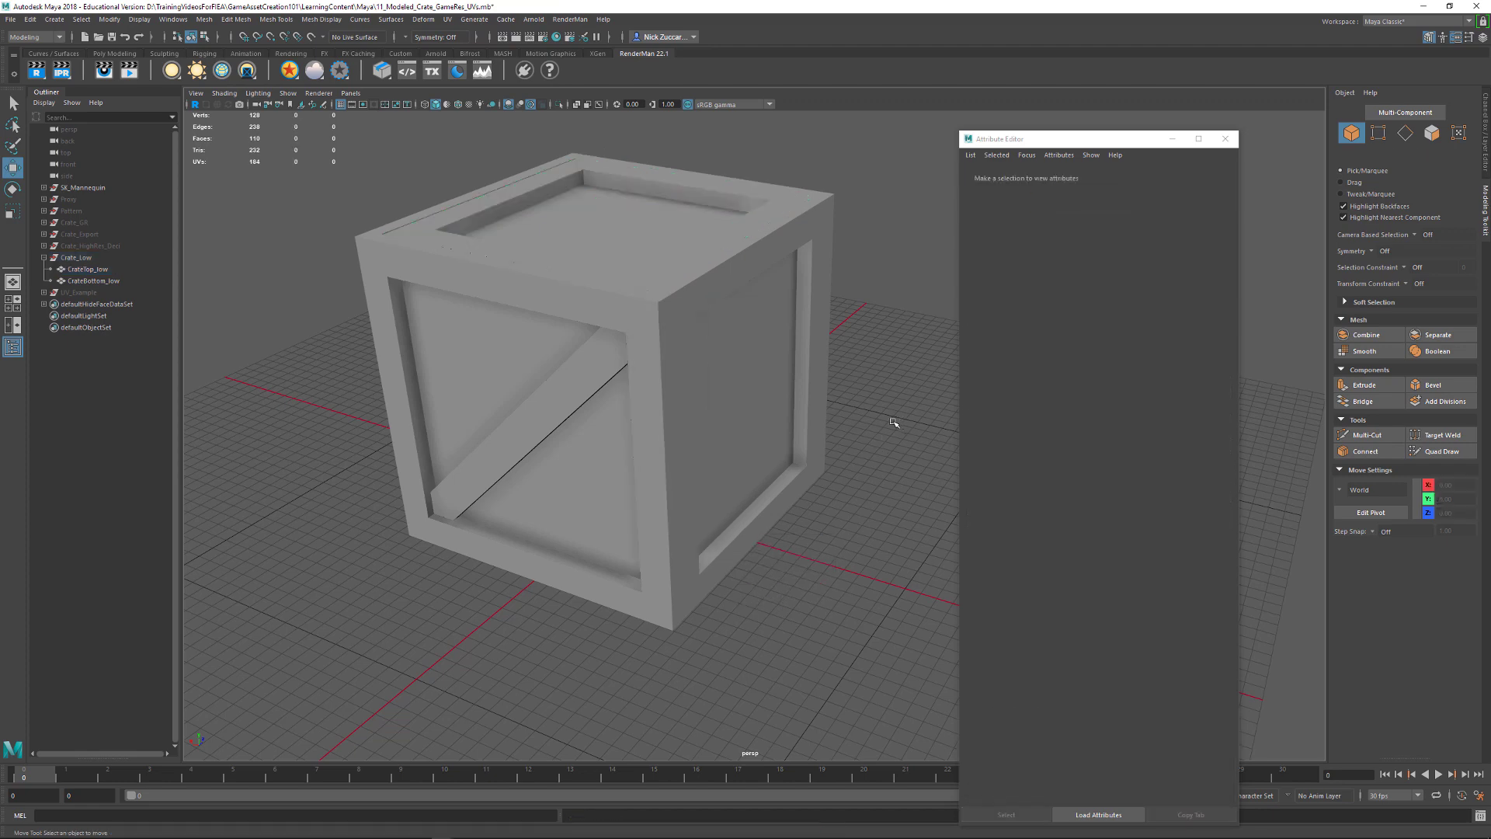
left_click_drag(851, 394, 745, 350, "alt")
left_click(563, 281)
left_click(648, 448)
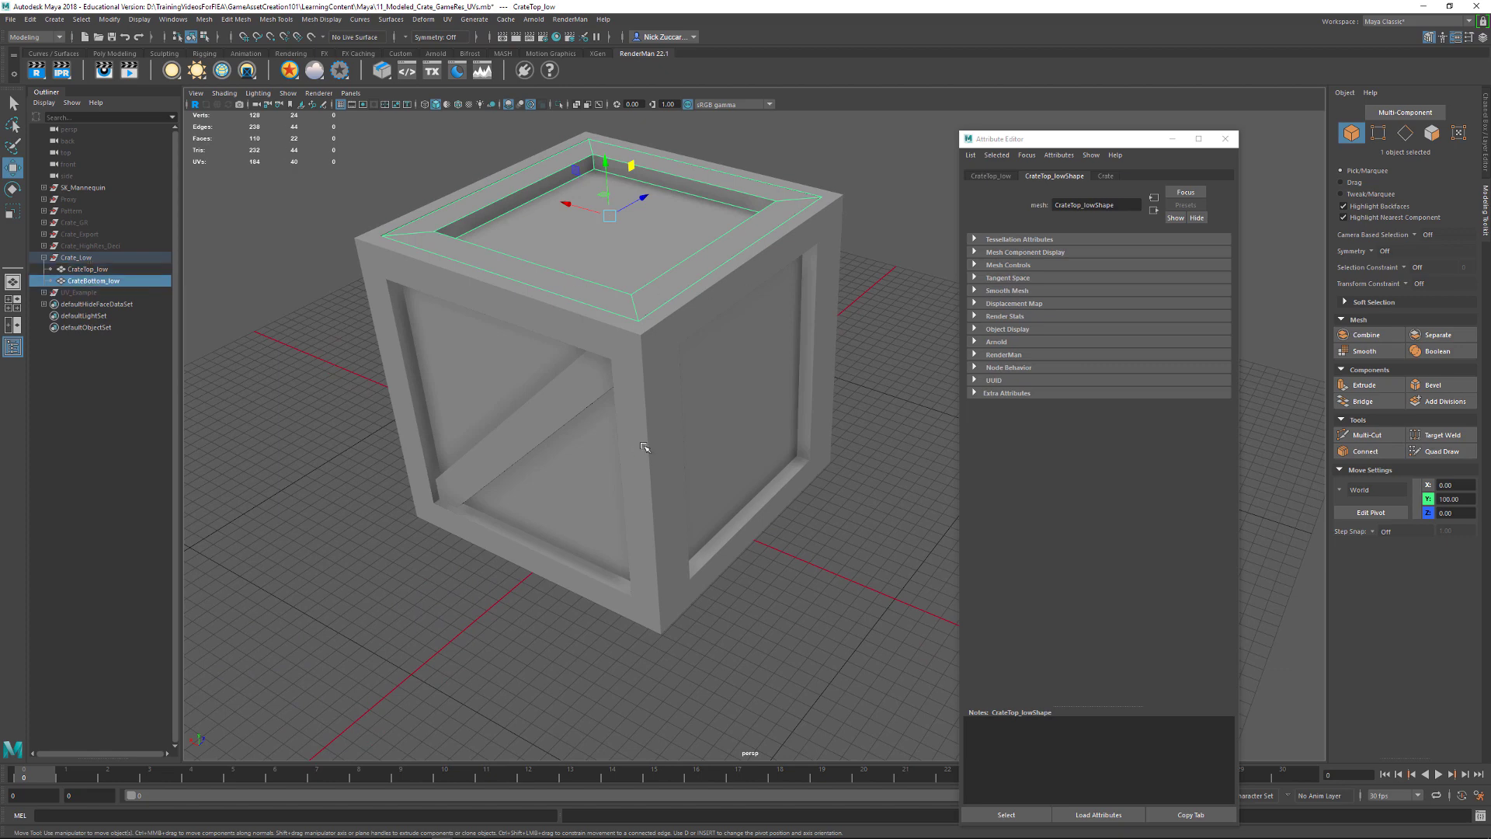
right_click(673, 452)
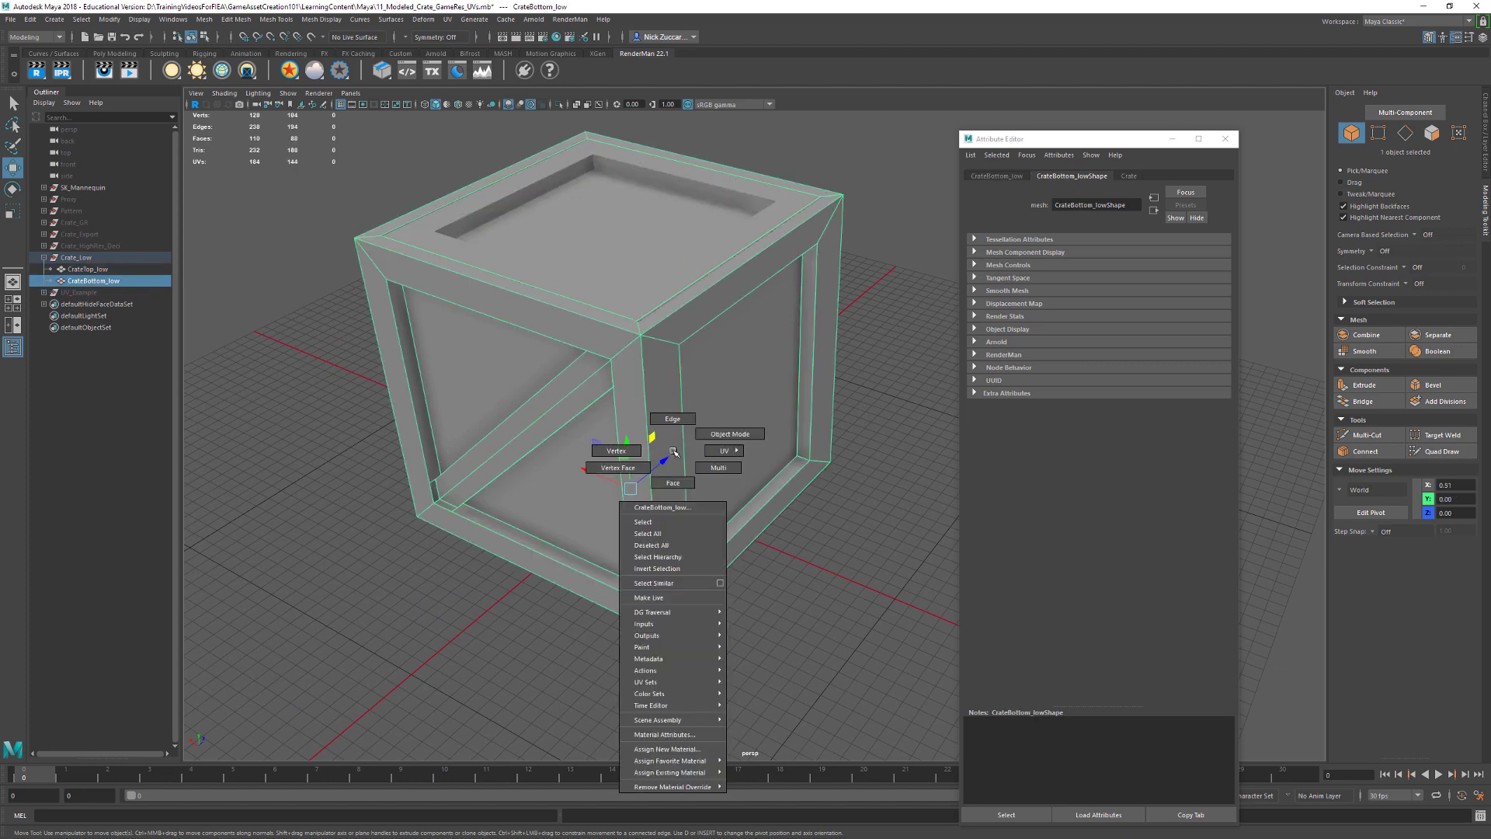
mouse_move(694, 773)
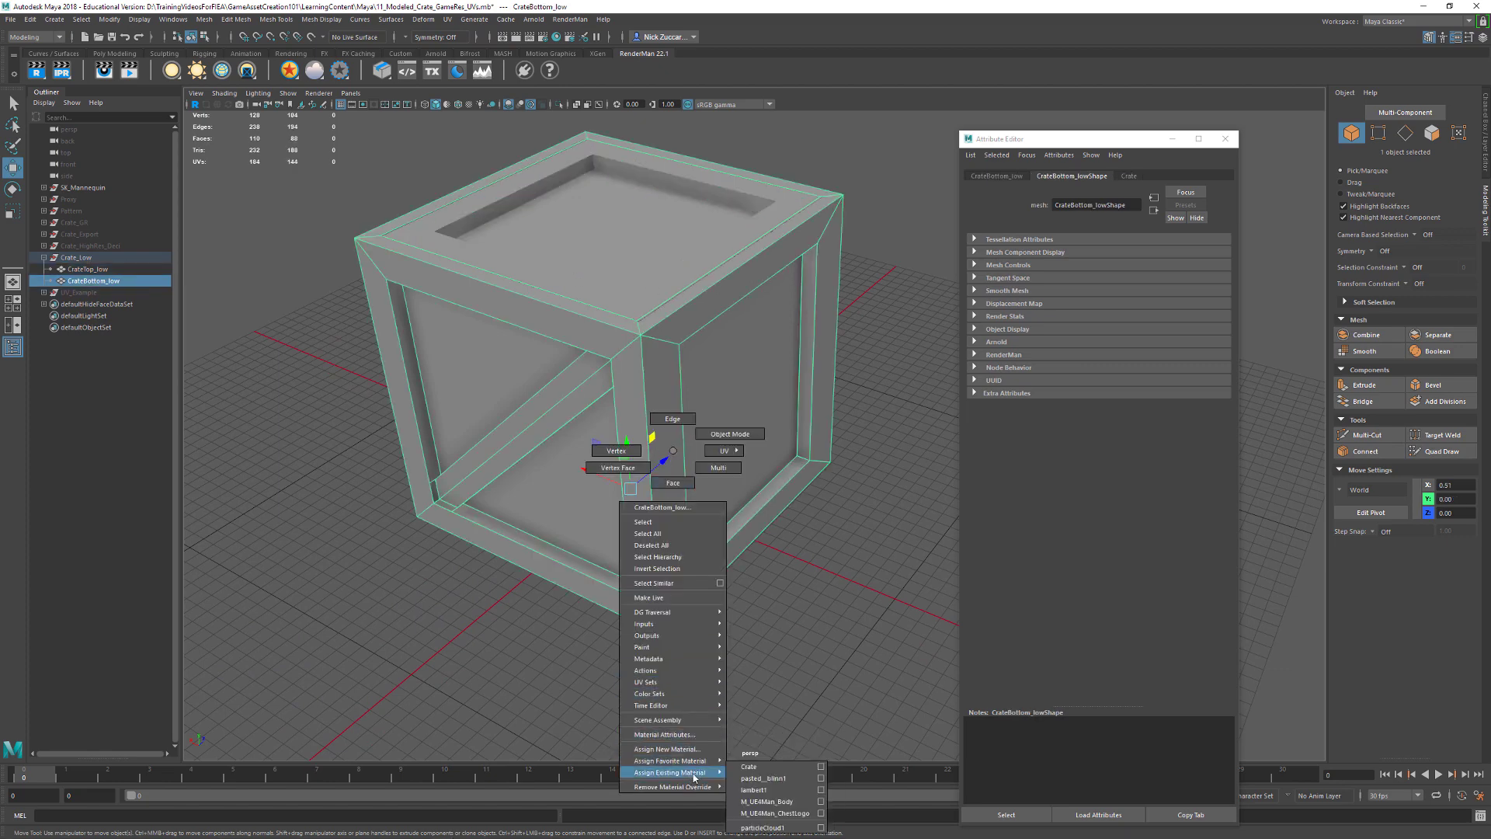
left_click(784, 792)
left_click(685, 278)
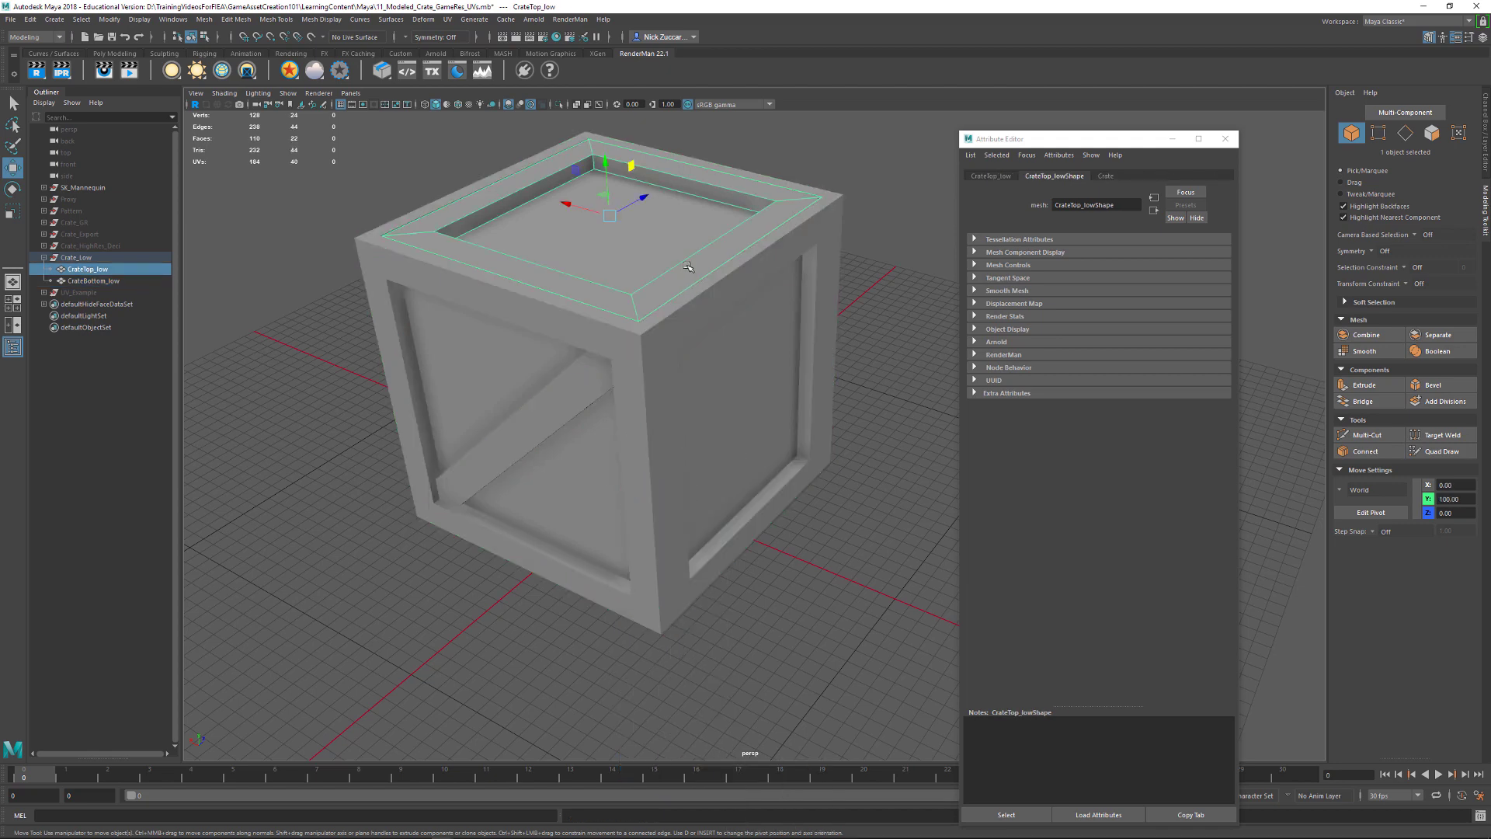
right_click(688, 266)
mouse_move(702, 586)
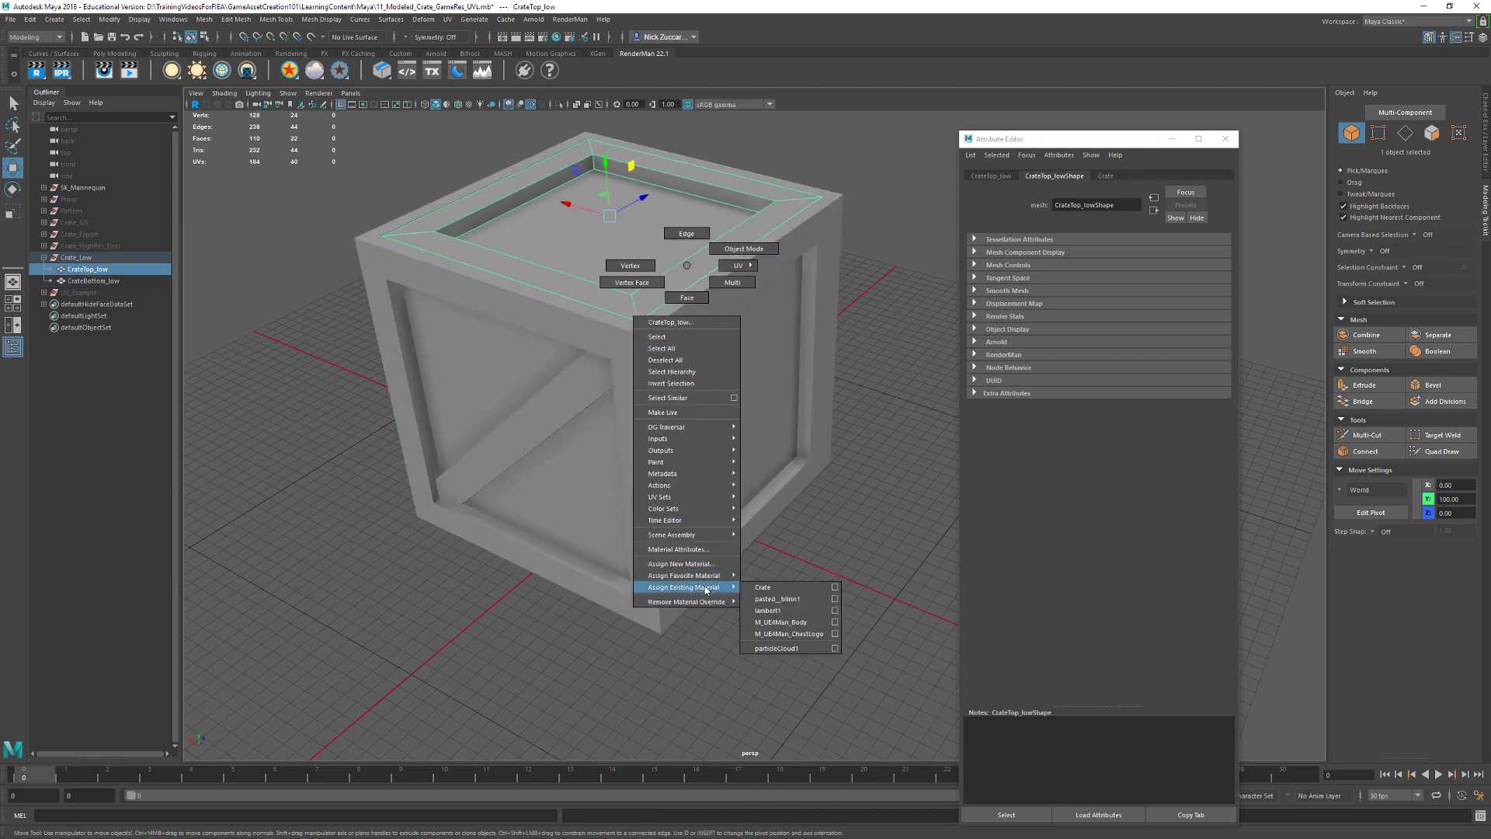
left_click(798, 612)
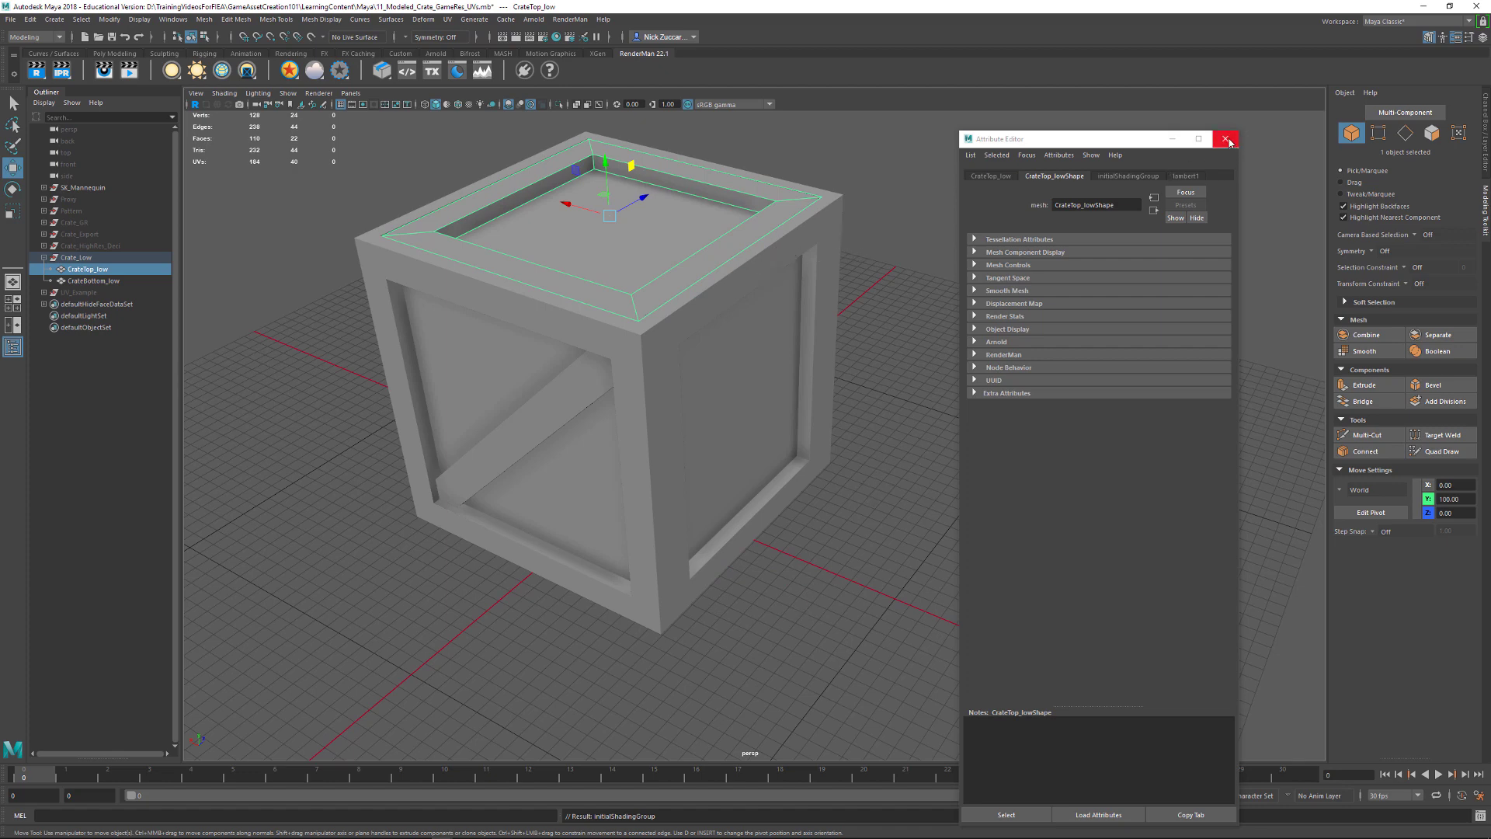
left_click(1226, 140)
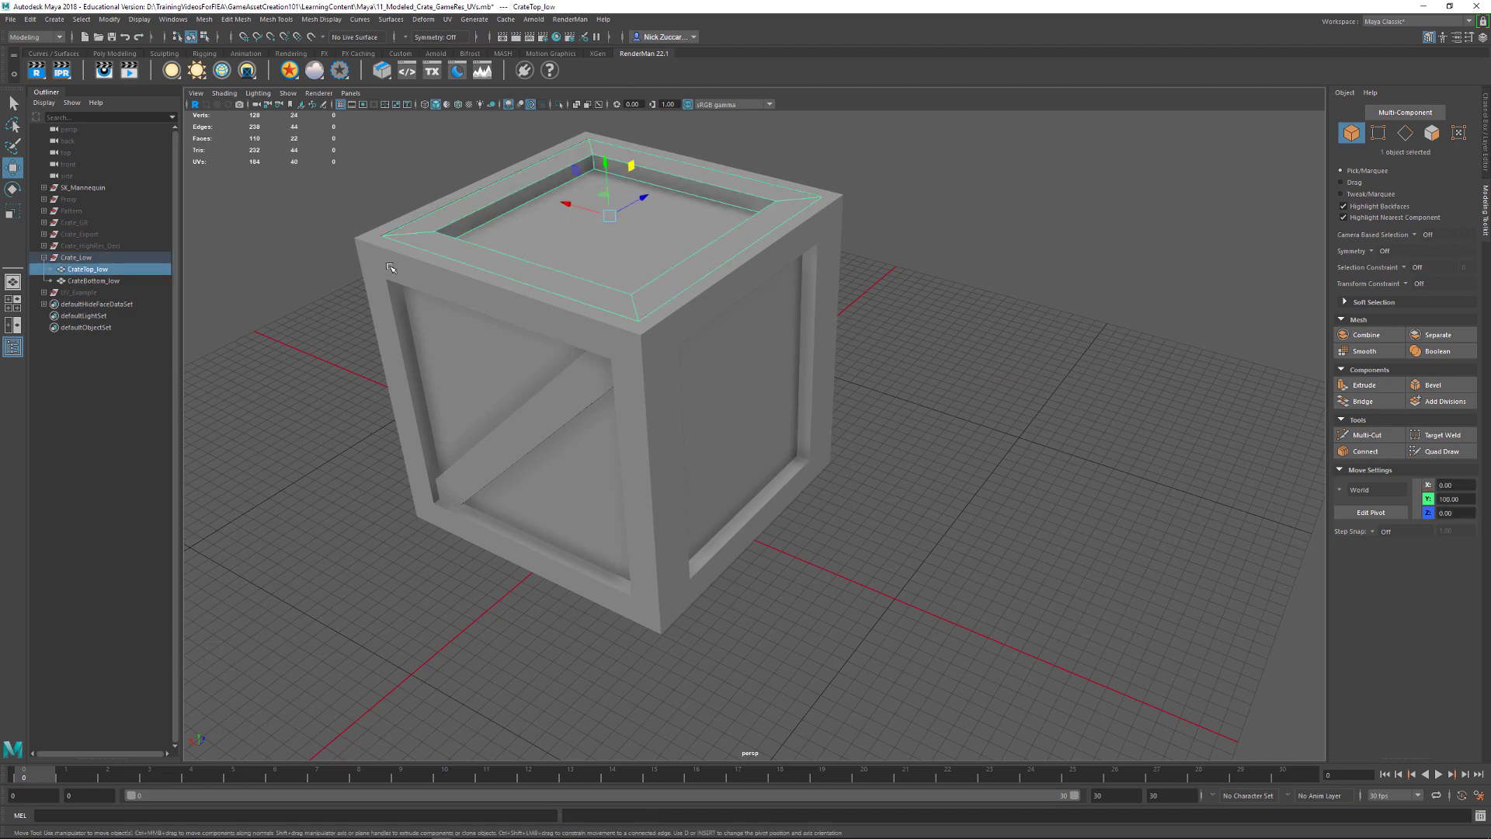
Step: With both crate meshes selected, open Export Selection options as FBX and edit its preset
middle_click_drag(422, 259, 450, 331, "alt")
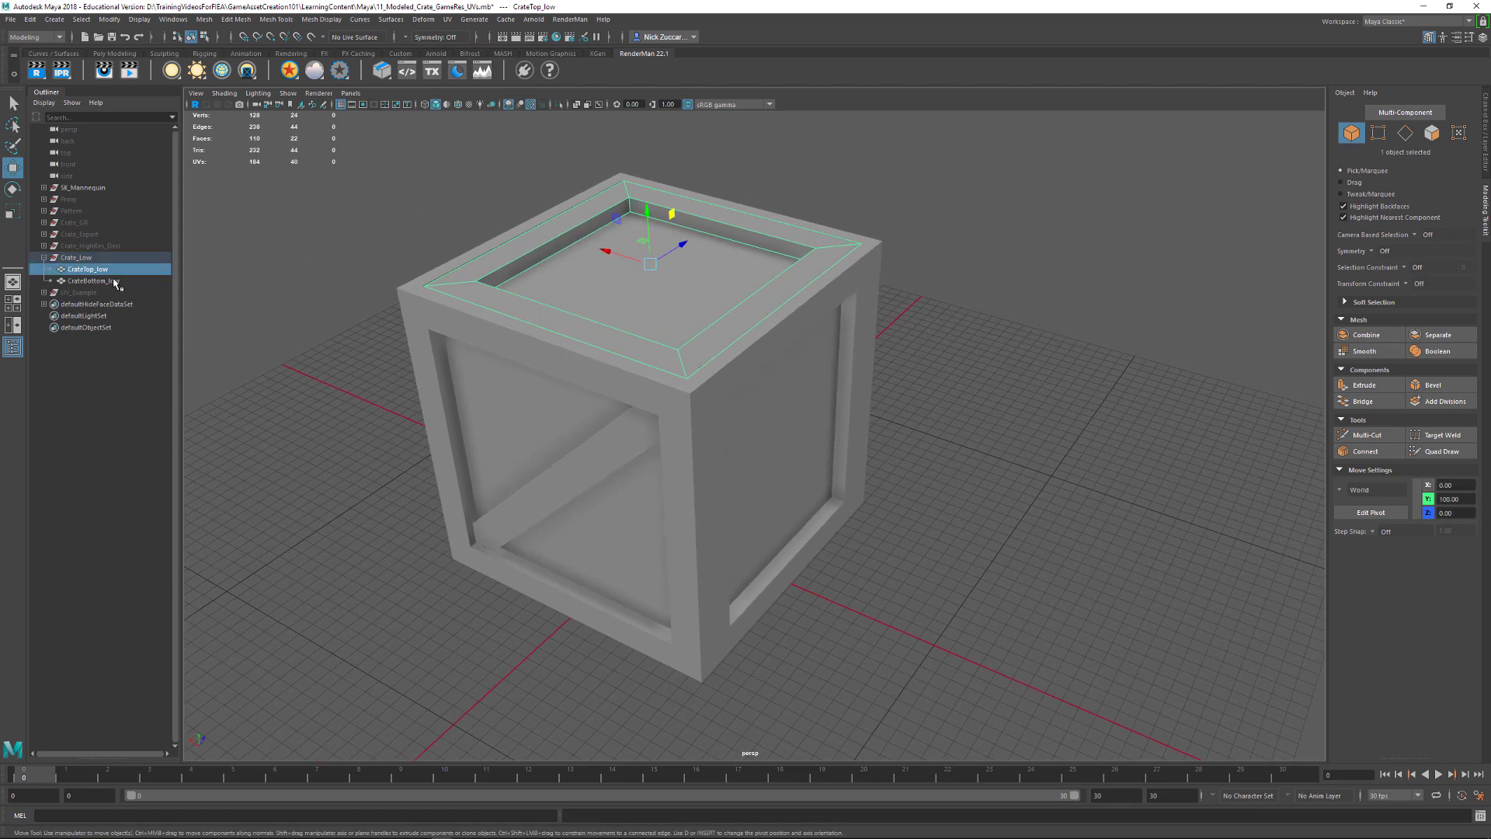
left_click(94, 280, "ctrl")
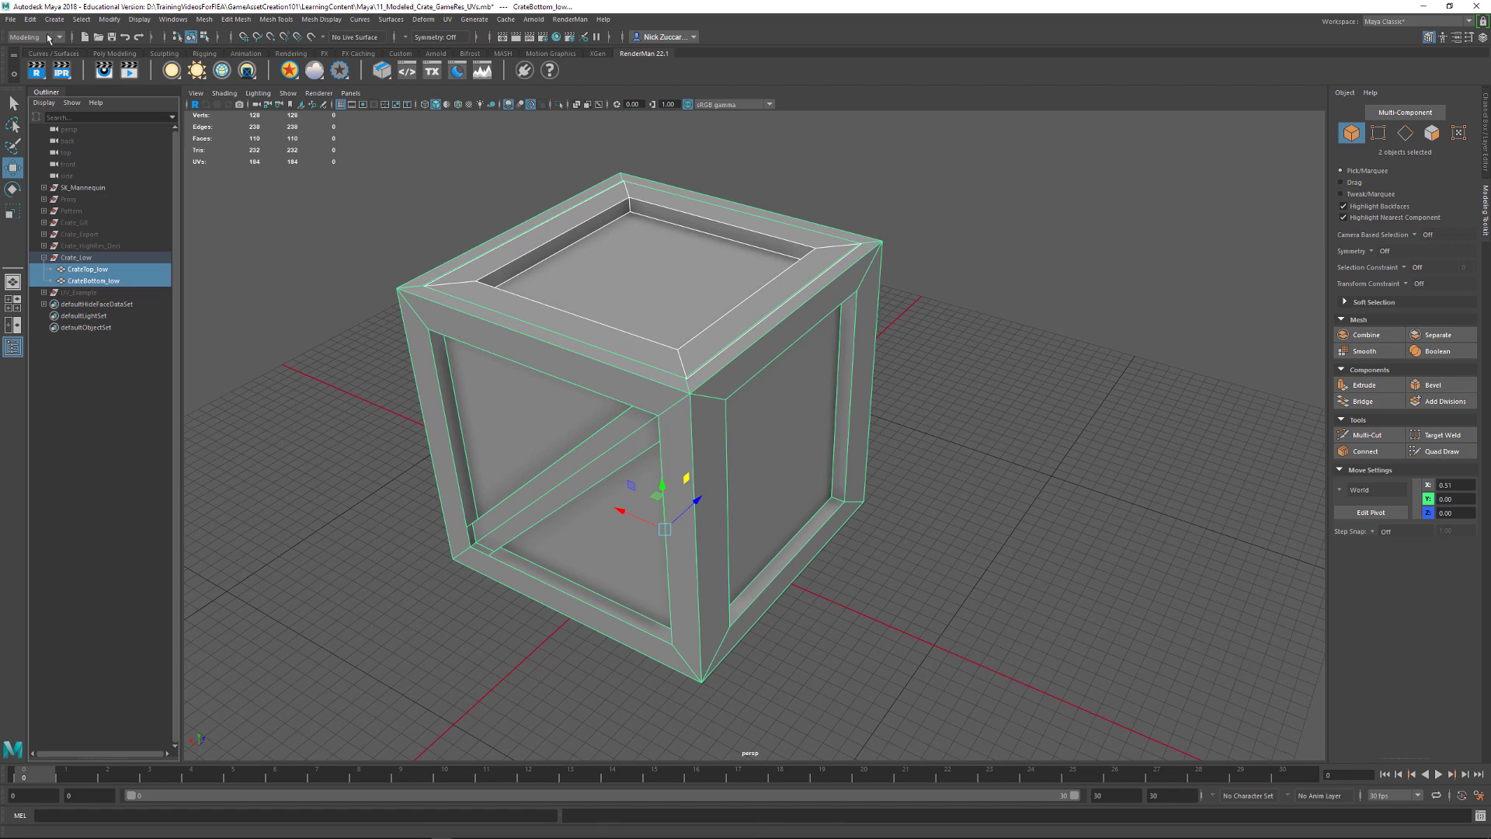
left_click(12, 20)
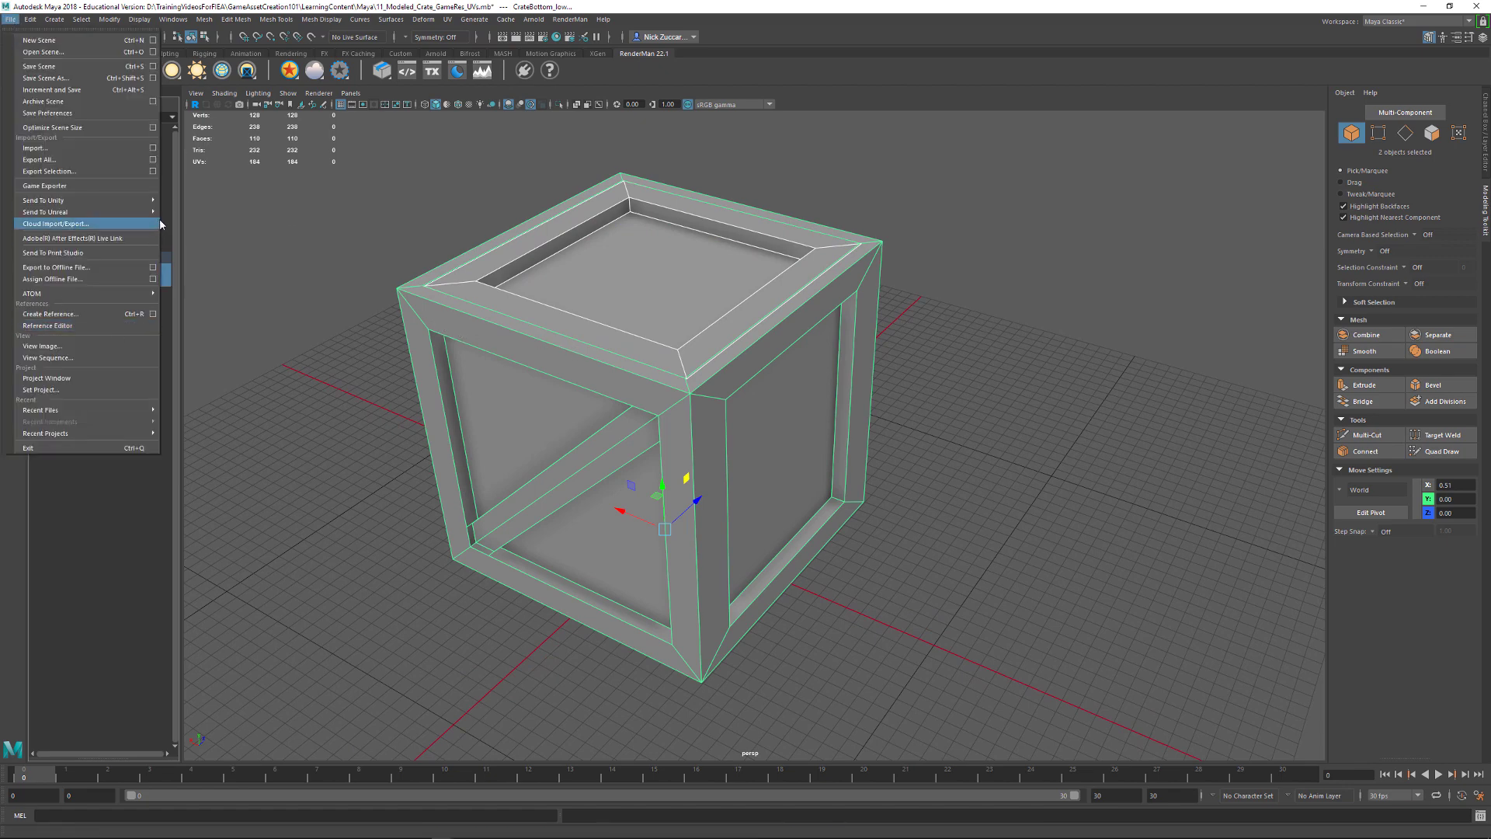
left_click(154, 172)
left_click(602, 343)
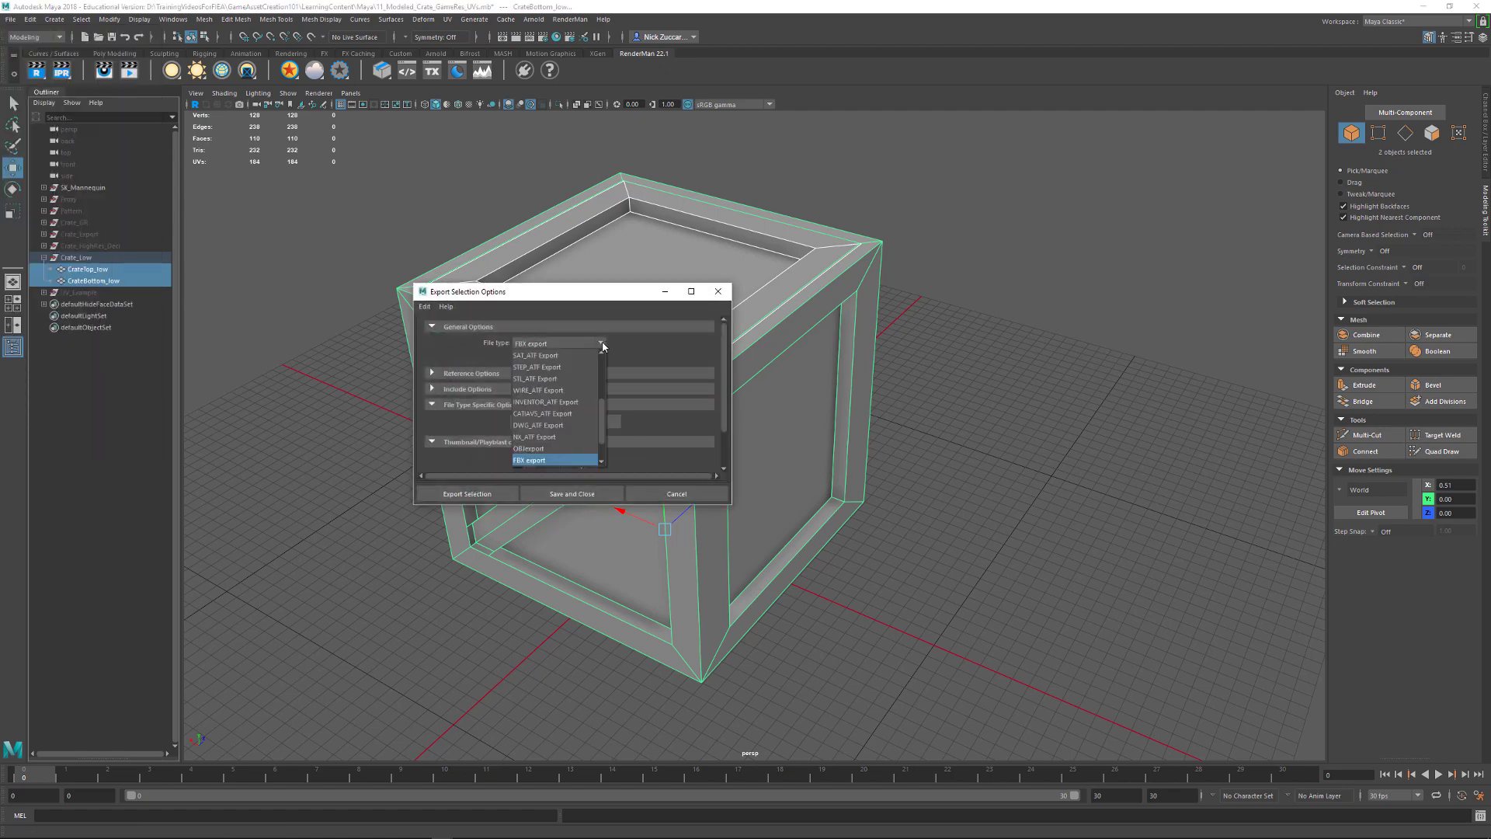
left_click(552, 461)
left_click_drag(600, 296, 442, 313)
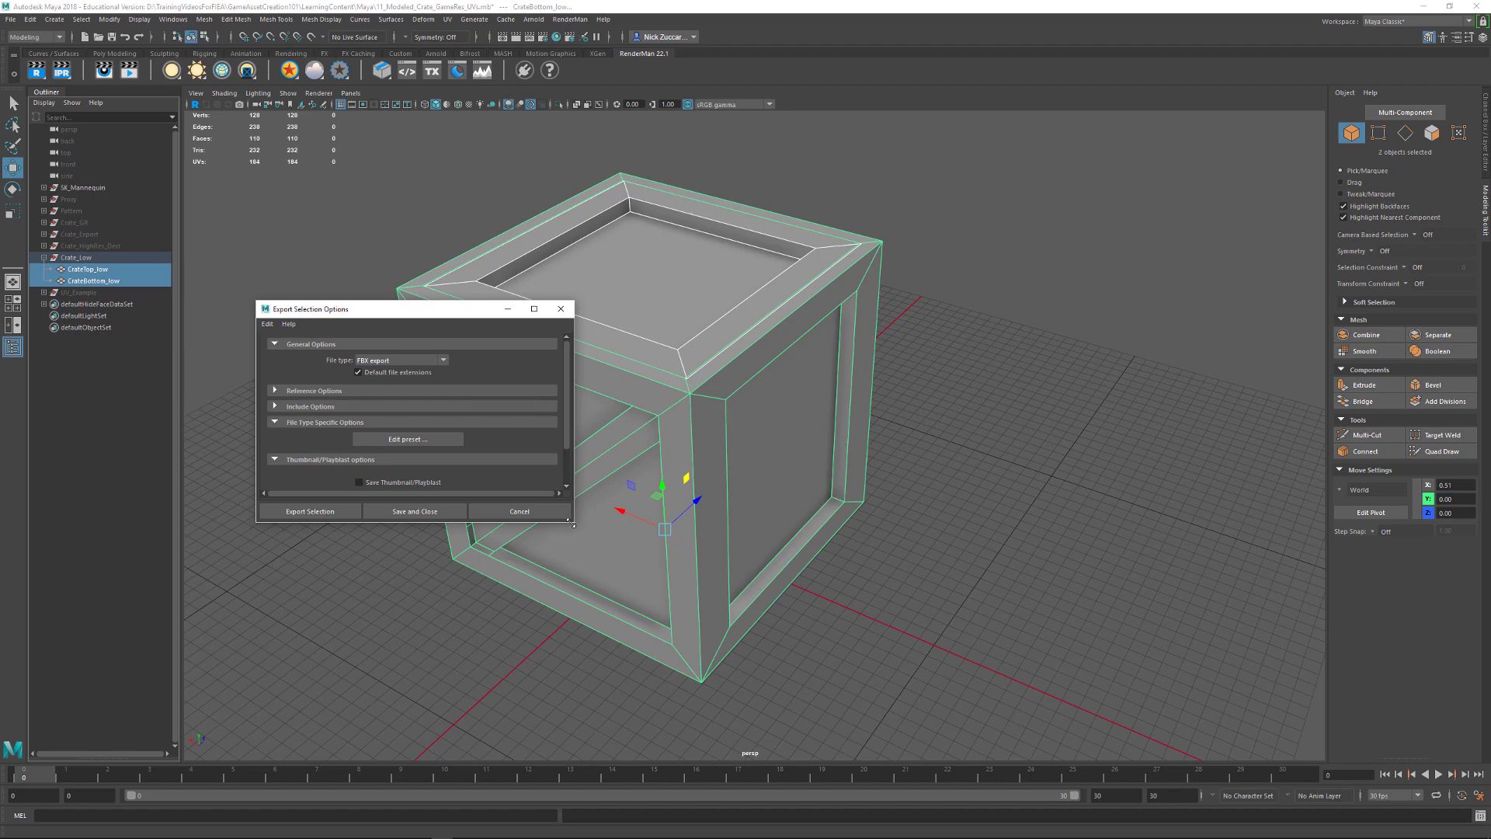
left_click_drag(573, 525, 678, 717)
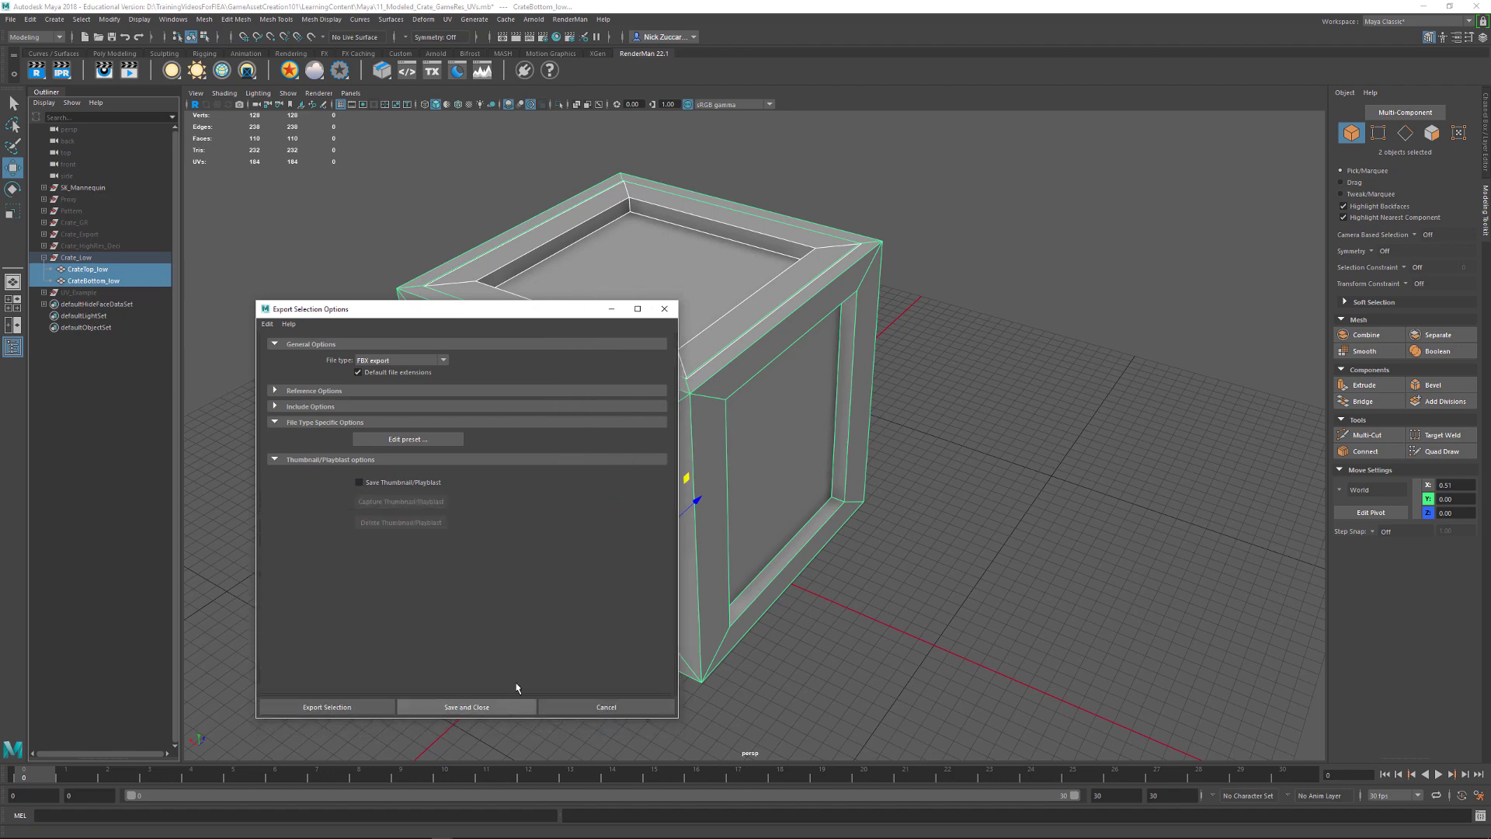
left_click(408, 438)
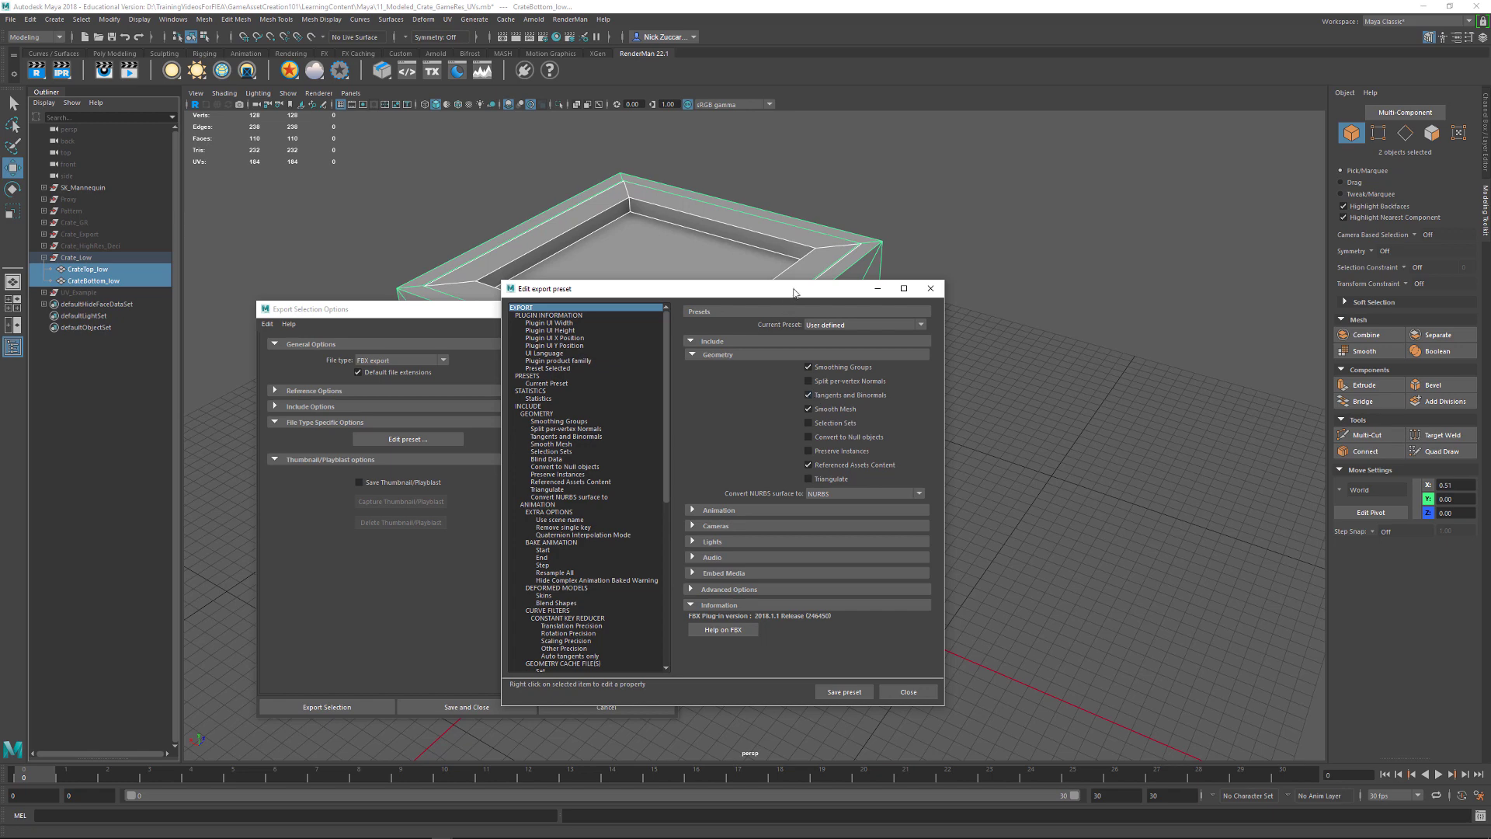
Step: Review the FBX Geometry options, then close the preset editor and Export Selection Options
left_click_drag(792, 298, 1045, 312)
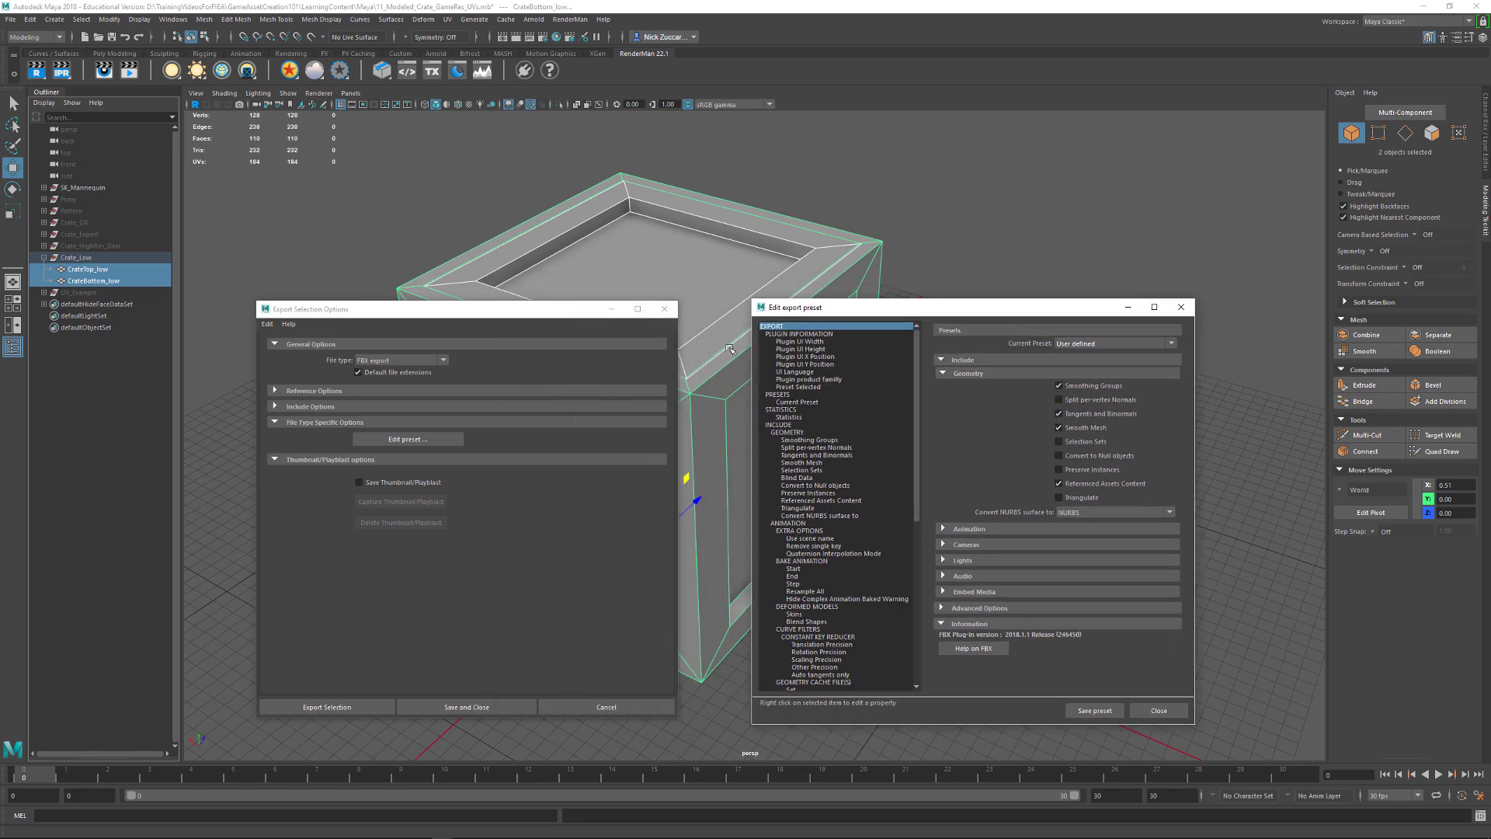
left_click(665, 310)
left_click(1181, 307)
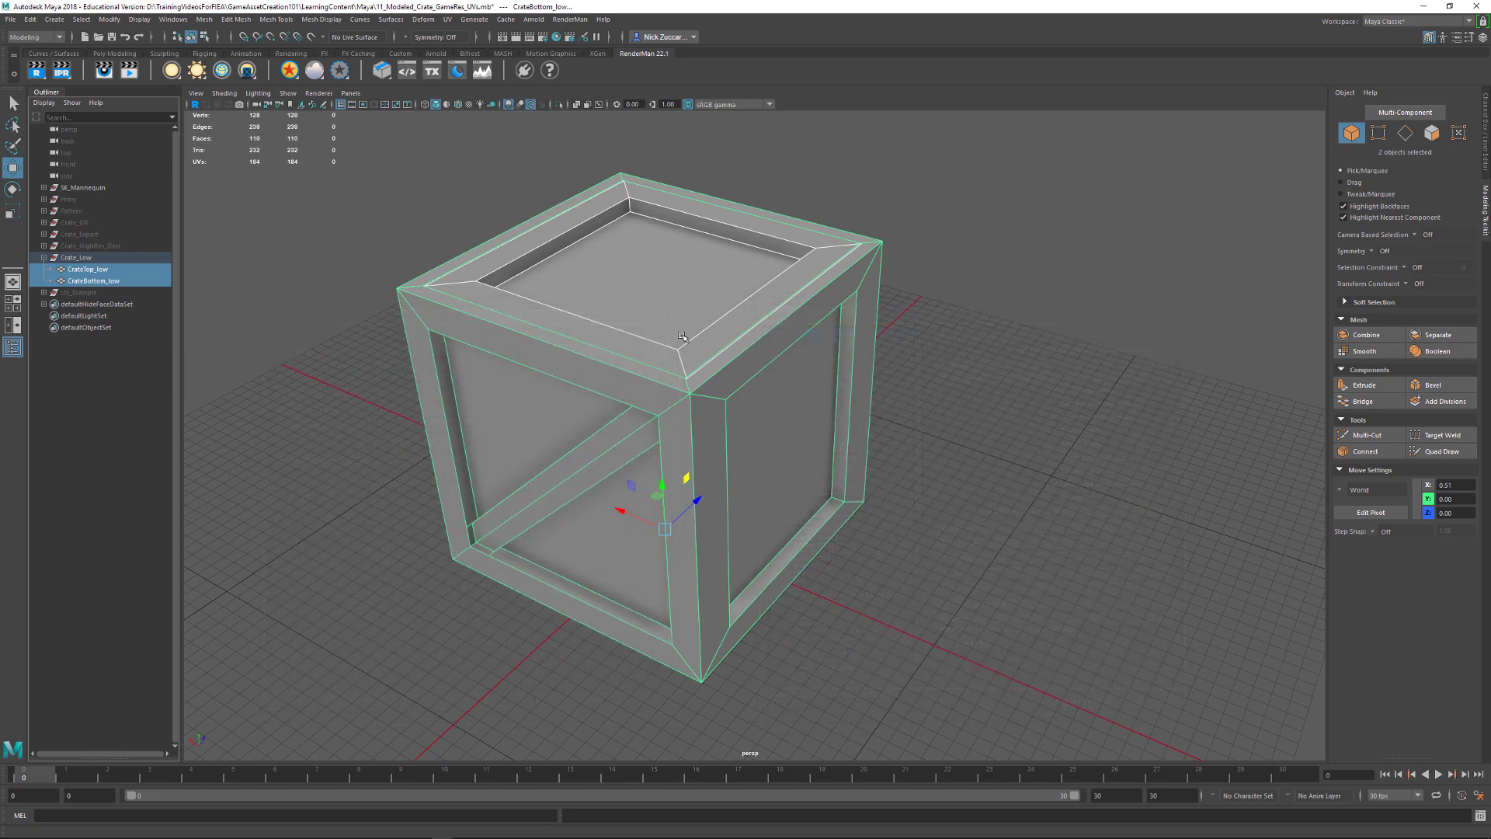
left_click(287, 357)
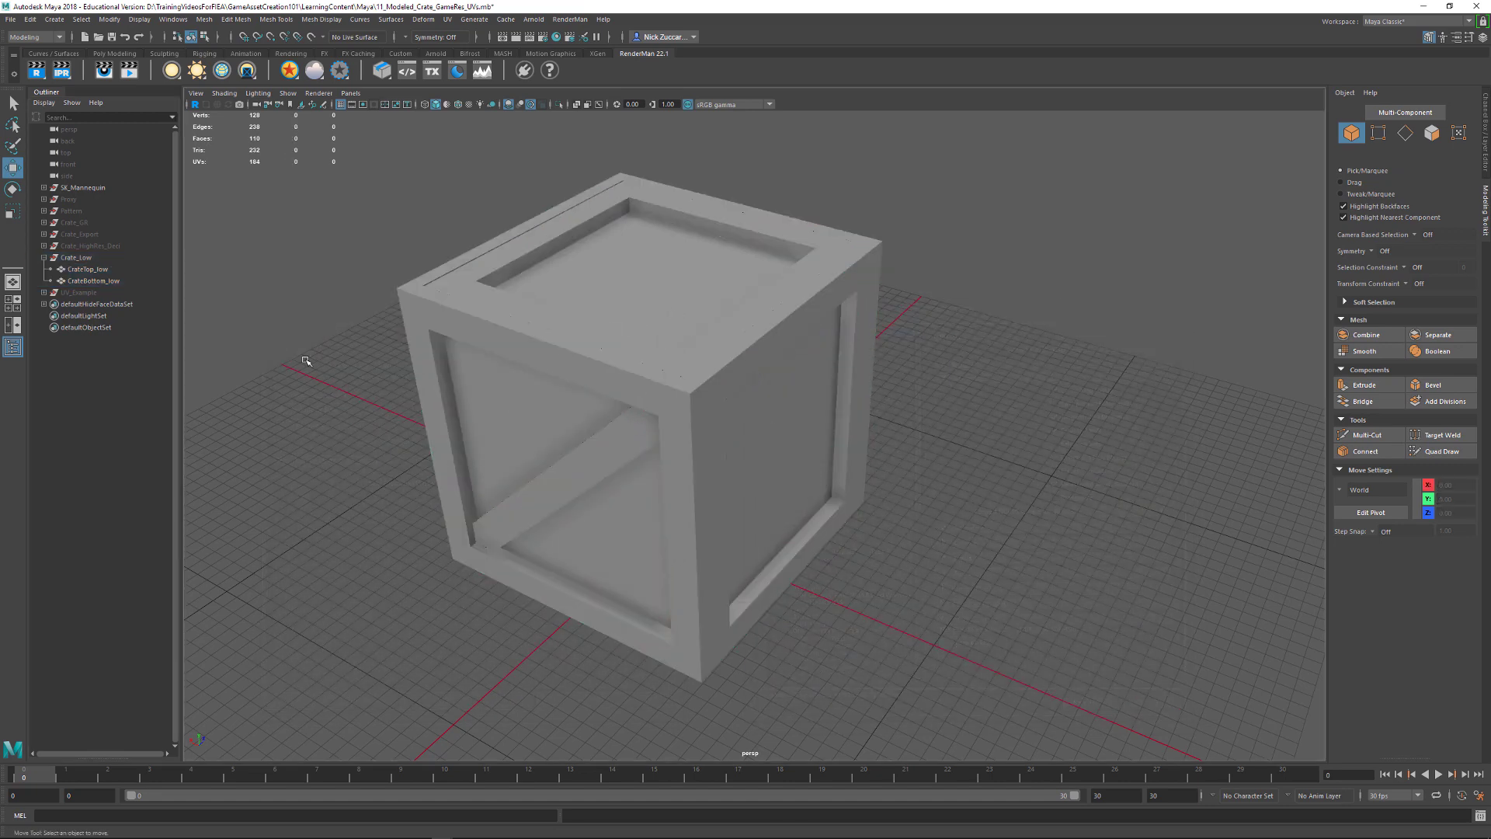
left_click(78, 259)
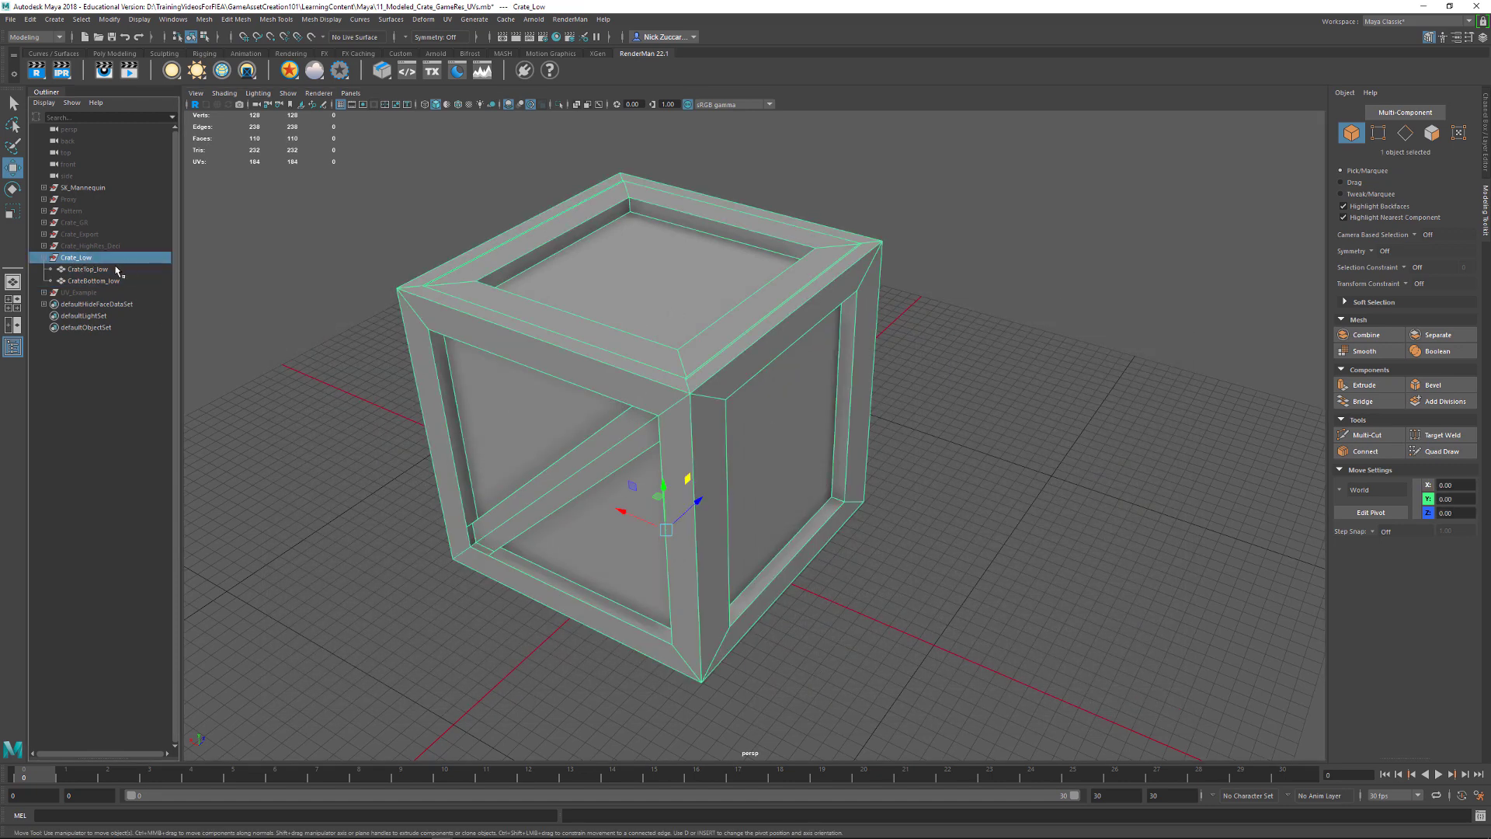
left_click(10, 20)
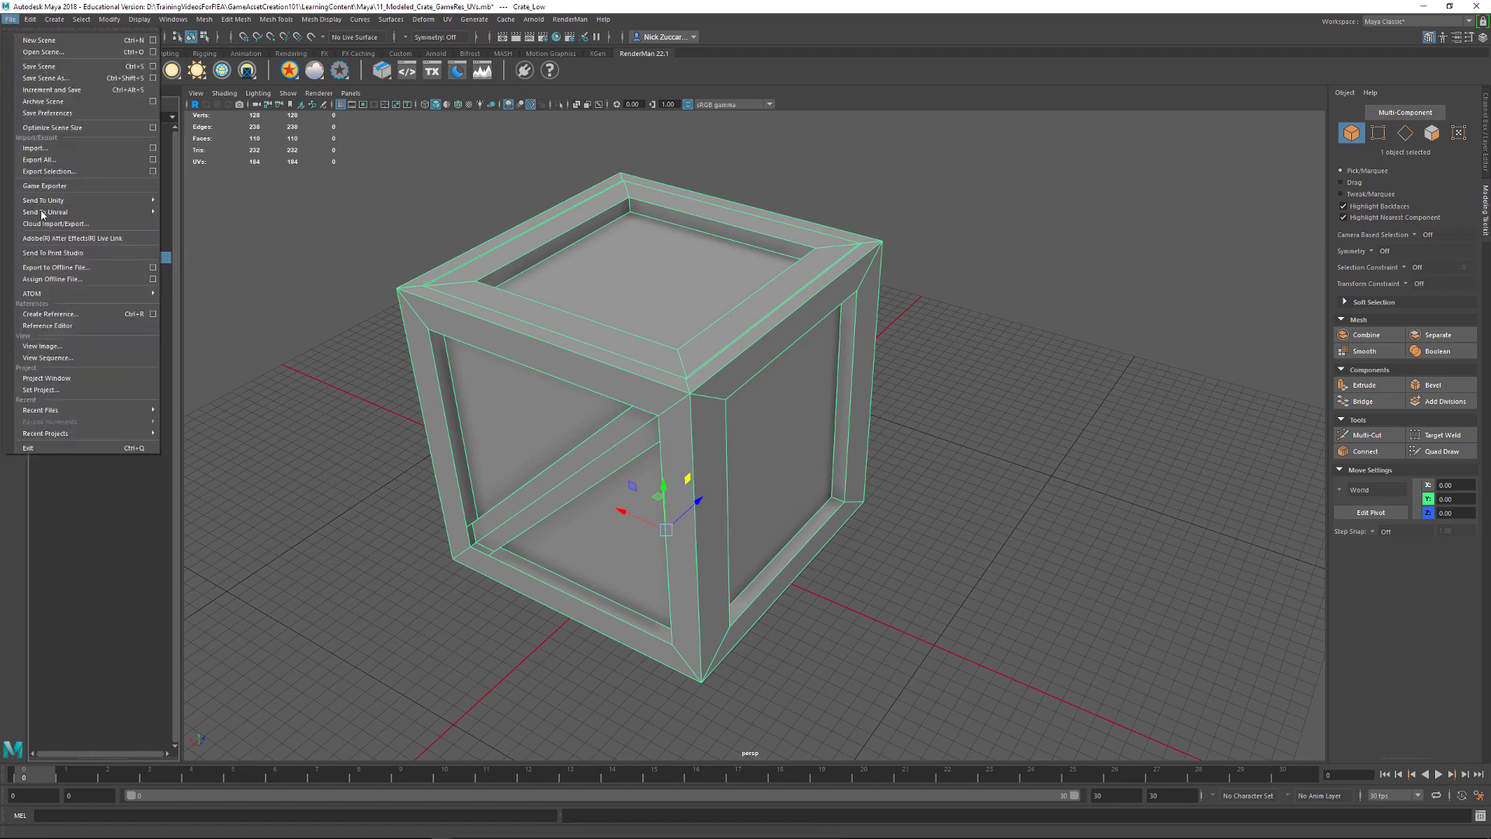
left_click(152, 171)
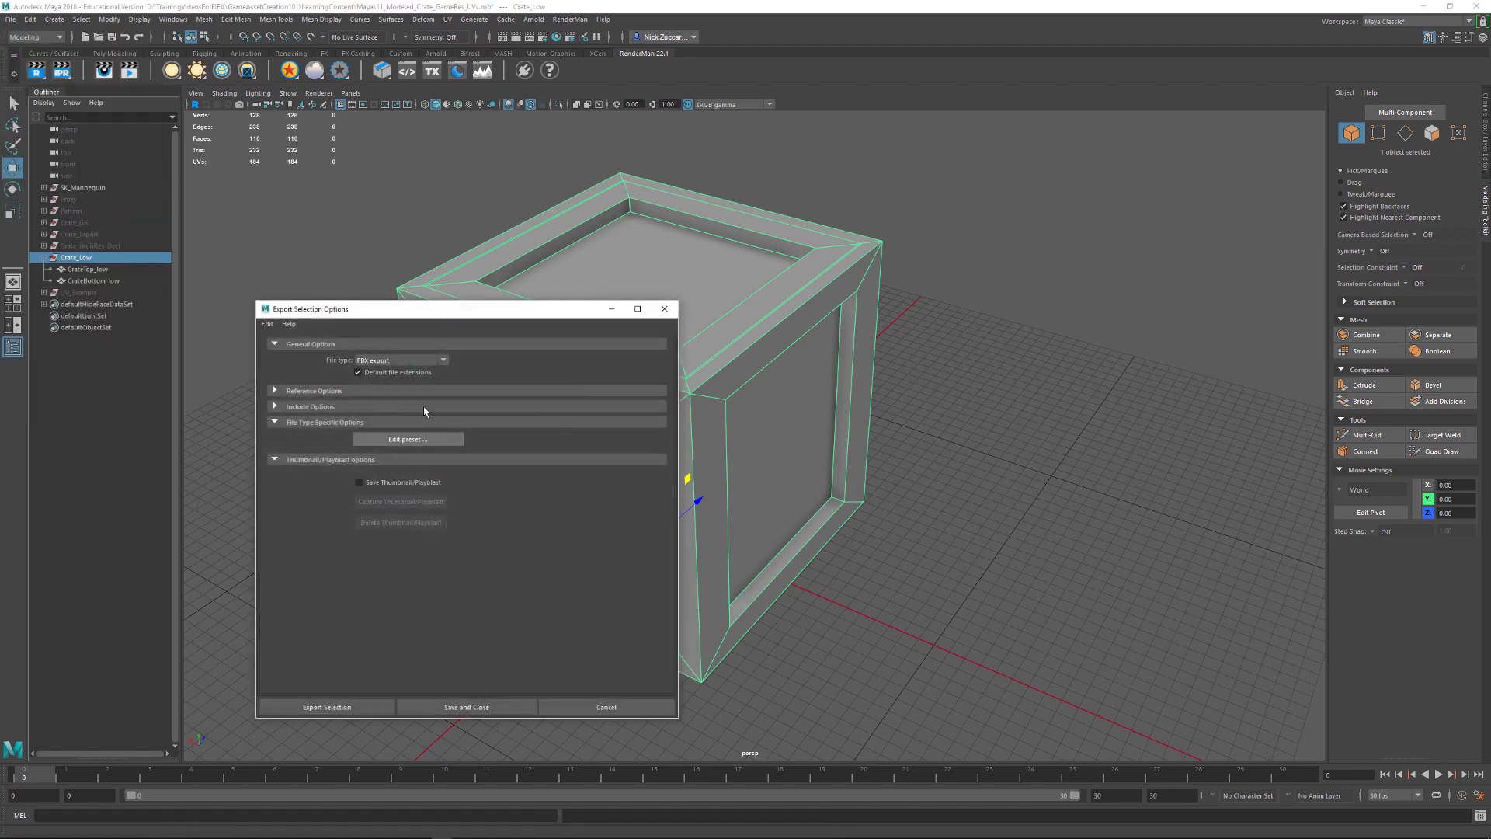
left_click(408, 438)
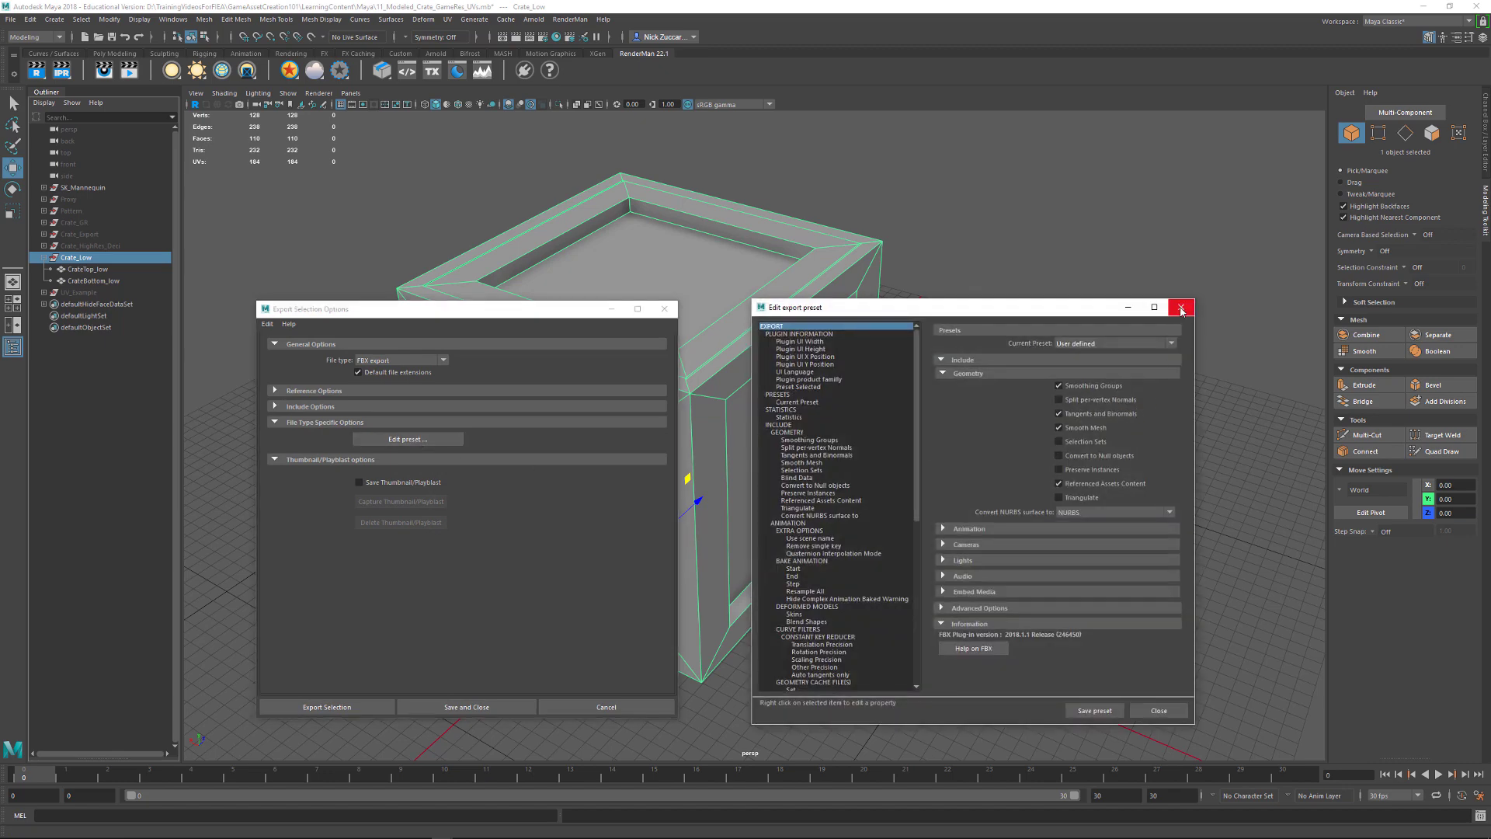
left_click(1181, 311)
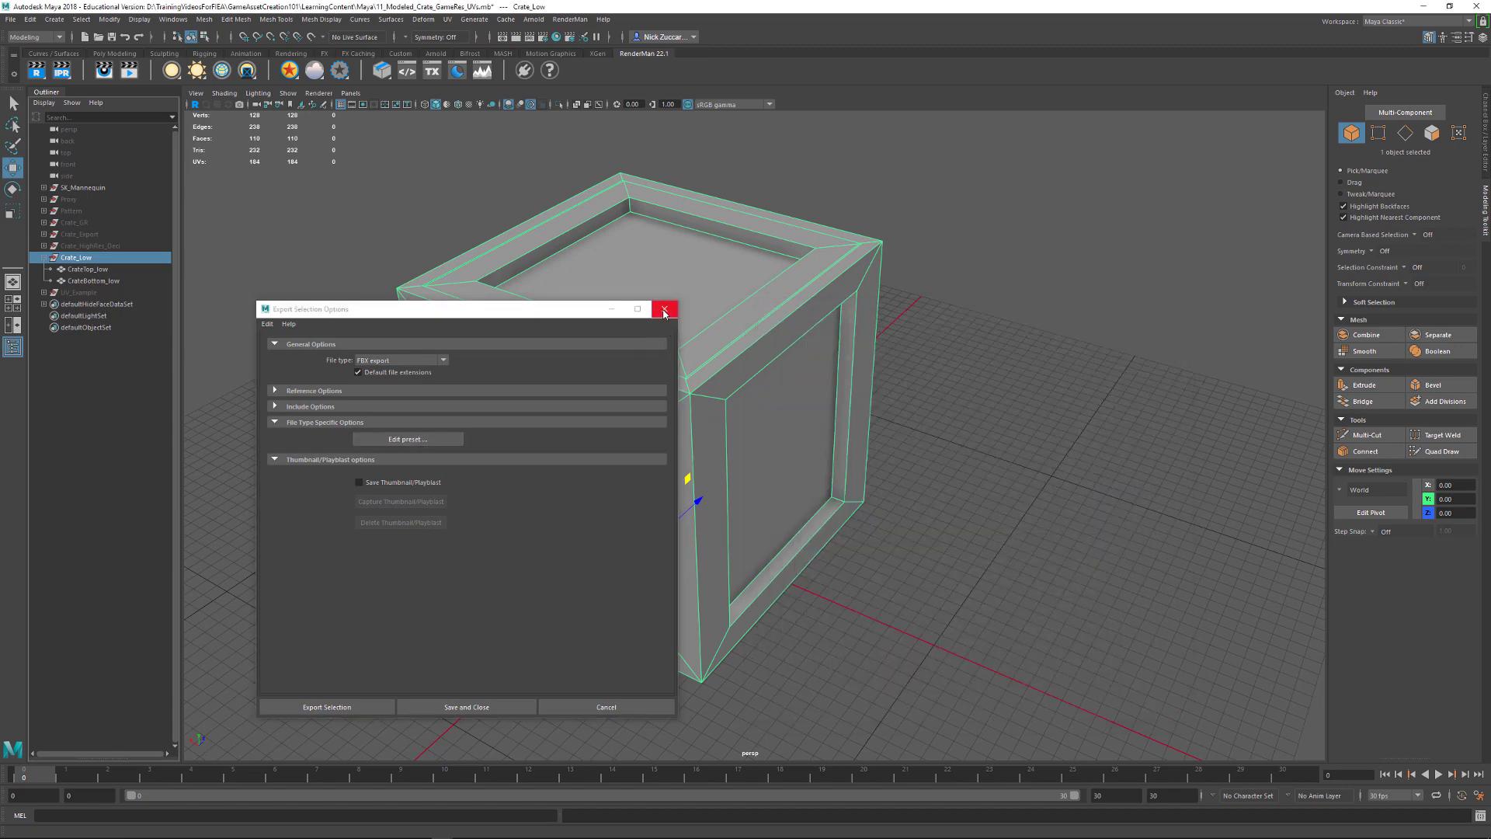
left_click(666, 311)
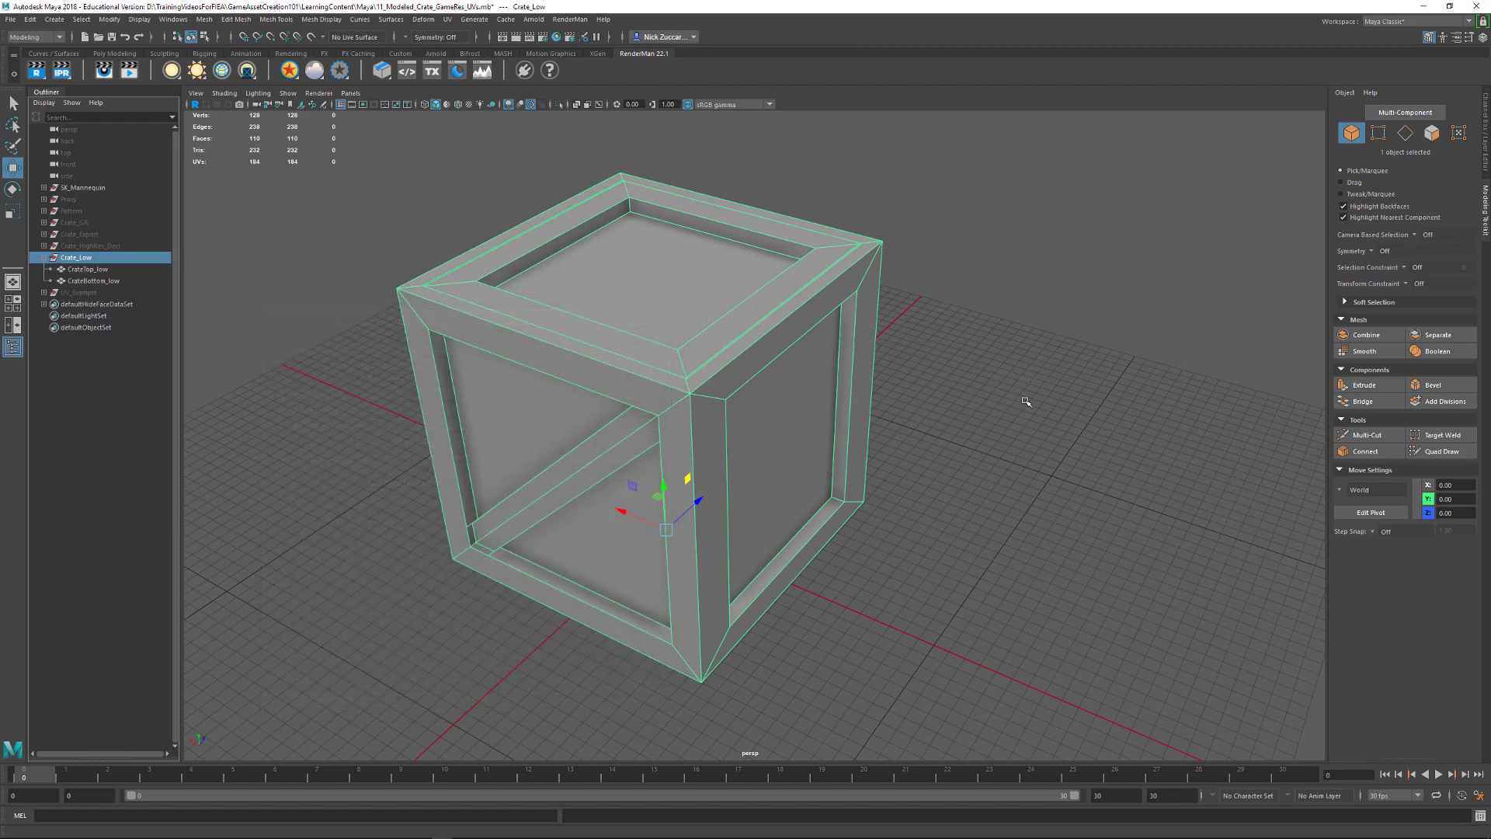
left_click(1021, 400)
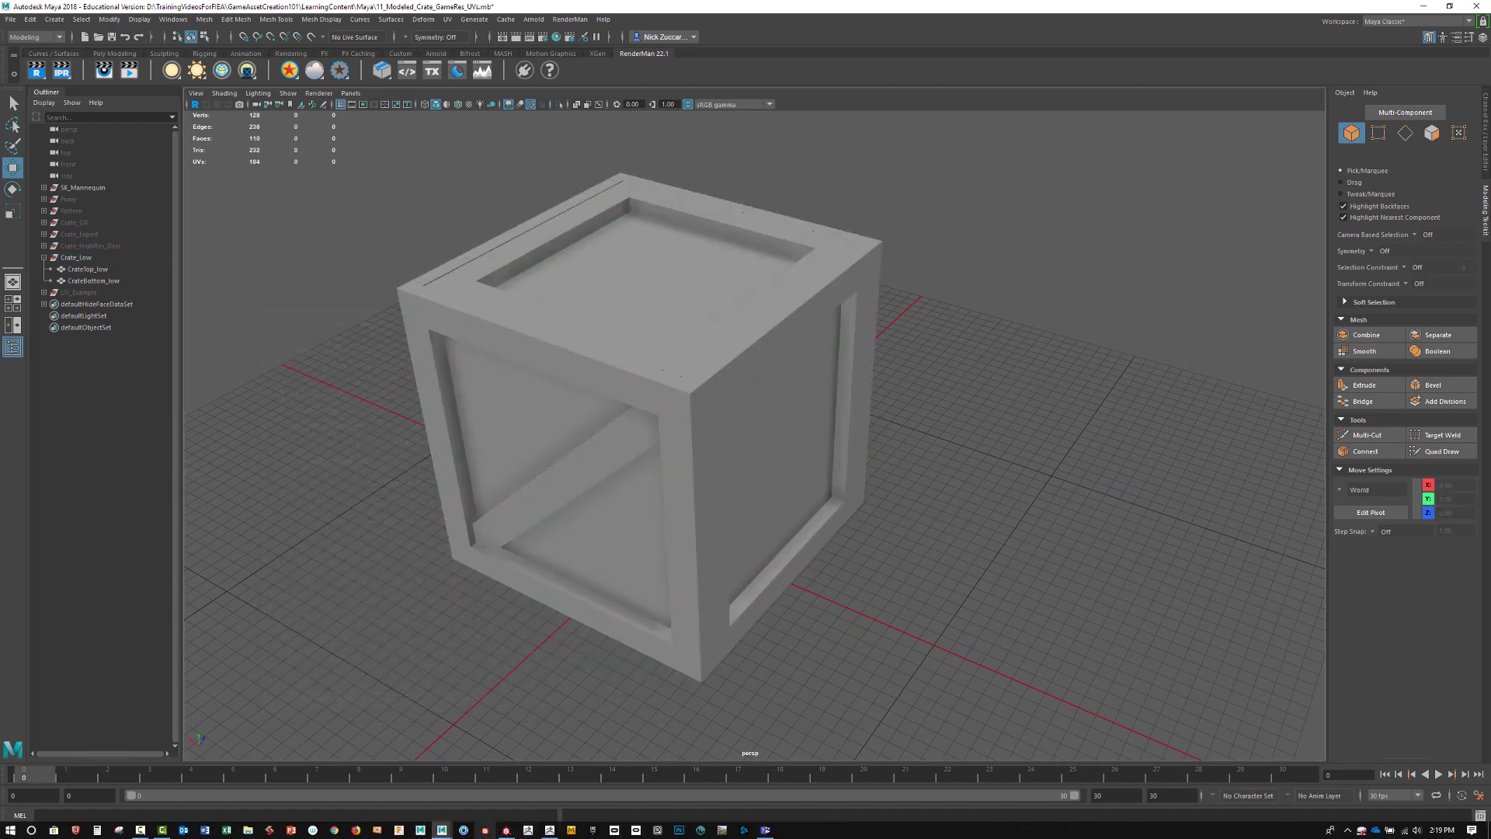
Step: Start a new Substance Painter project using the PBR Metallic Roughness Alpha-test template
left_click(505, 829)
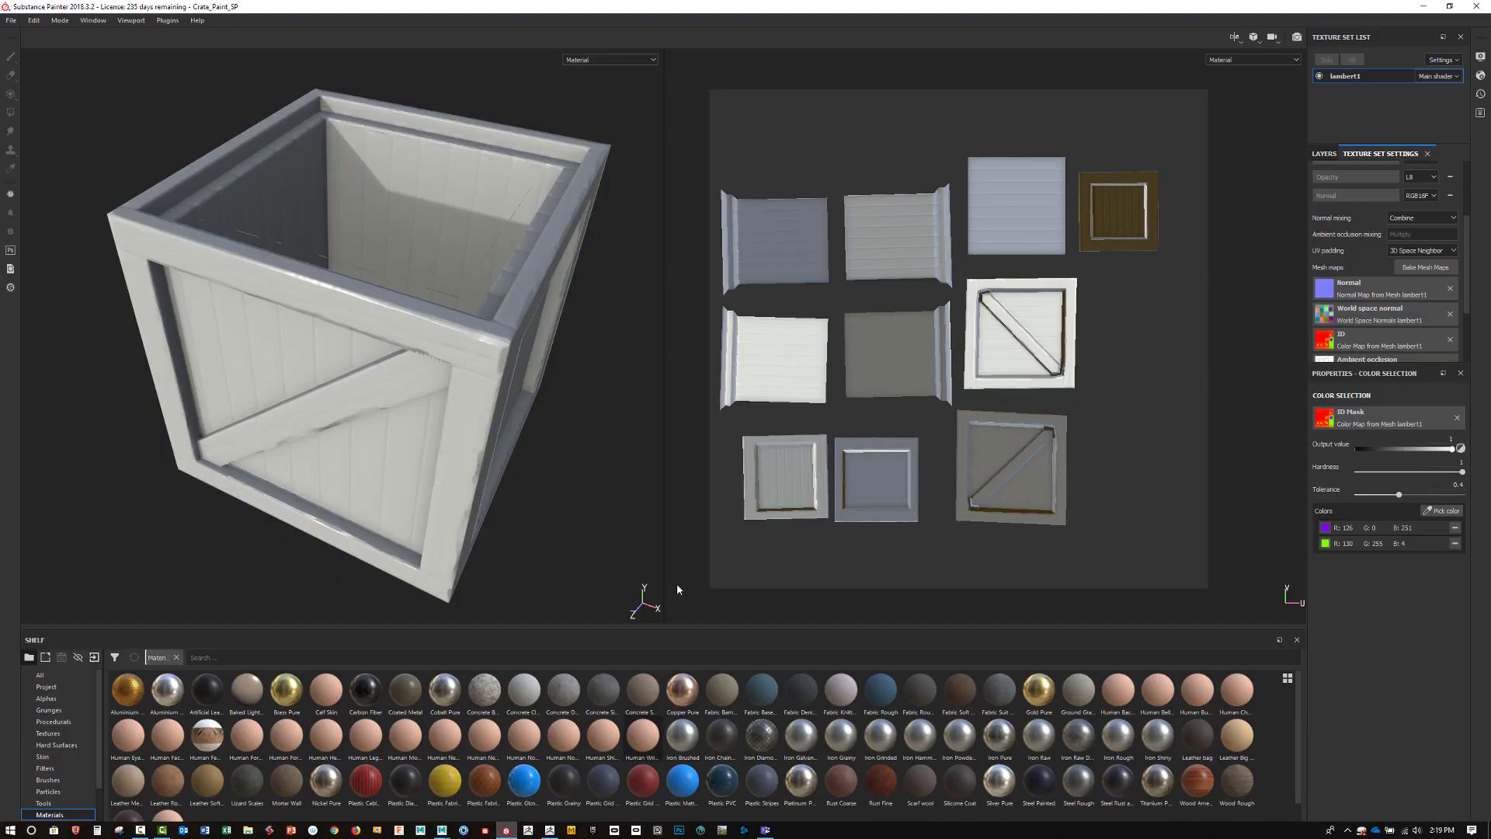
left_click(11, 20)
left_click(21, 35)
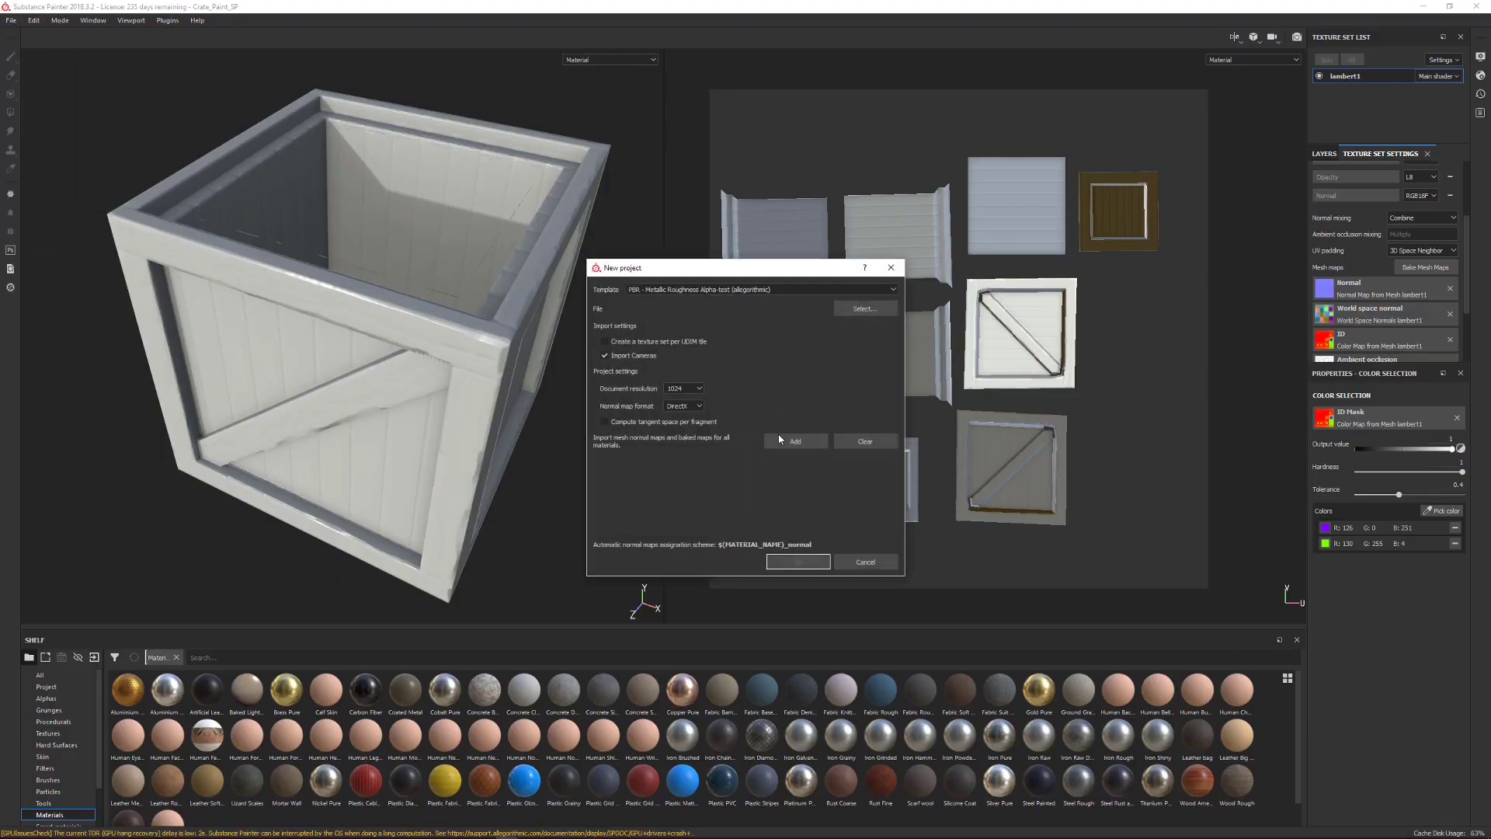
left_click(867, 566)
left_click(705, 288)
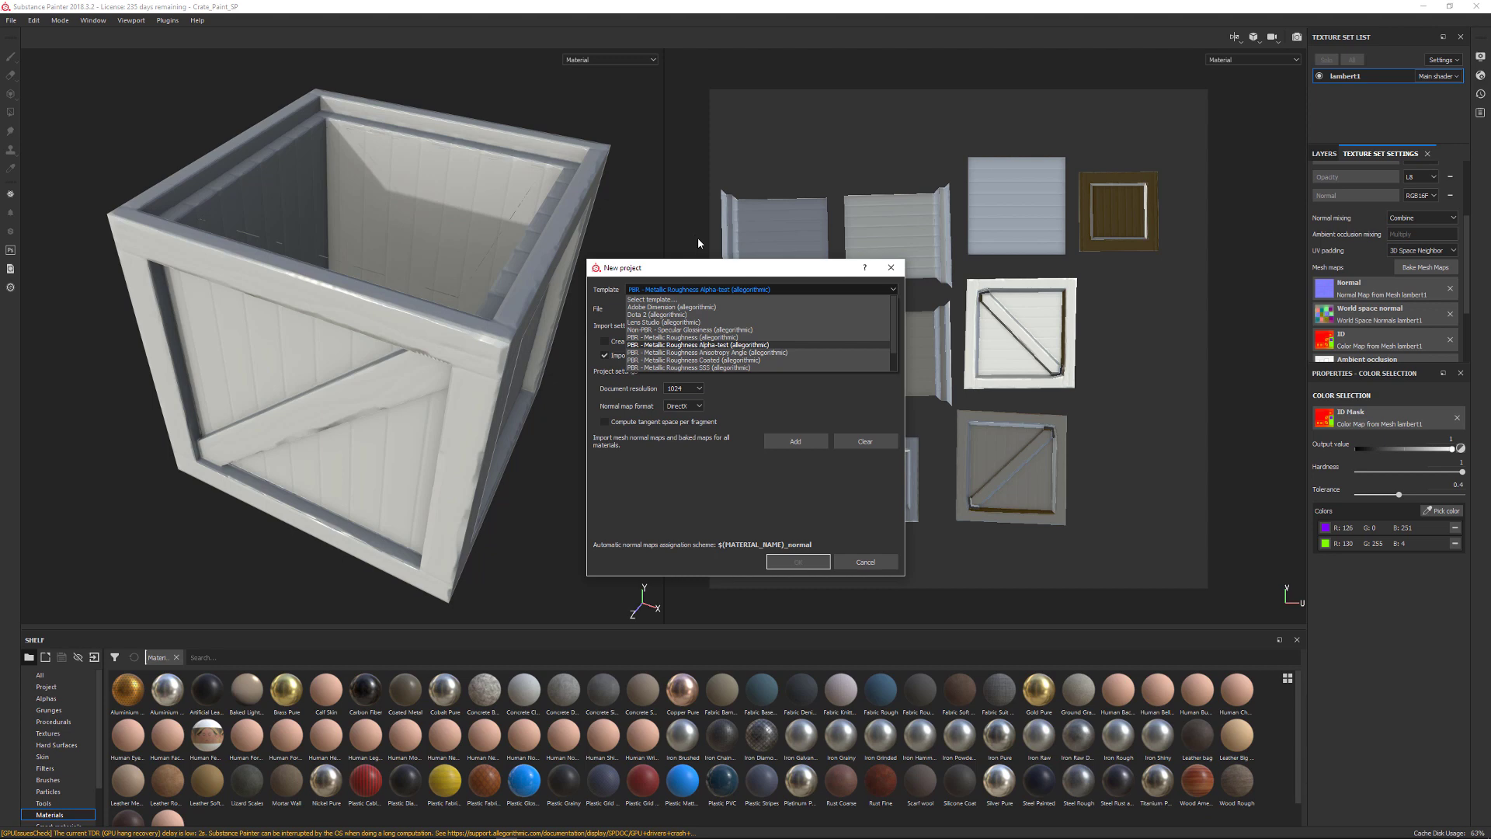
left_click(731, 272)
left_click_drag(727, 275, 730, 274)
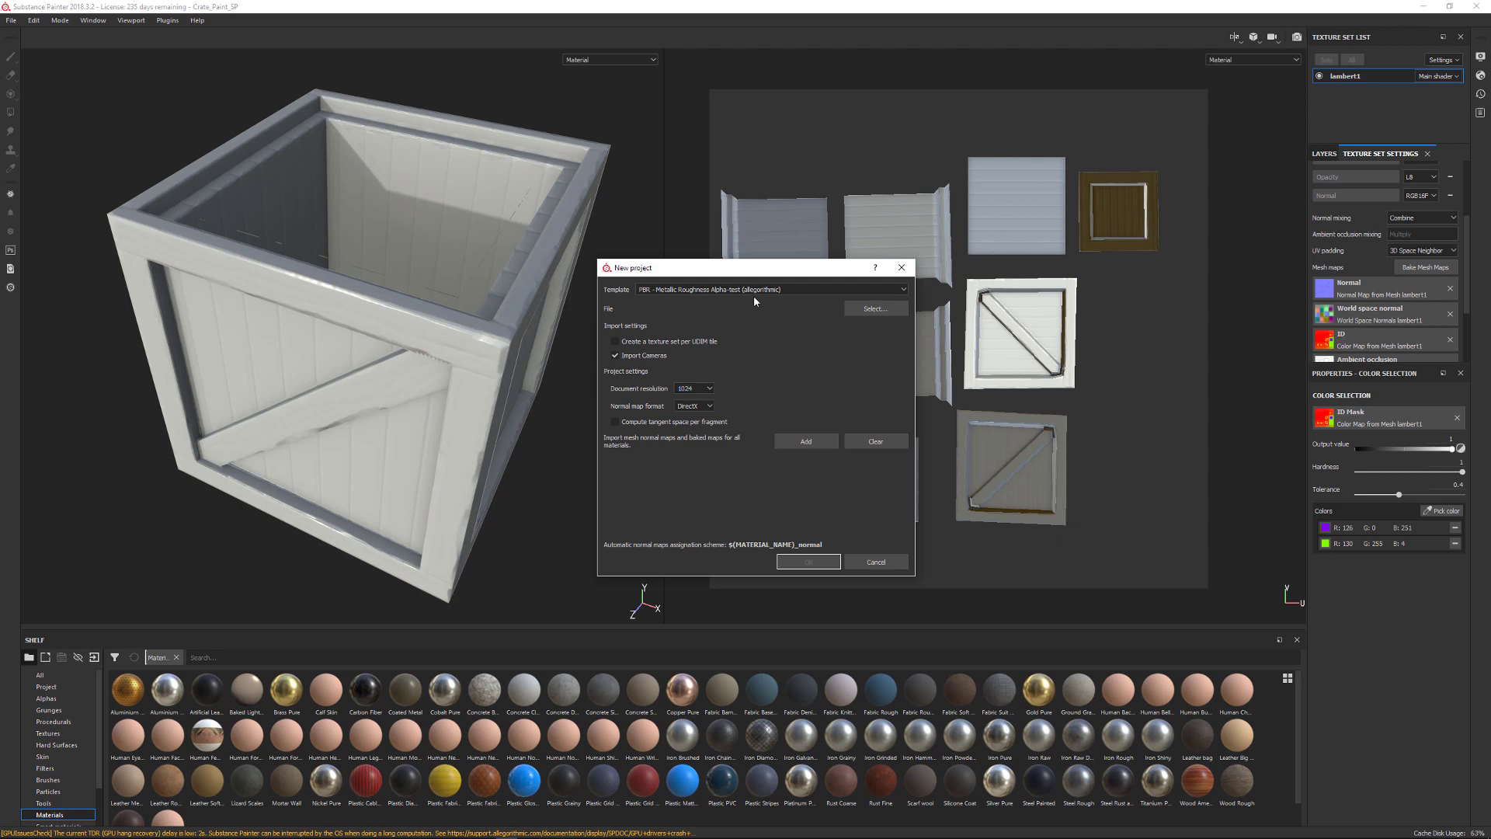
Step: Set document resolution to 4096 and choose Crate_Low.fbx as the project mesh
left_click(711, 388)
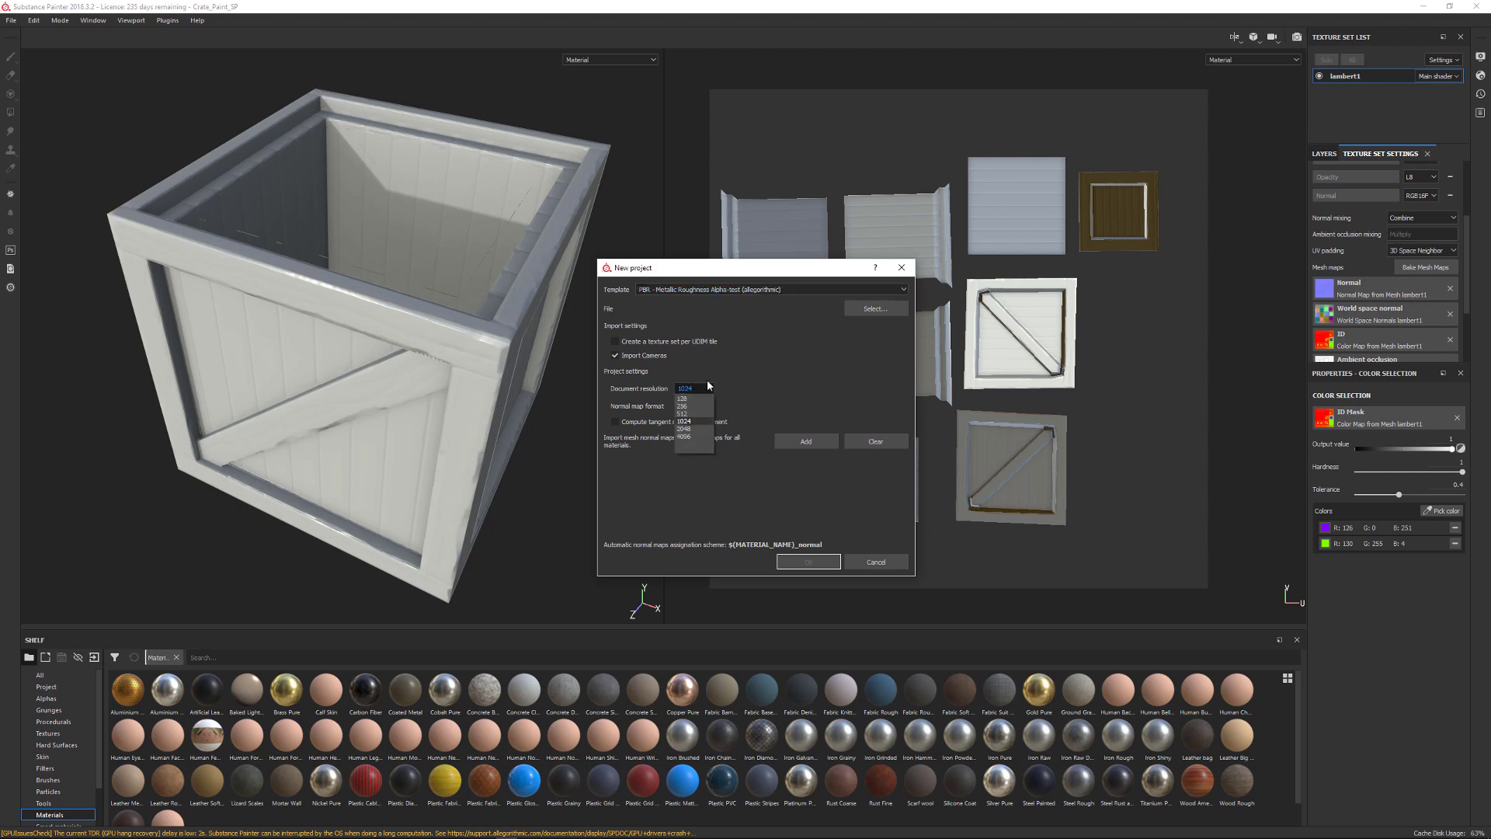
left_click(692, 438)
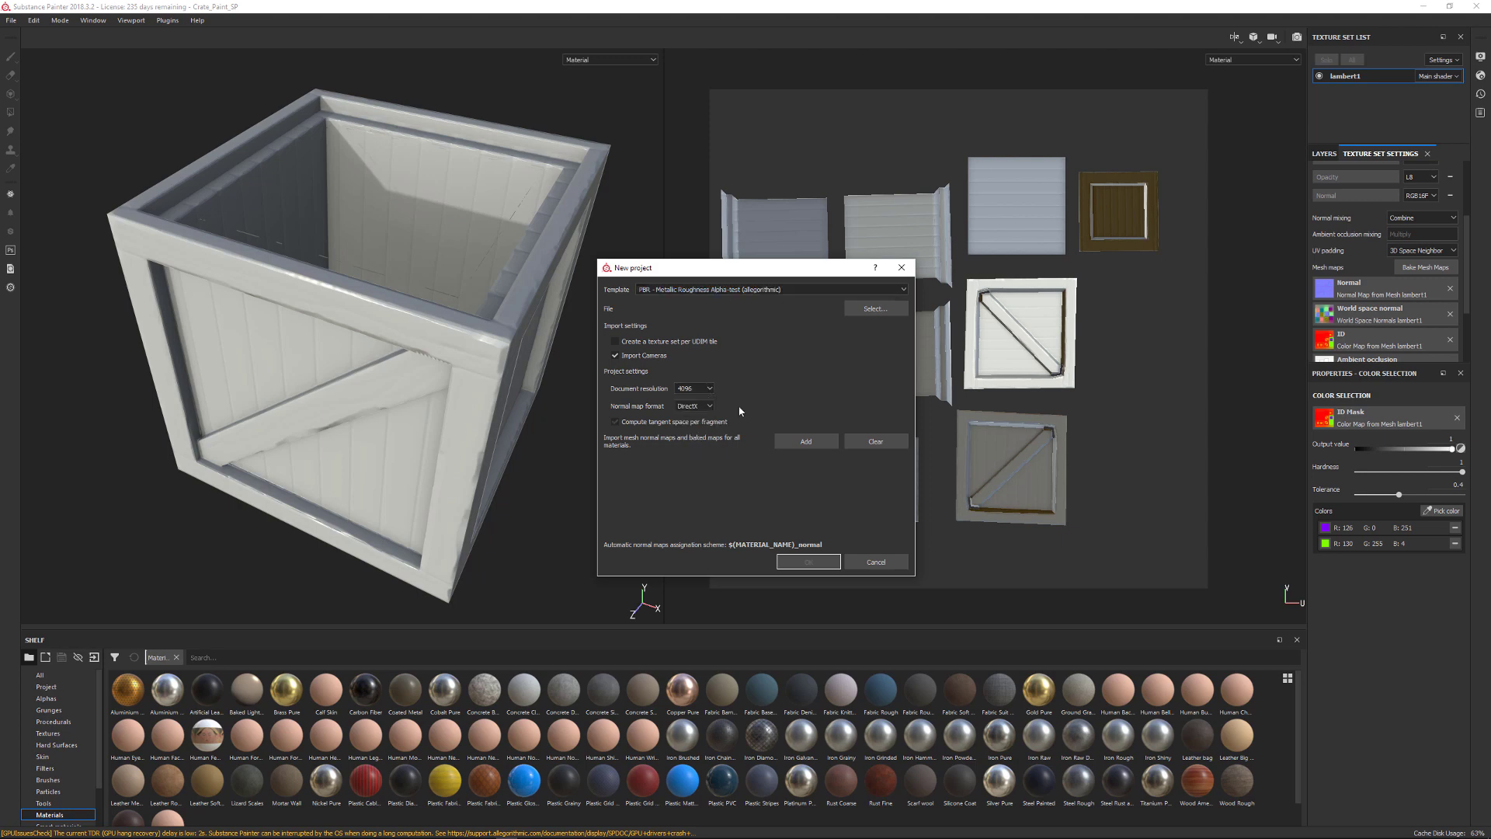
left_click(880, 311)
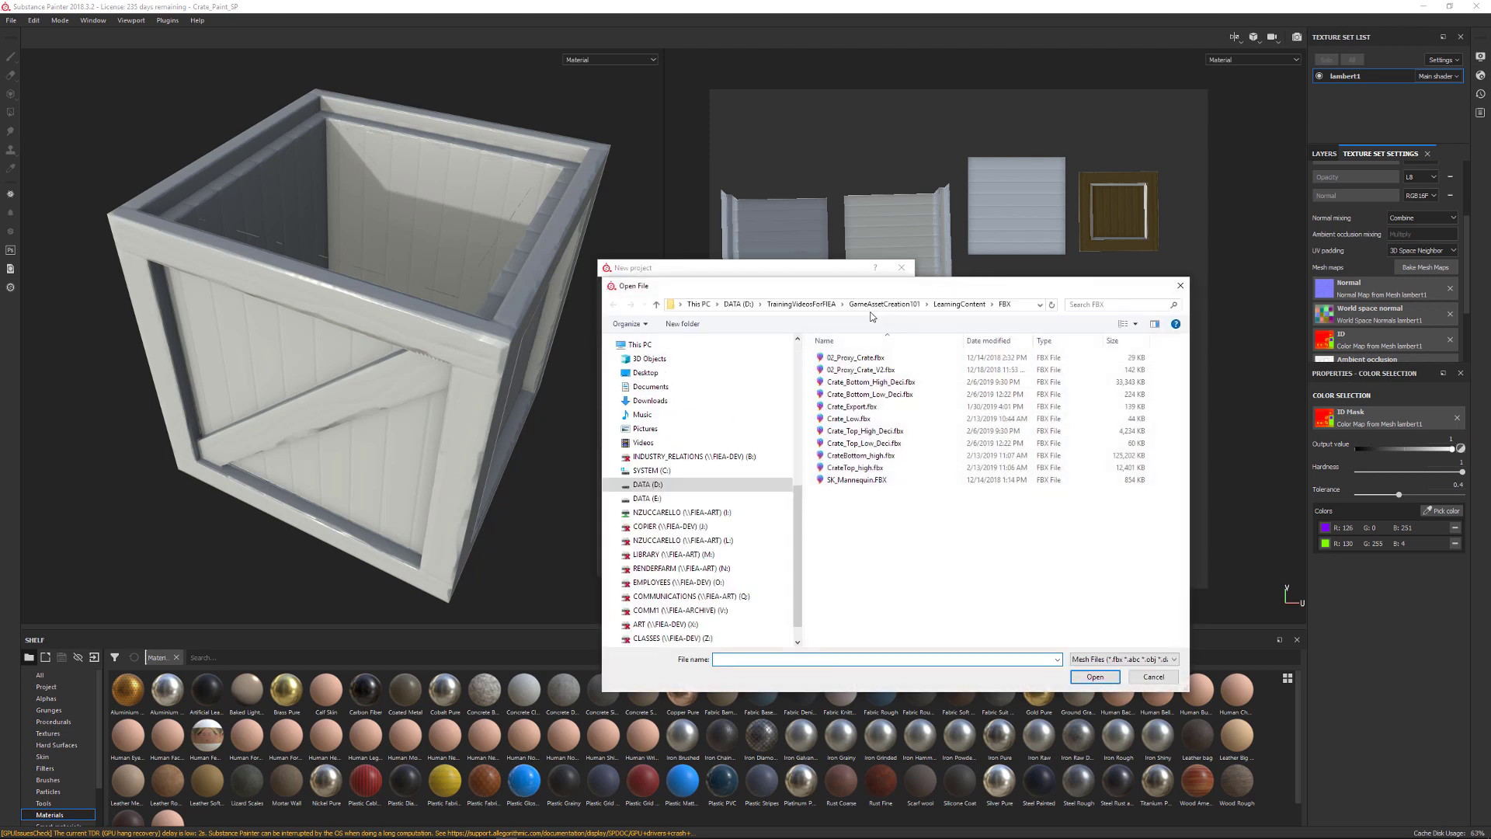
left_click_drag(831, 295, 938, 236)
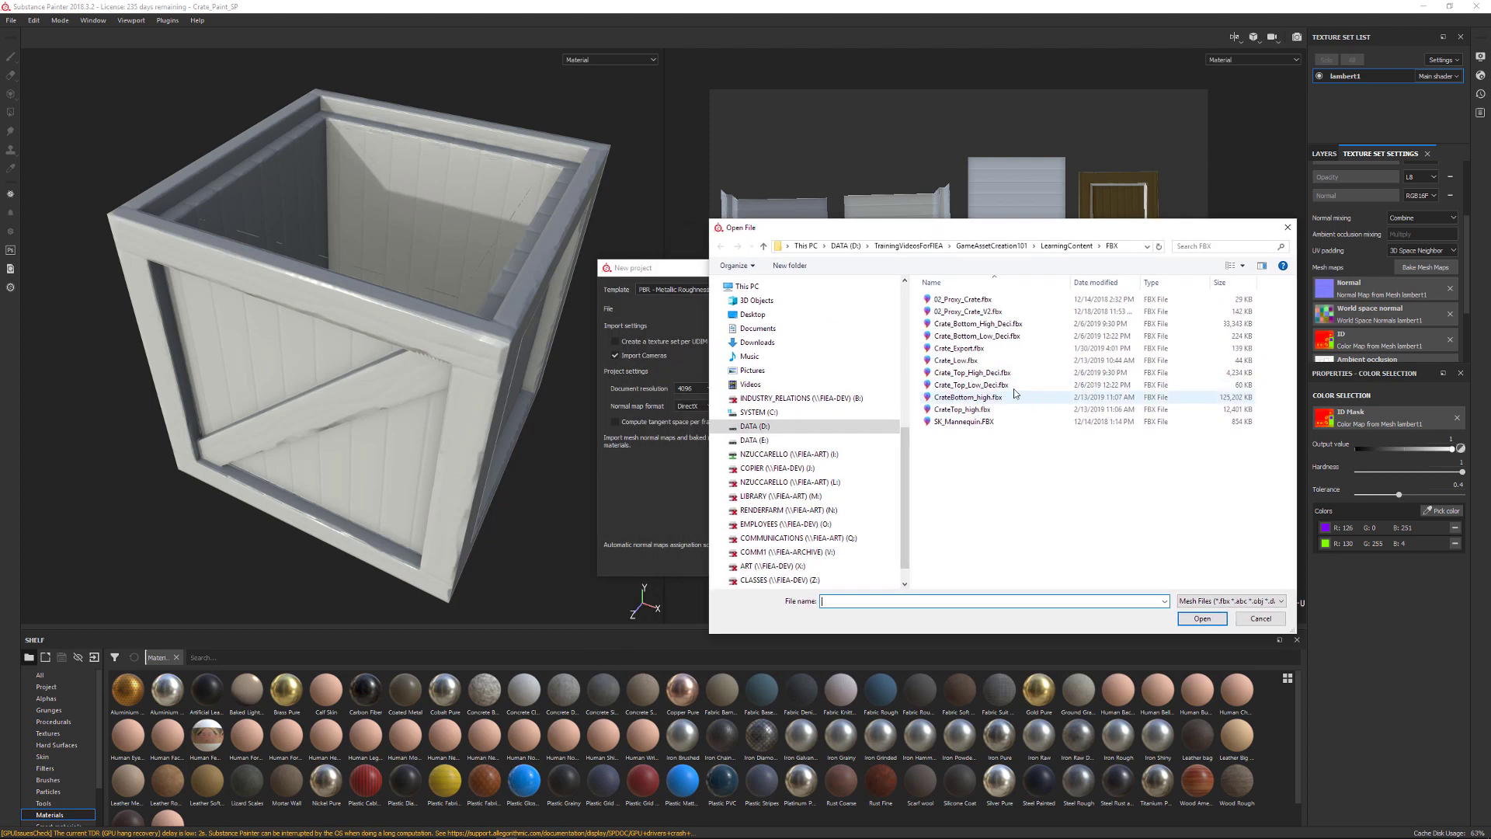
left_click(980, 362)
left_click(1211, 620)
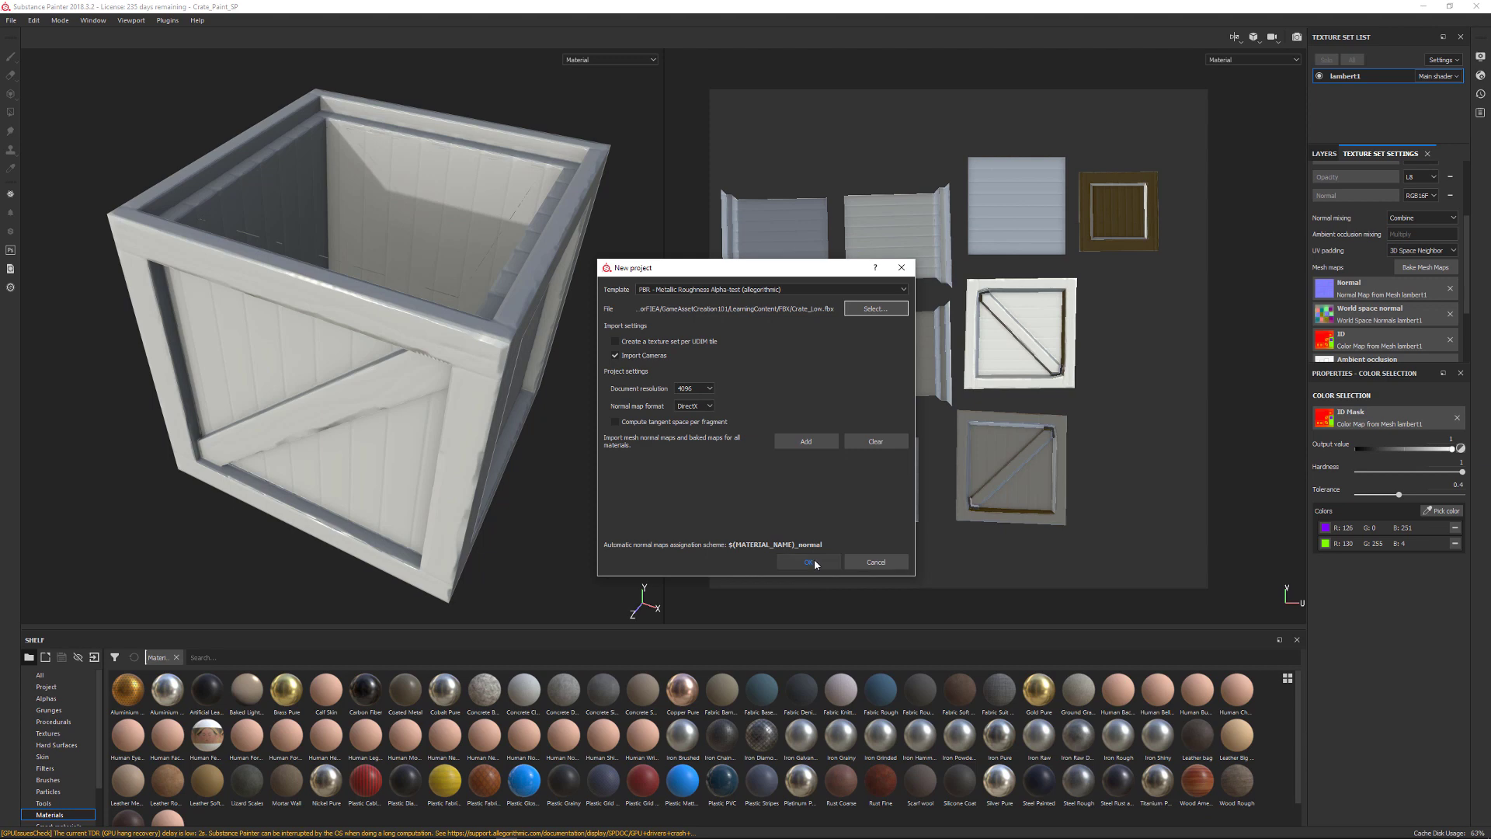
Step: Create the project, discarding the old project's unsaved changes, and frame the crate mesh
left_click(815, 560)
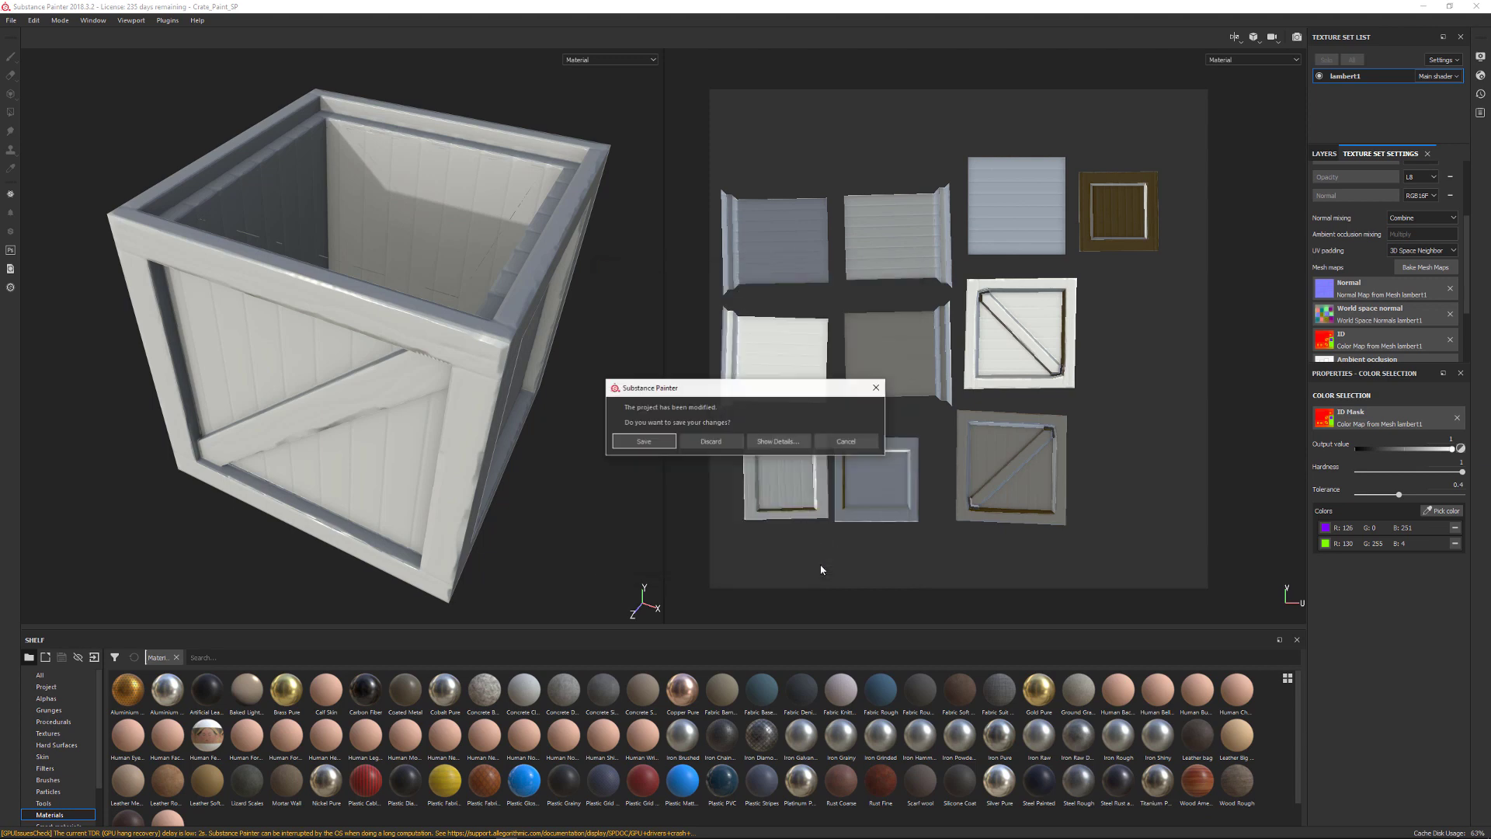
left_click(711, 441)
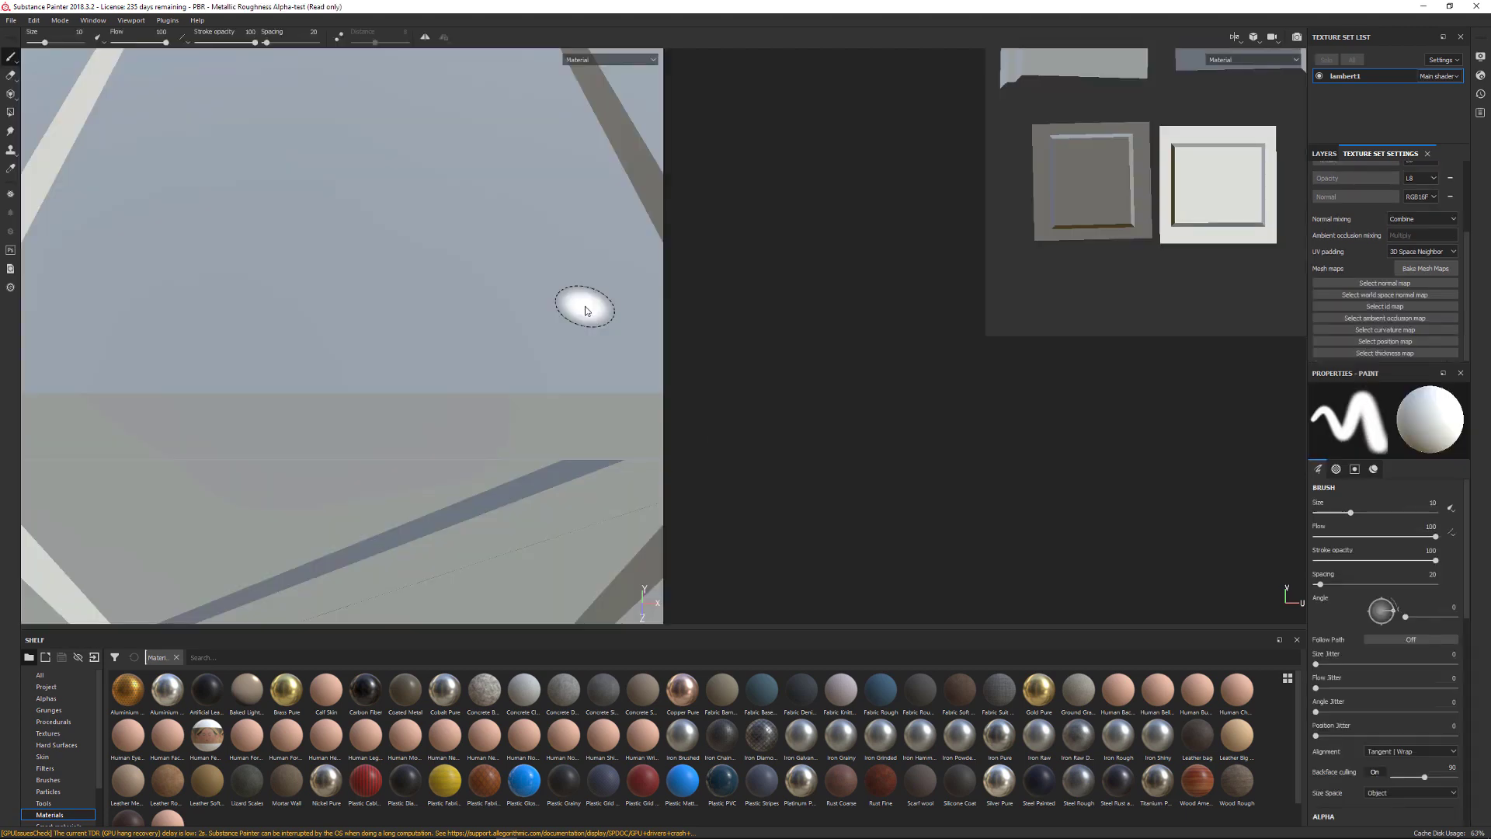
key("f")
left_click_drag(150, 96, 423, 280, "alt")
Step: Inspect Crate_Low's UV islands, toggling between 3D-only (F2) and split 3D/UV (F1) views
middle_click_drag(784, 322, 684, 448, "alt")
key("F2")
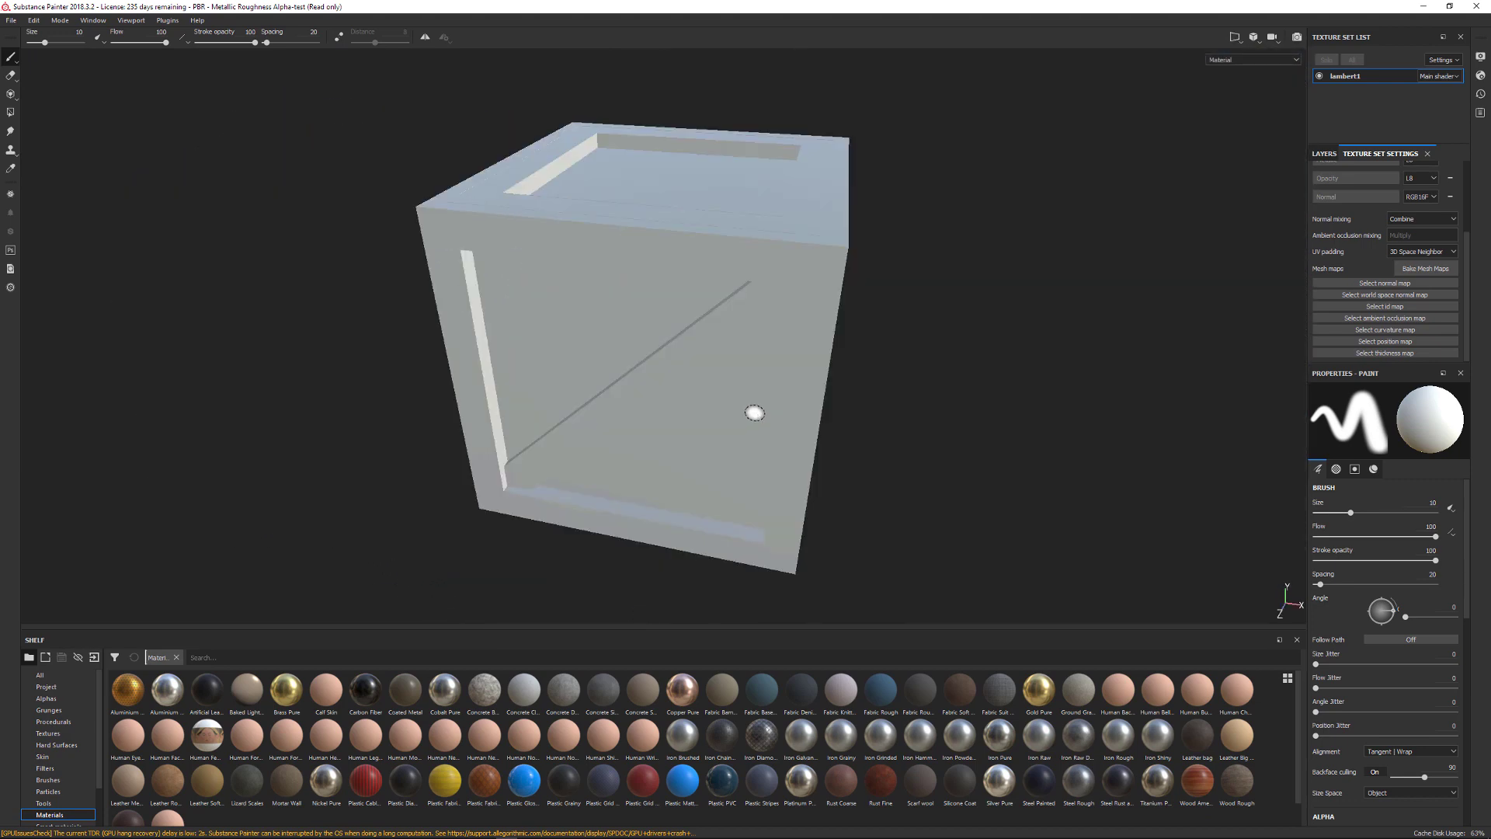
mouse_move(1017, 327)
left_mouse_down("alt")
mouse_move(1022, 350)
mouse_move(1022, 336)
left_mouse_up("alt")
key("F1")
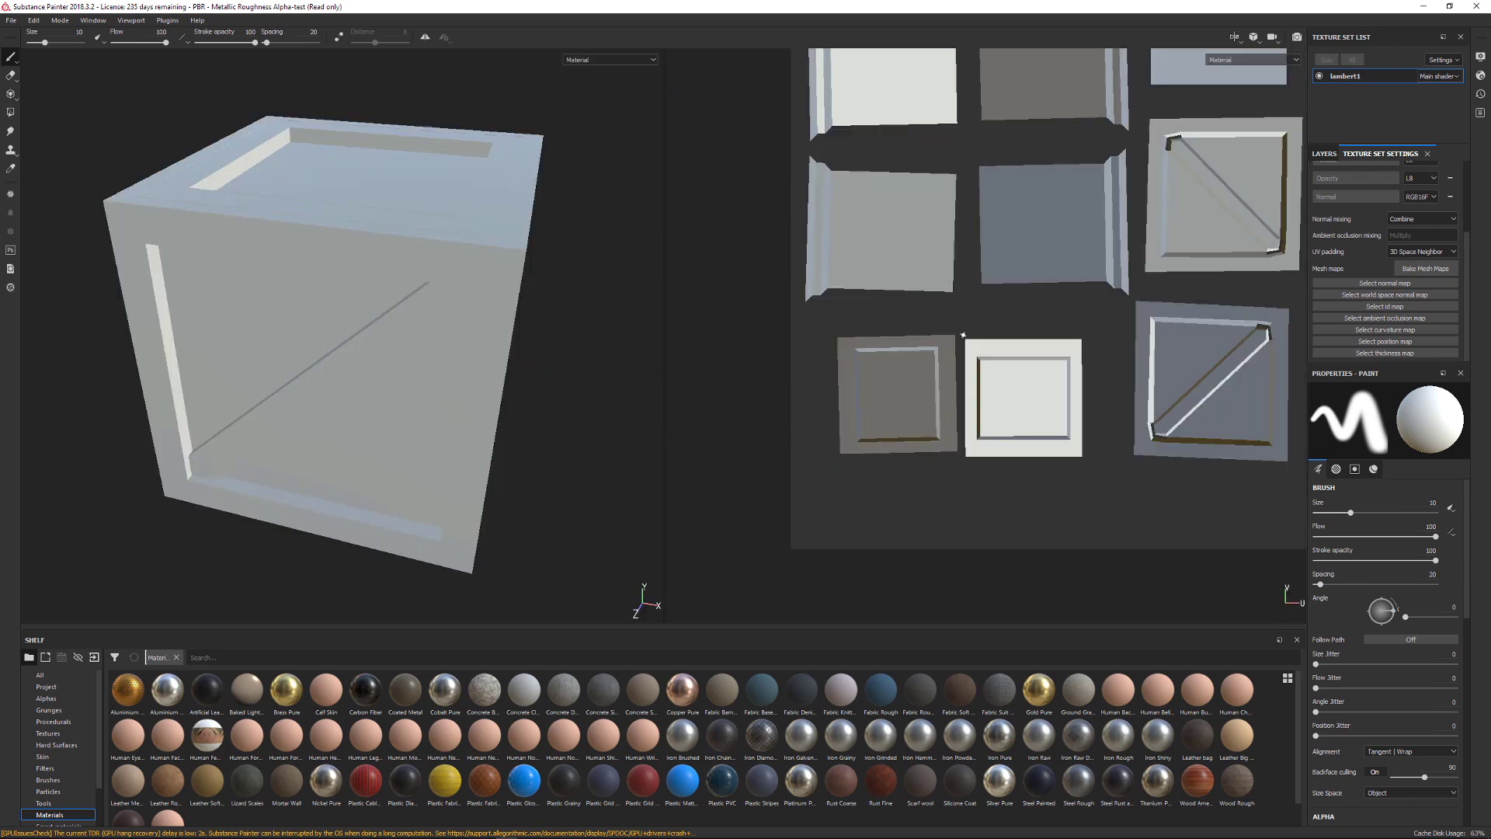
middle_click_drag(870, 320, 765, 385)
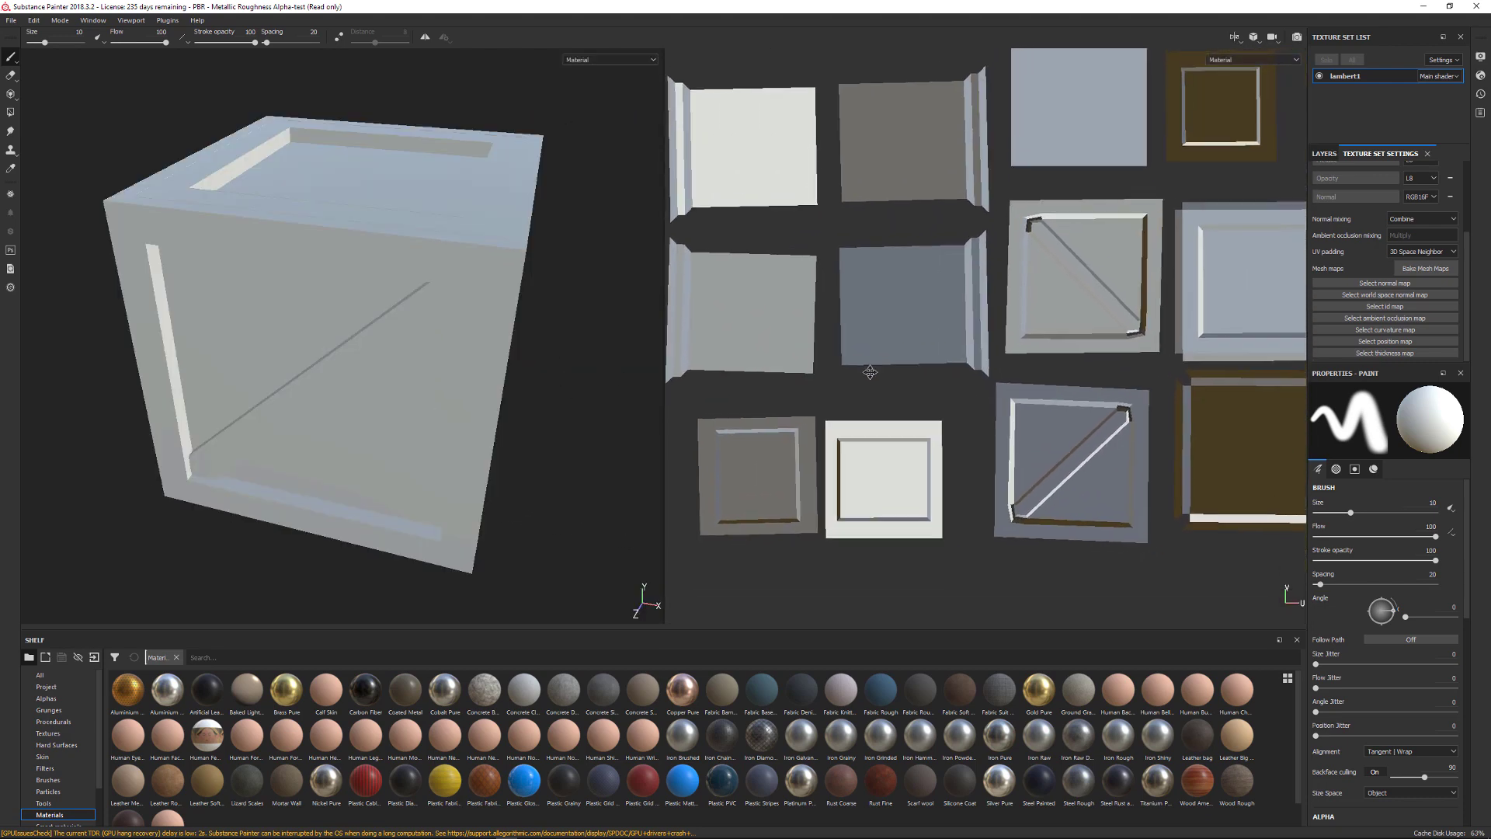
scroll(932, 340, "down", 4)
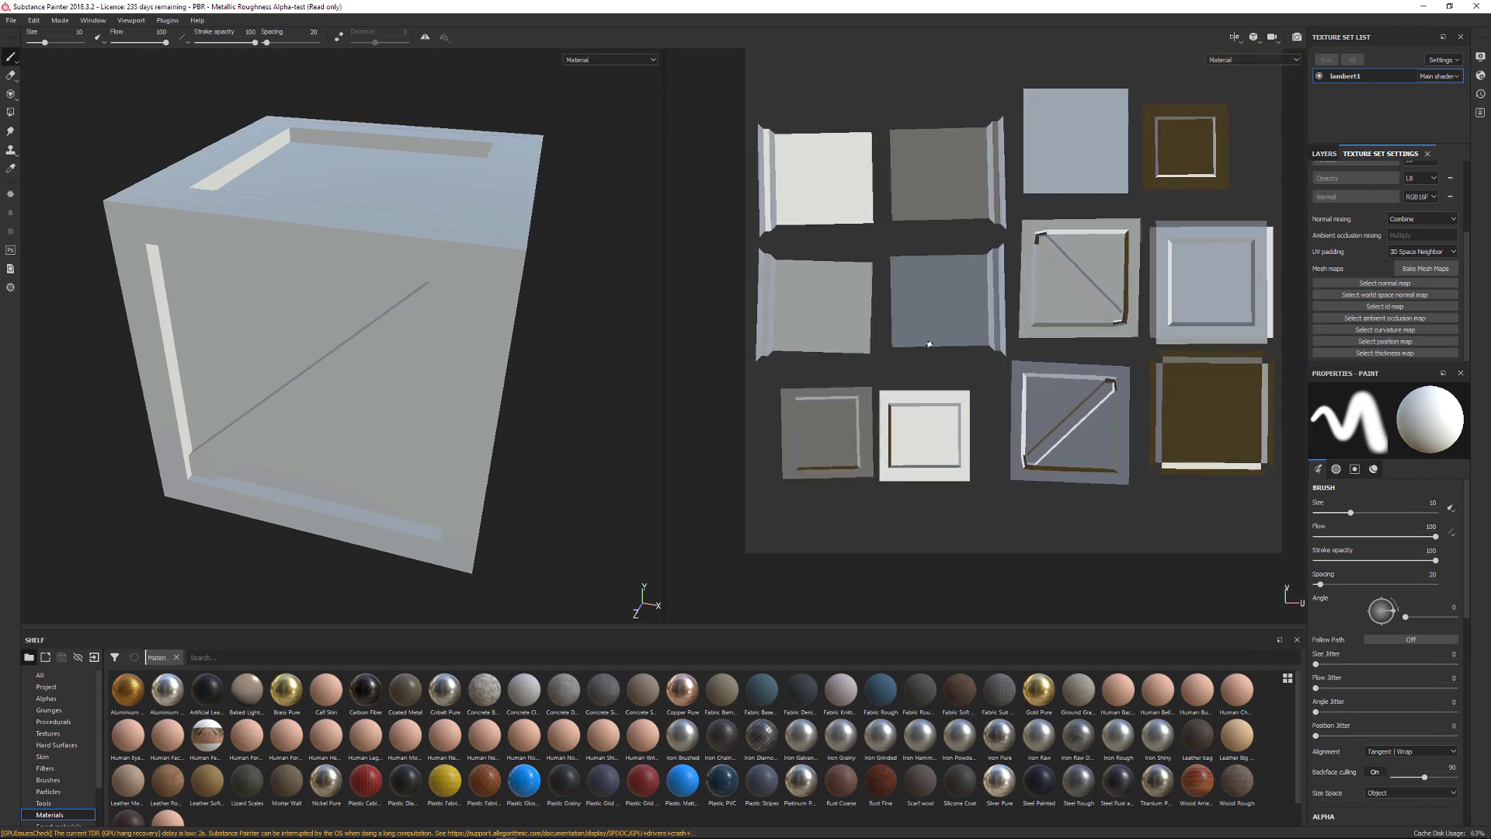
middle_click_drag(962, 367, 1001, 351)
scroll(989, 312, "down", 1)
left_click_drag(599, 321, 563, 366, "alt")
middle_click_drag(562, 366, 506, 361, "alt")
left_click_drag(507, 361, 556, 326, "alt")
mouse_move(556, 327)
right_mouse_down("alt")
mouse_move(559, 306)
mouse_move(564, 334)
right_mouse_up("alt")
mouse_move(563, 334)
left_mouse_down("alt")
mouse_move(593, 343)
mouse_move(499, 346)
mouse_move(565, 353)
left_mouse_up("alt")
middle_click_drag(564, 353, 474, 353, "alt")
left_click_drag(474, 353, 571, 377, "alt")
middle_click_drag(571, 377, 606, 412, "alt")
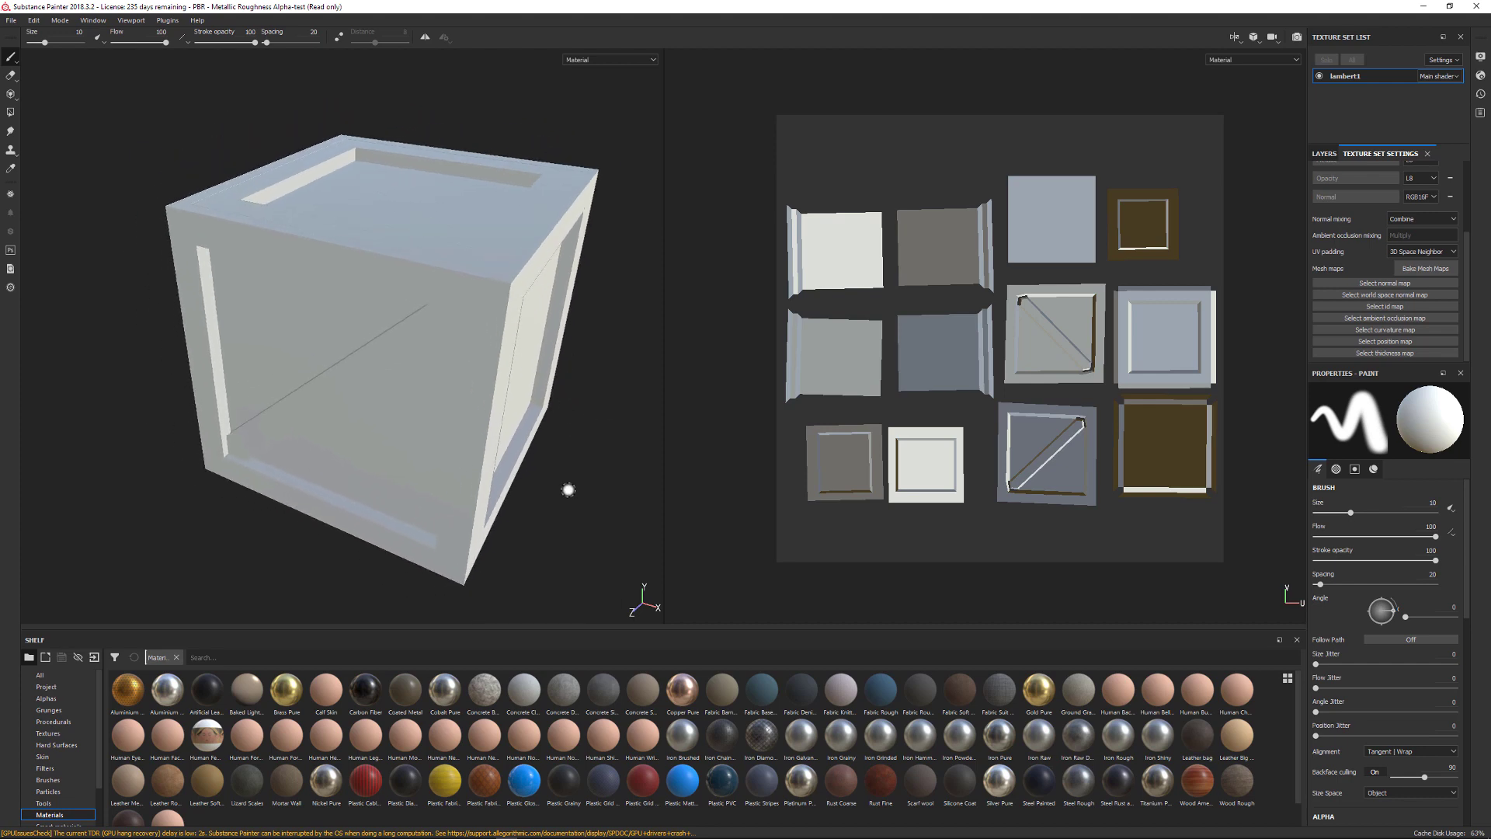
mouse_move(569, 492)
right_mouse_down("shift")
mouse_move(594, 489)
mouse_move(516, 469)
mouse_move(576, 486)
mouse_move(536, 470)
mouse_move(551, 478)
right_mouse_up("shift")
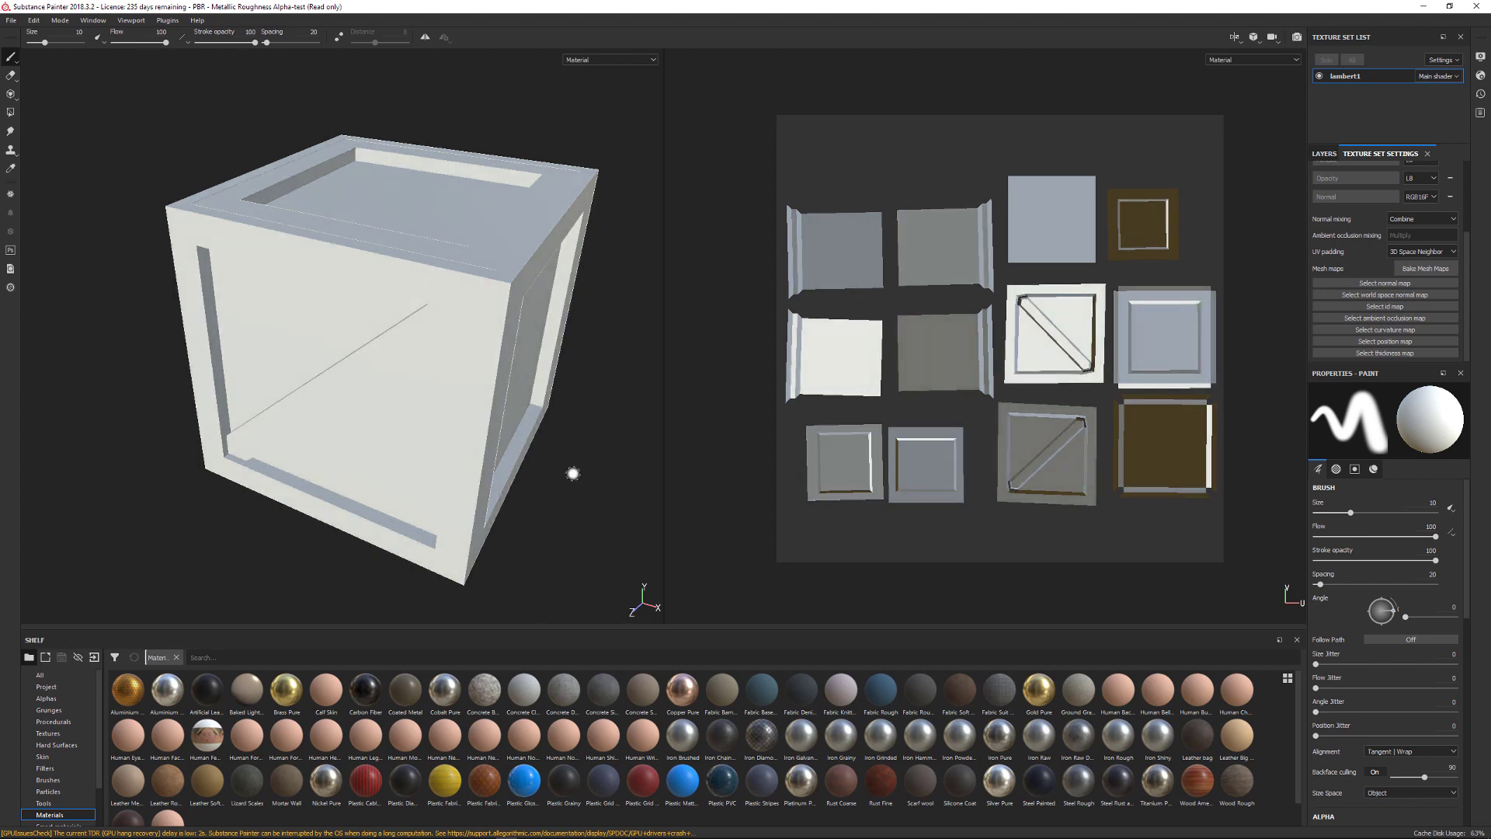
middle_click_drag(586, 466, 598, 433, "alt")
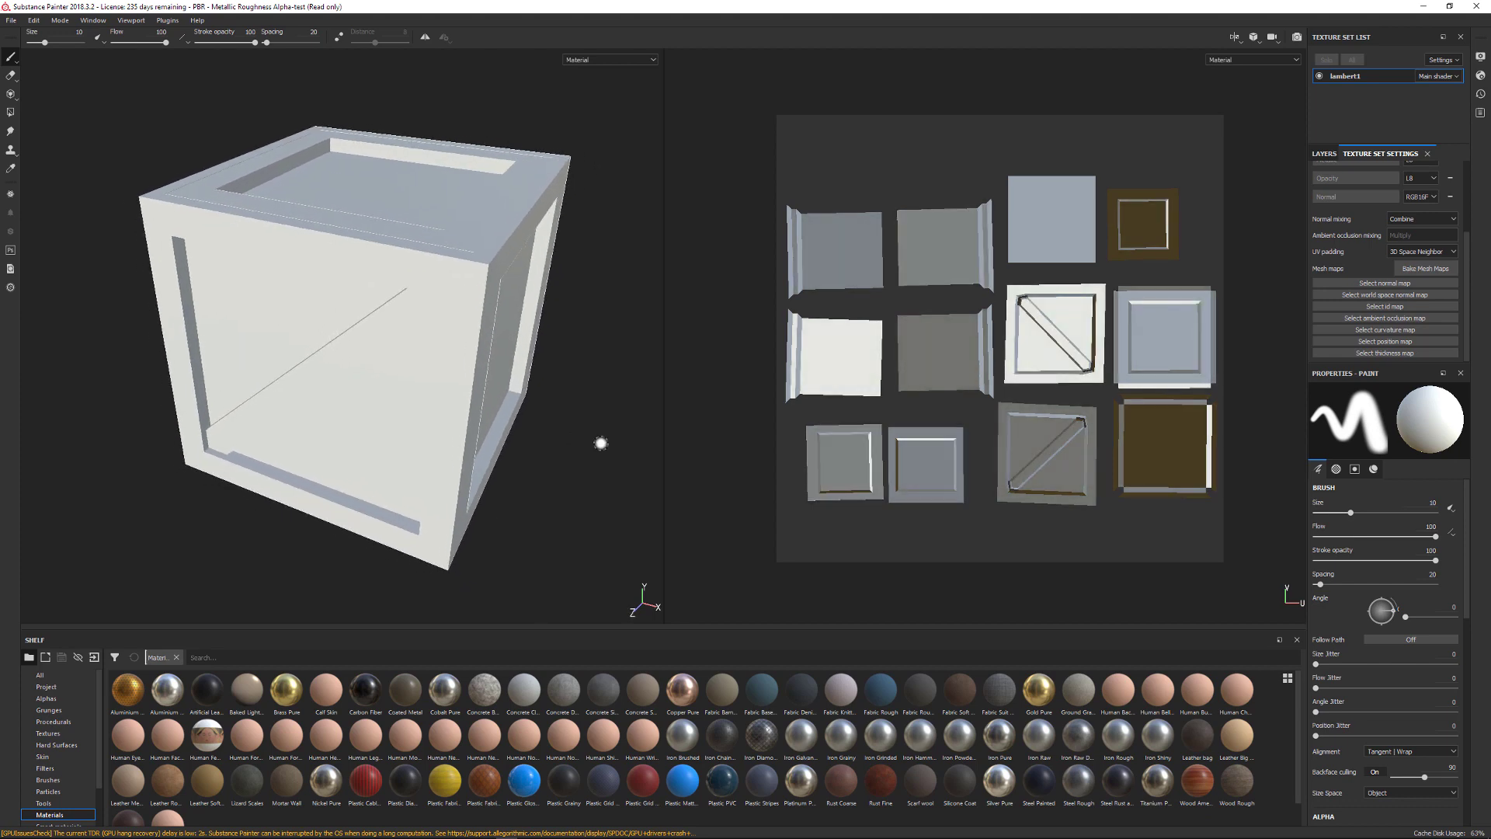